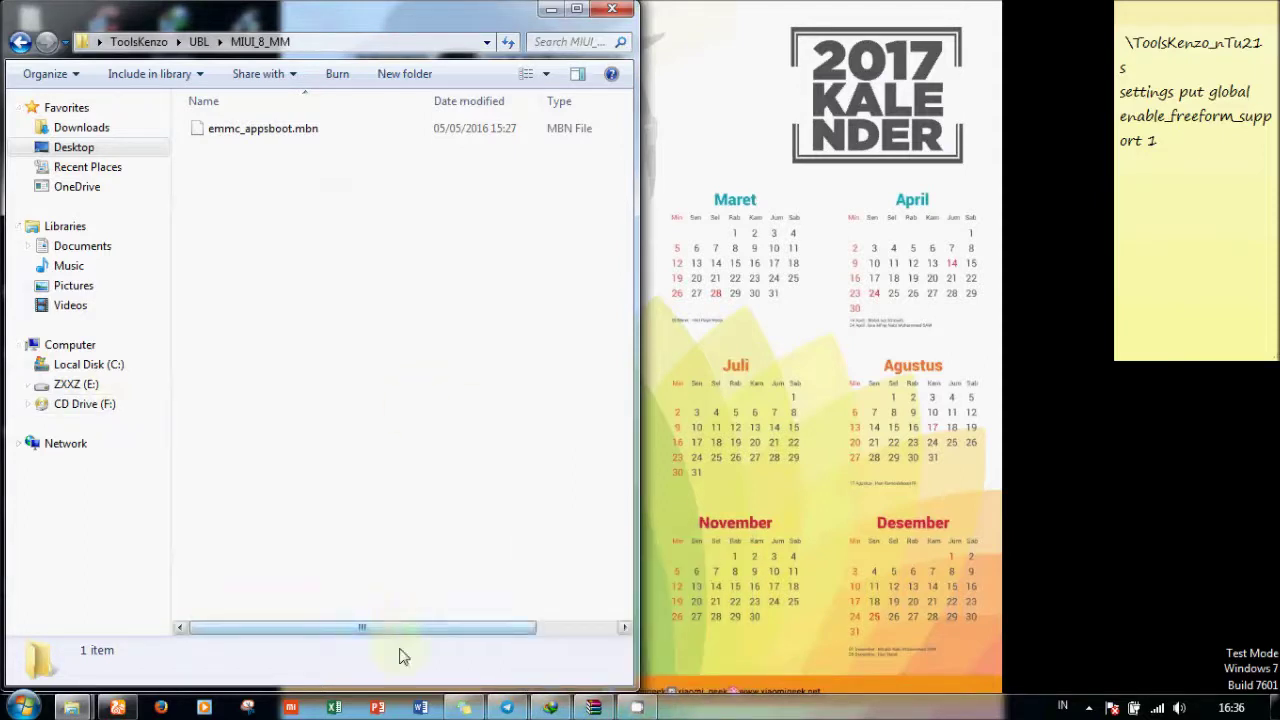
# Bring up the ROM_MiUi folder window and open its kenzo_images_7.3.16_20170316.0000.00_6.0_cn folder.
pyautogui.moveTo(72, 712)
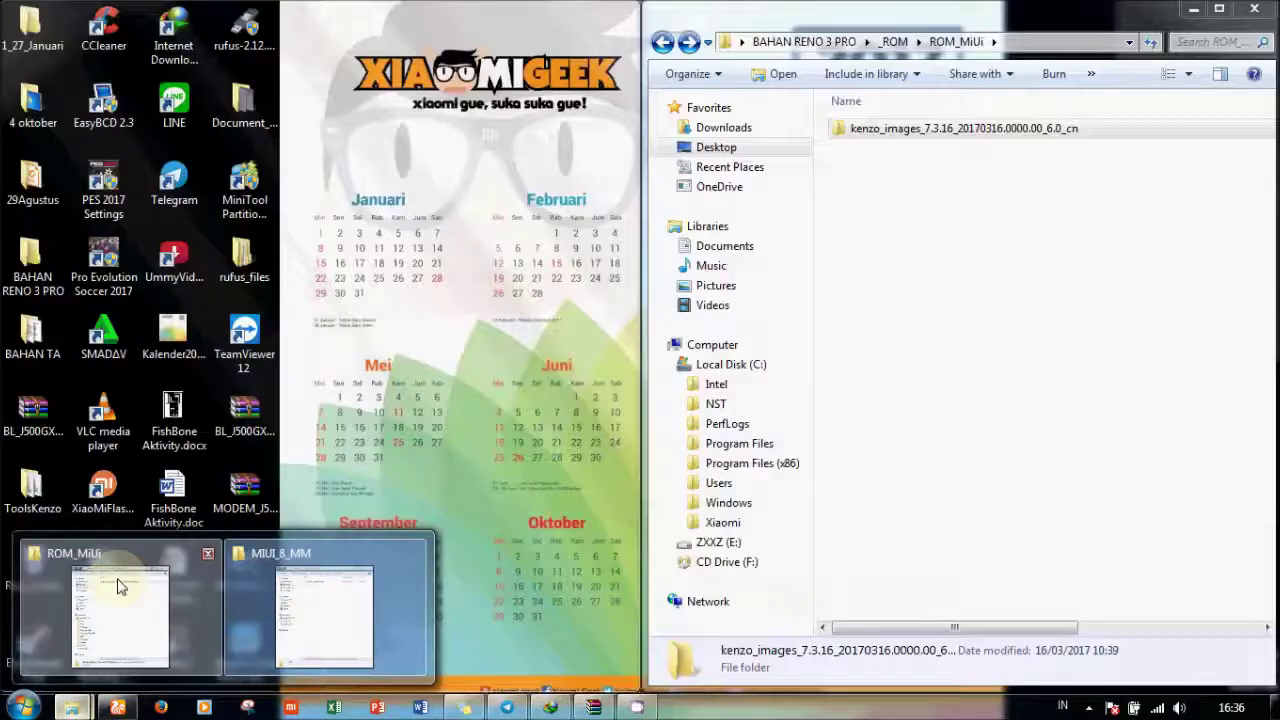
pyautogui.click(110, 645)
pyautogui.click(968, 175)
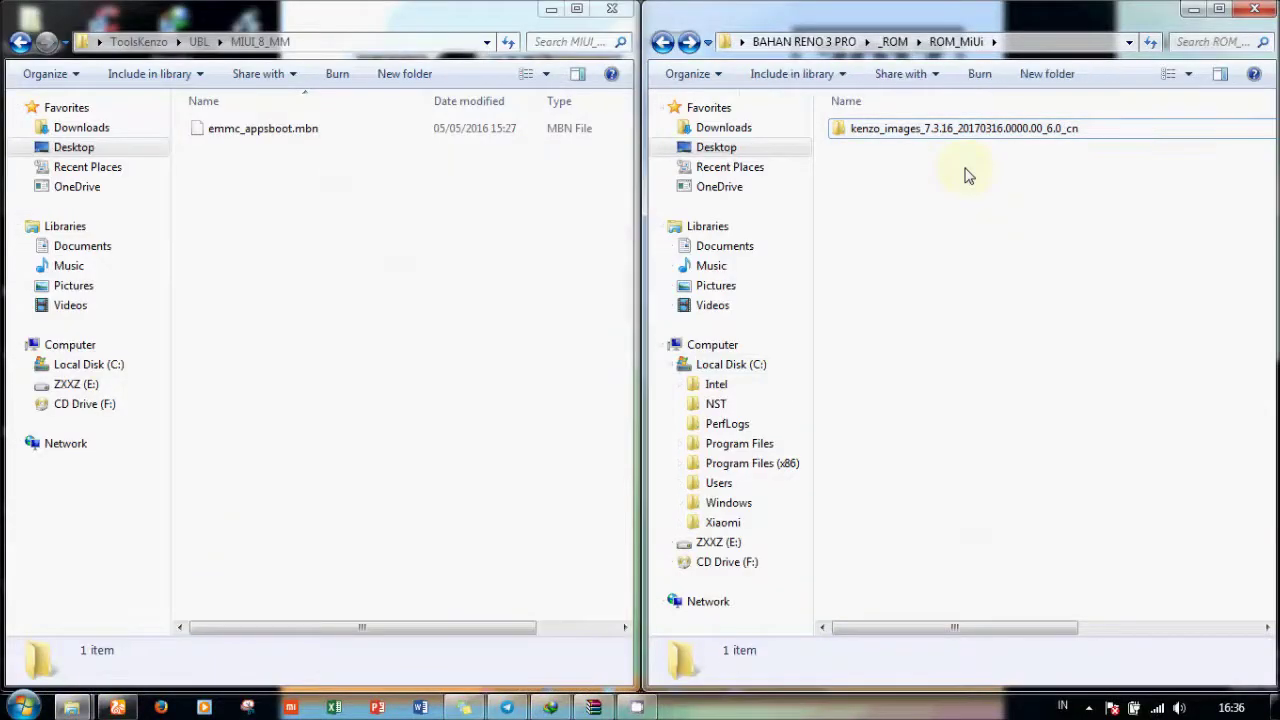
pyautogui.doubleClick(938, 128)
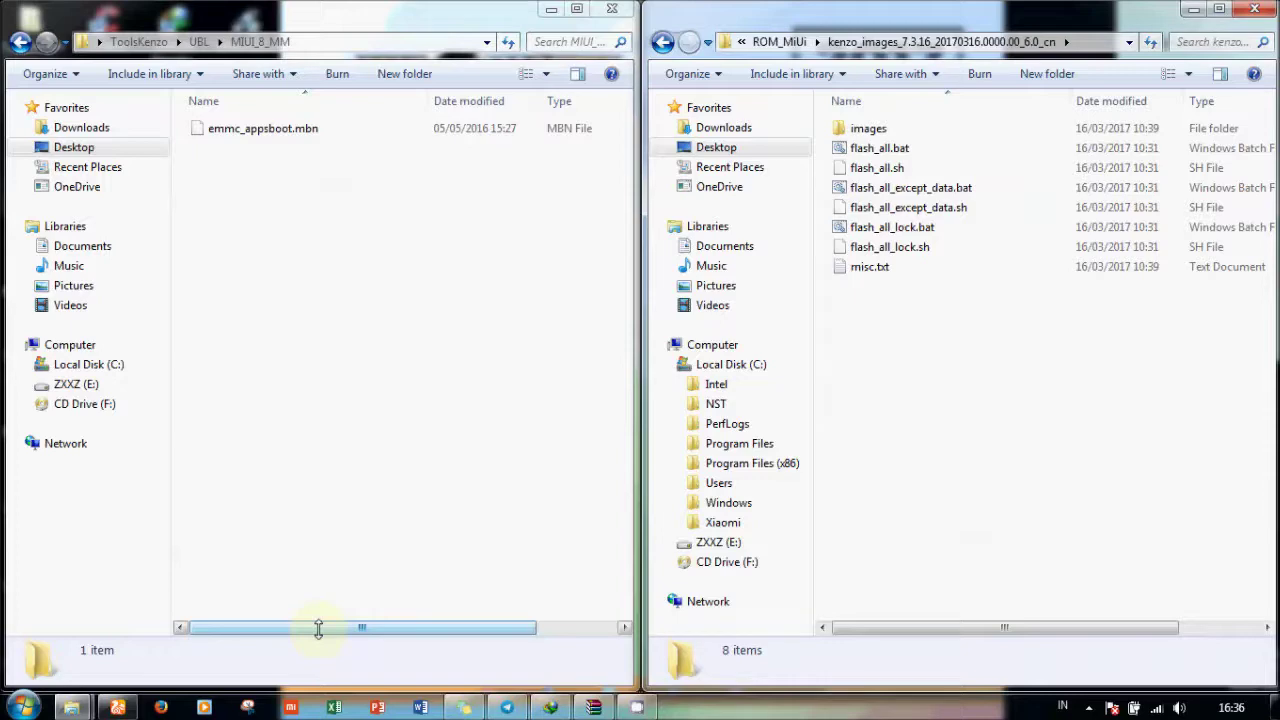
# Check the ROM archive in Internet Download Manager, close it, and open the images folder of the extracted ROM.
pyautogui.click(550, 707)
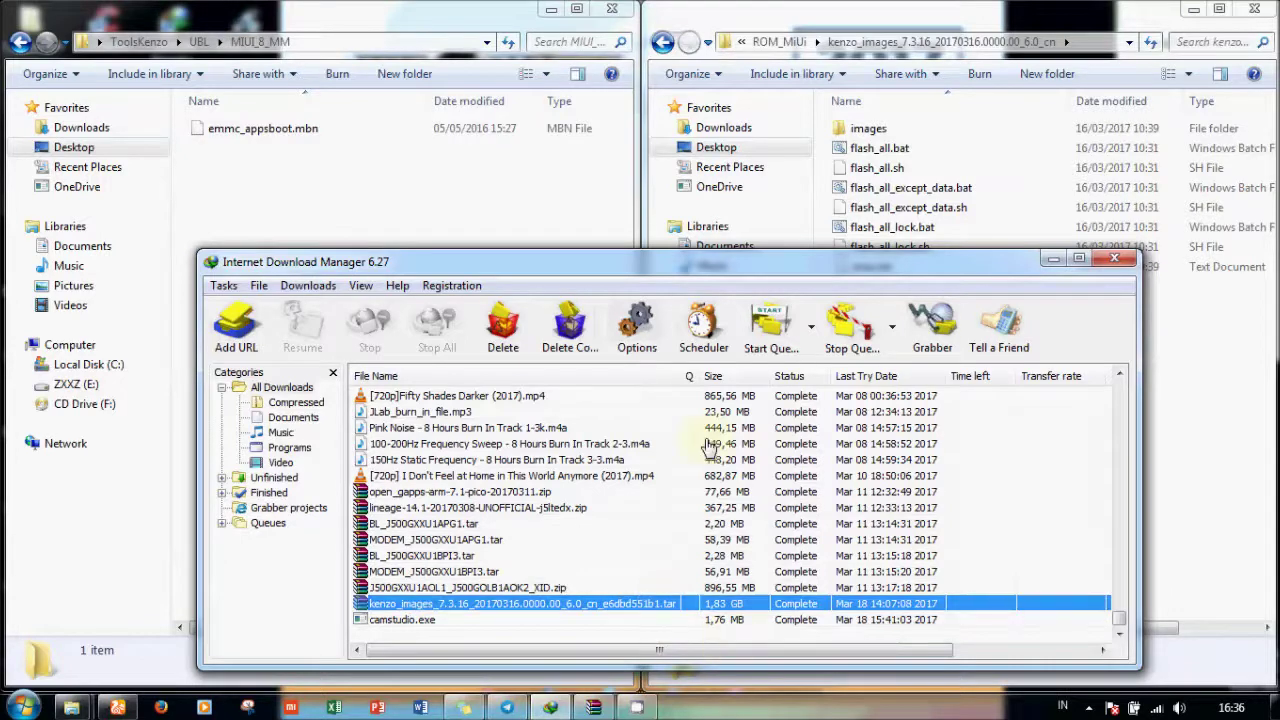
pyautogui.click(1113, 263)
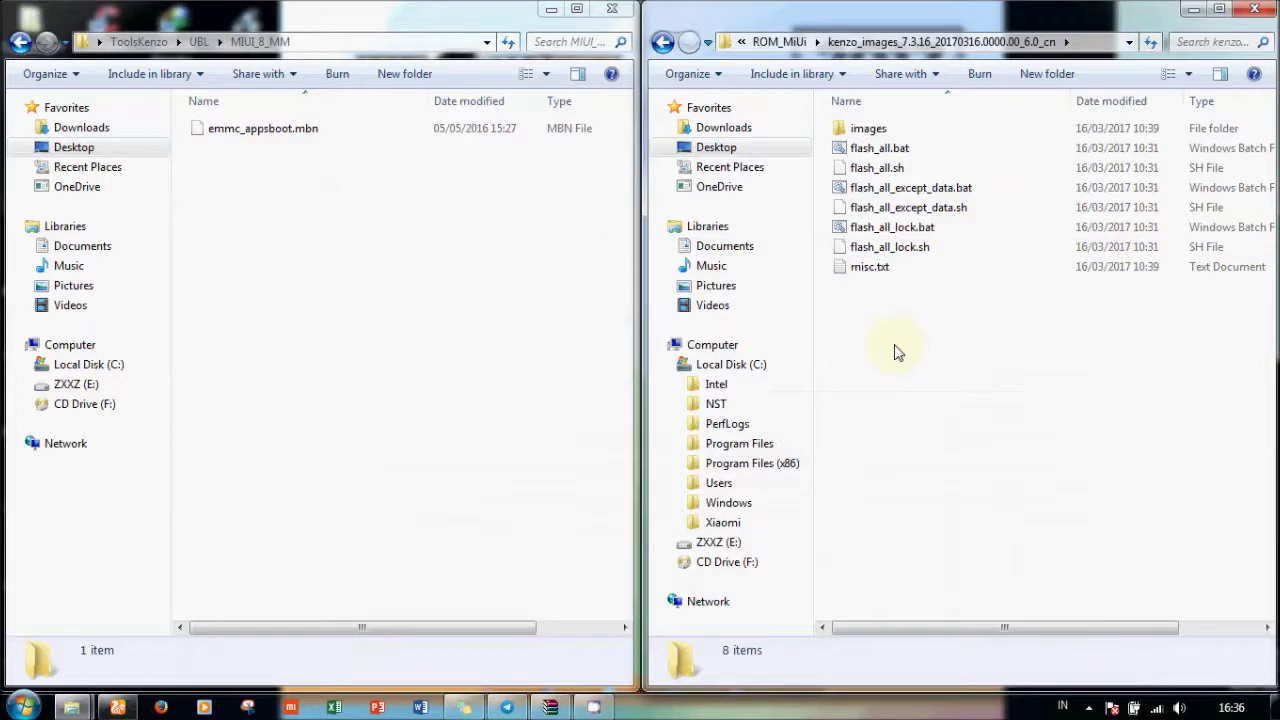
pyautogui.click(870, 130)
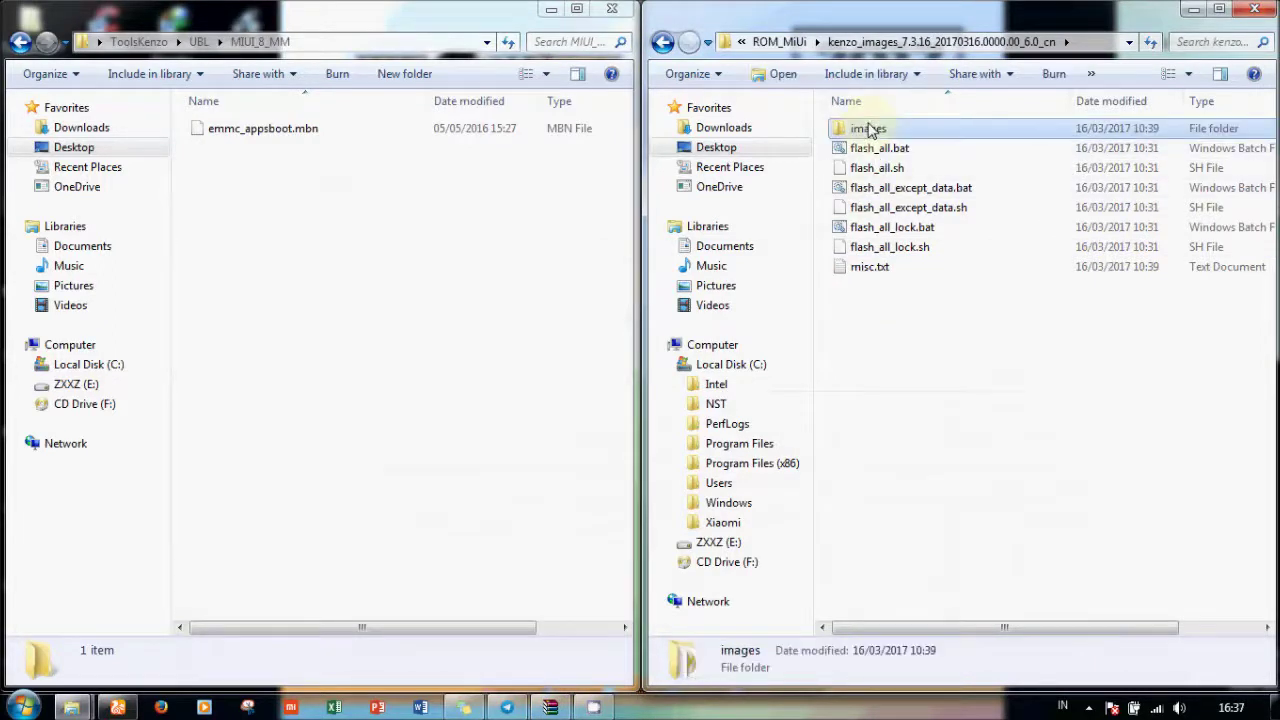
pyautogui.doubleClick(869, 130)
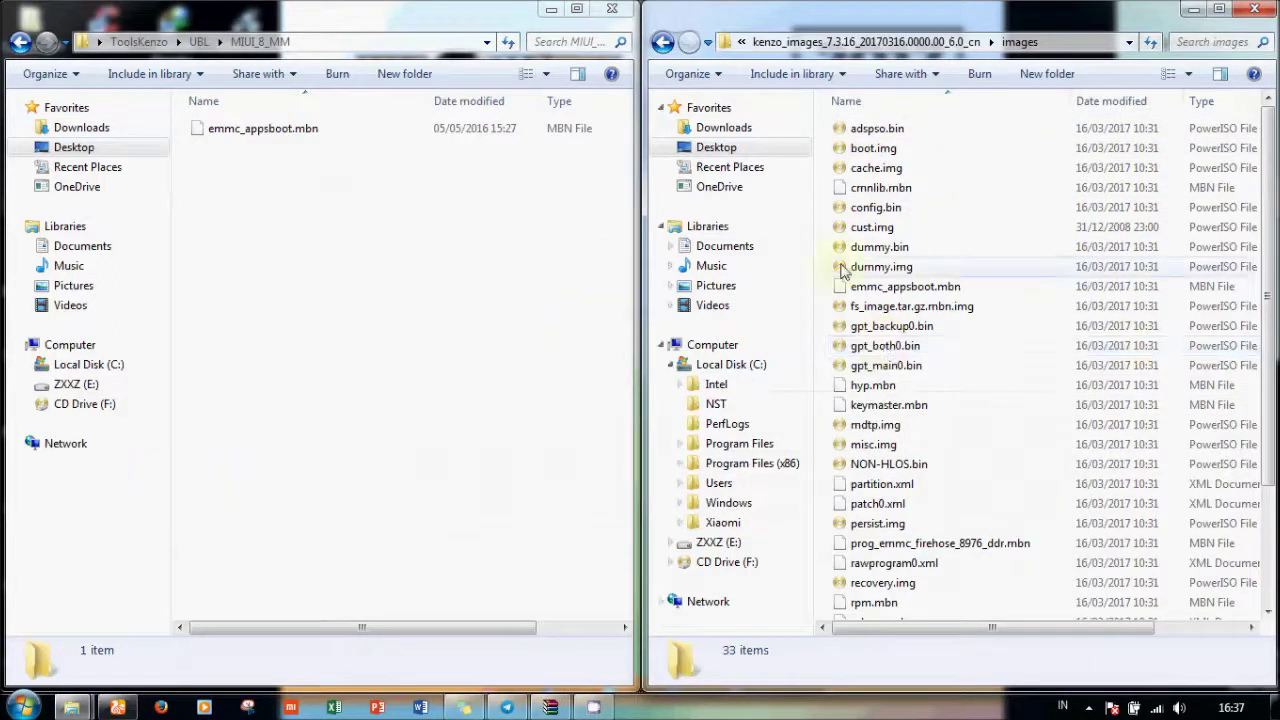
# Reopen the MIUI_8_MM folder of ToolsKenzo and select its emmc_appsboot.mbn file.
pyautogui.click(391, 294)
pyautogui.press('BackSpace')
pyautogui.press('Down')
pyautogui.press('Up')
pyautogui.press('Return')
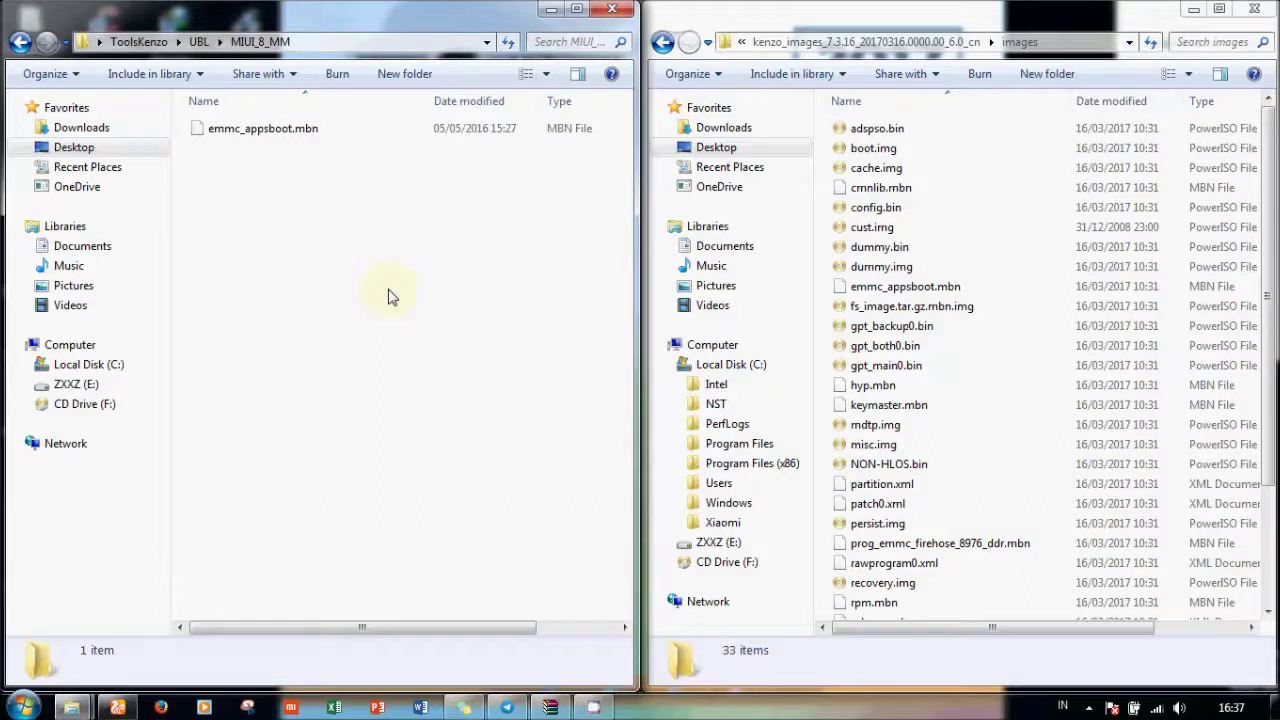
pyautogui.press('Down')
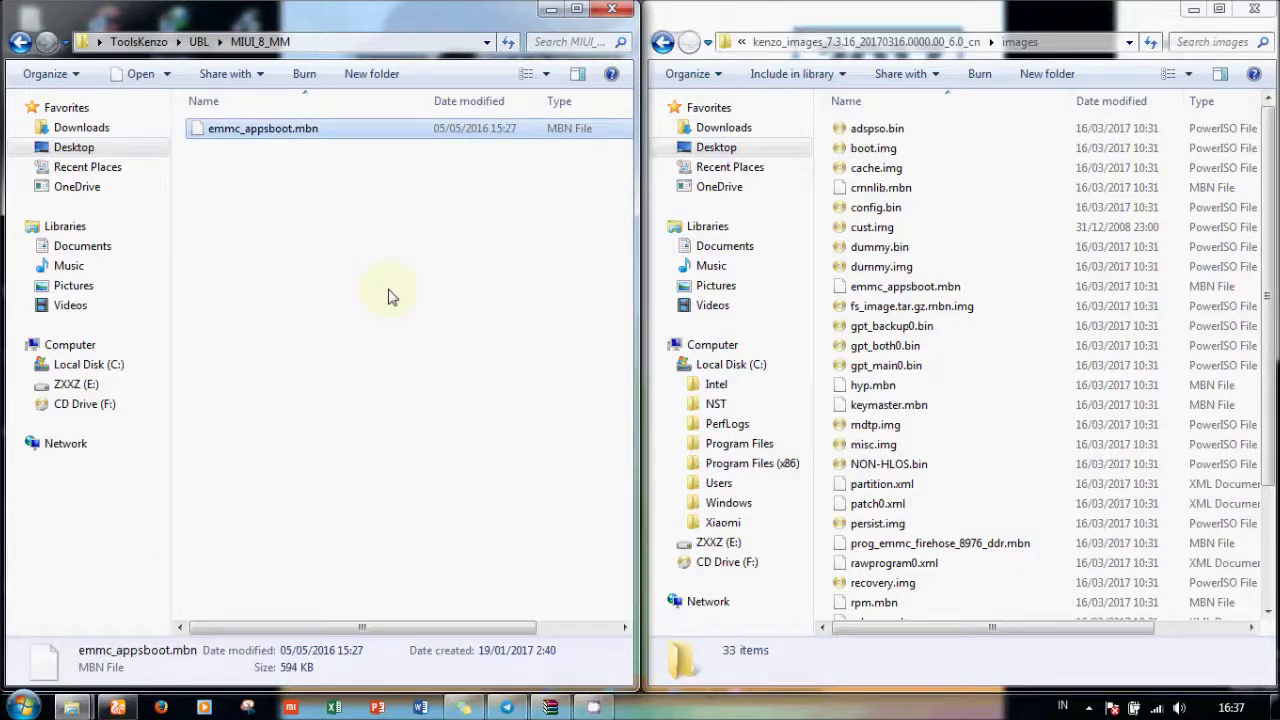
# Go up to the kenzo_images ROM folder and reopen its images folder.
pyautogui.click(1045, 188)
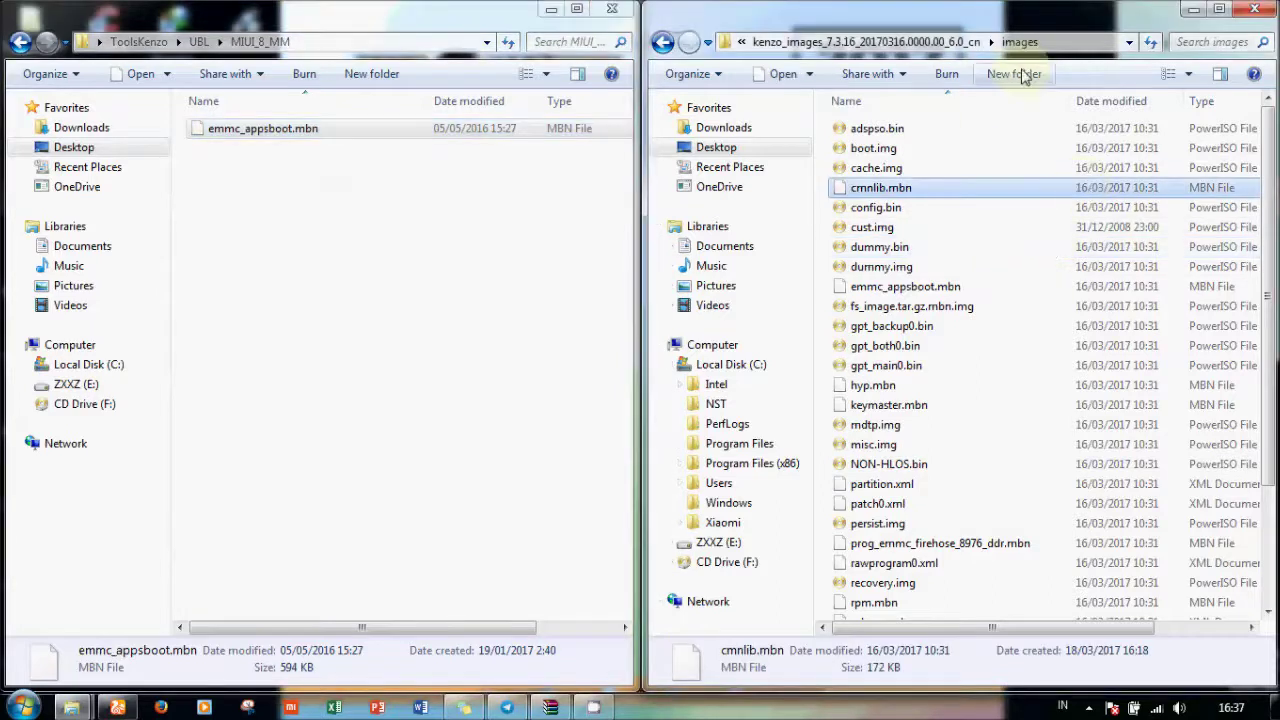
pyautogui.click(865, 42)
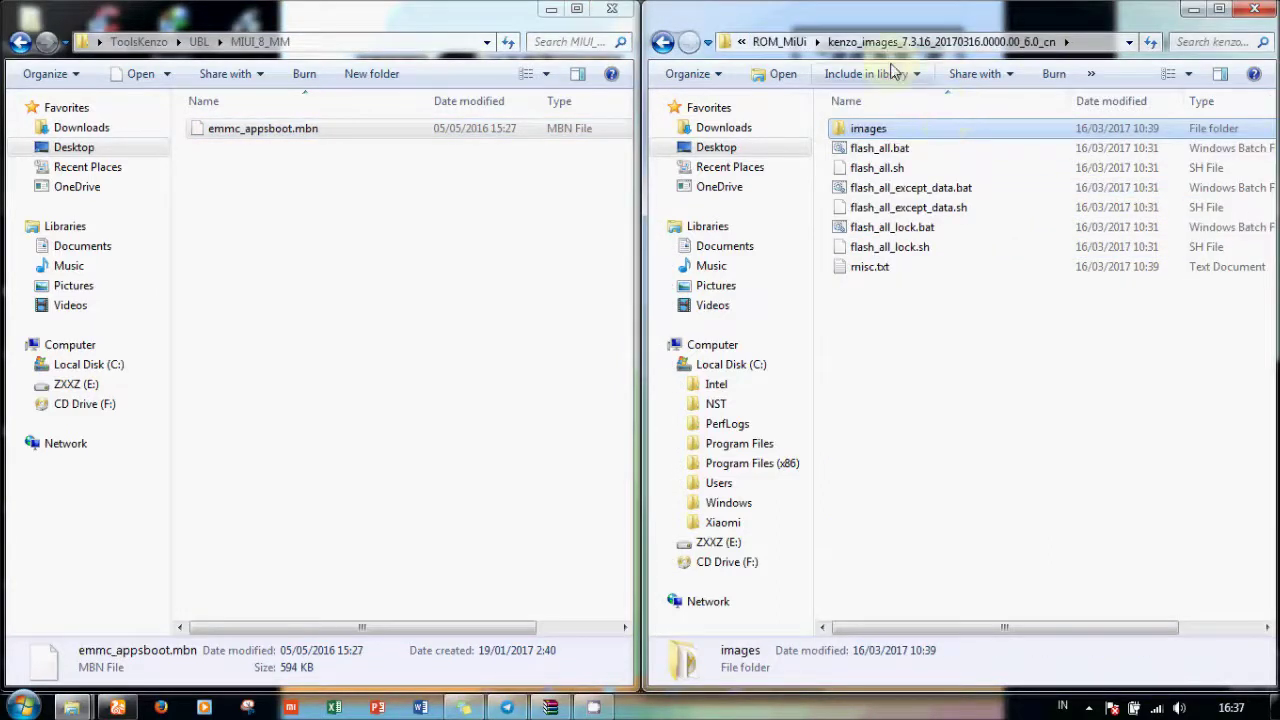
pyautogui.click(897, 136)
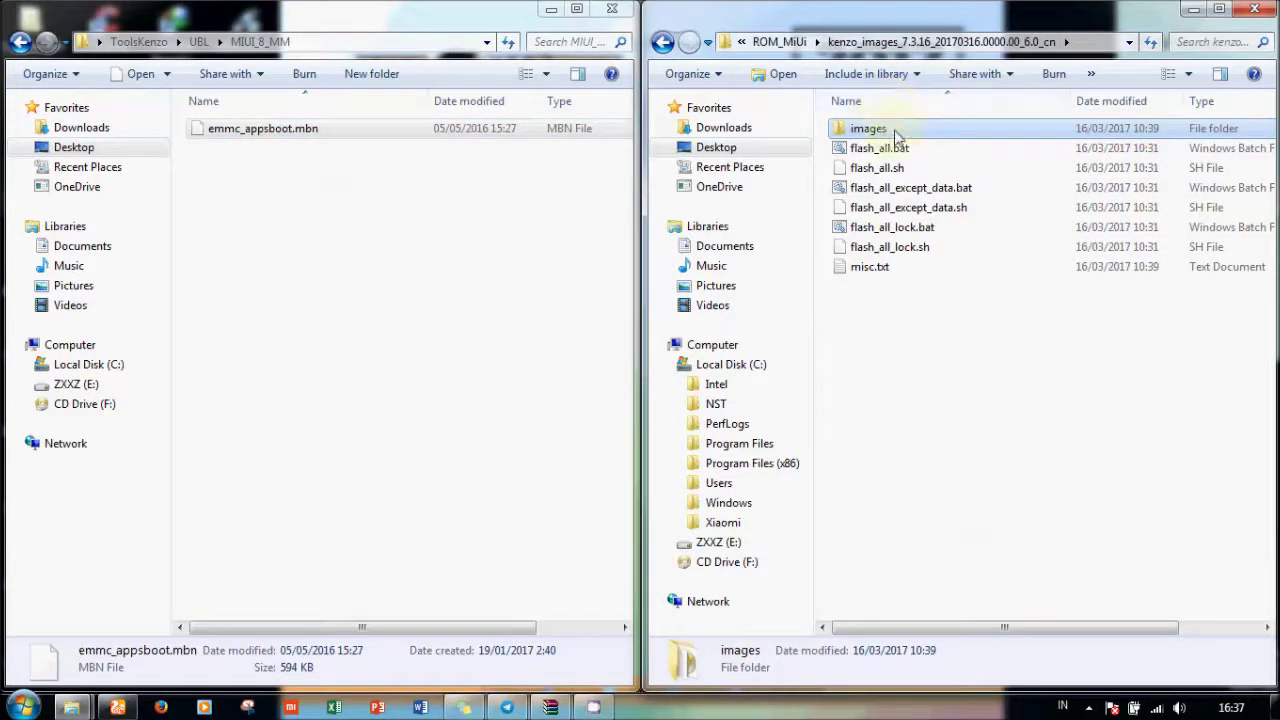
pyautogui.doubleClick(897, 136)
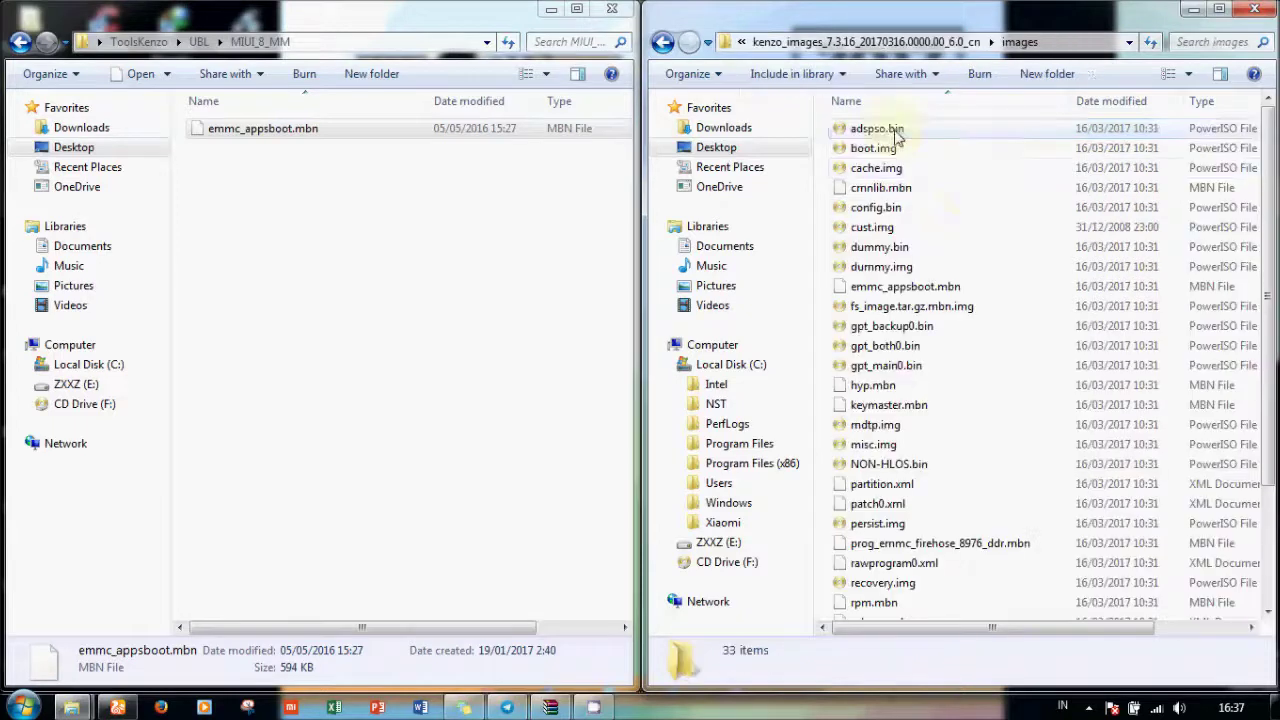
# Back up the original emmc_appsboot.mbn by copying it from images into the parent kenzo_images ROM folder.
pyautogui.click(973, 288)
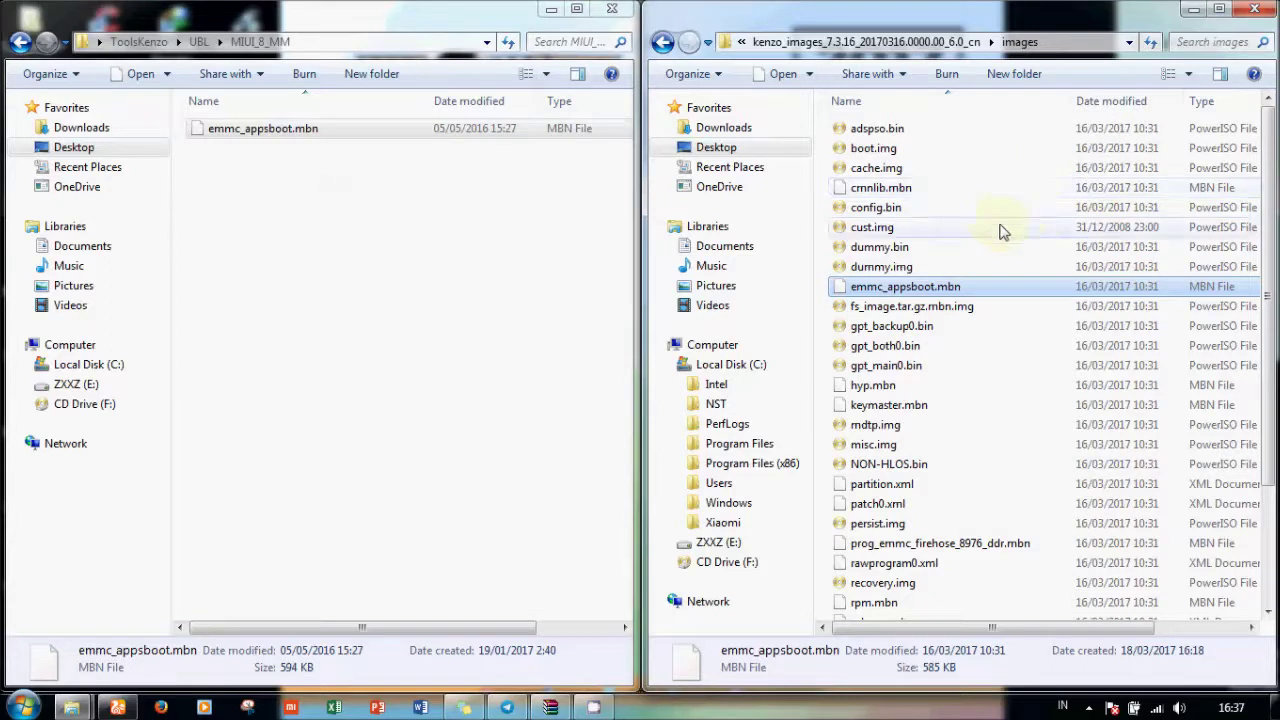
pyautogui.click(1032, 209)
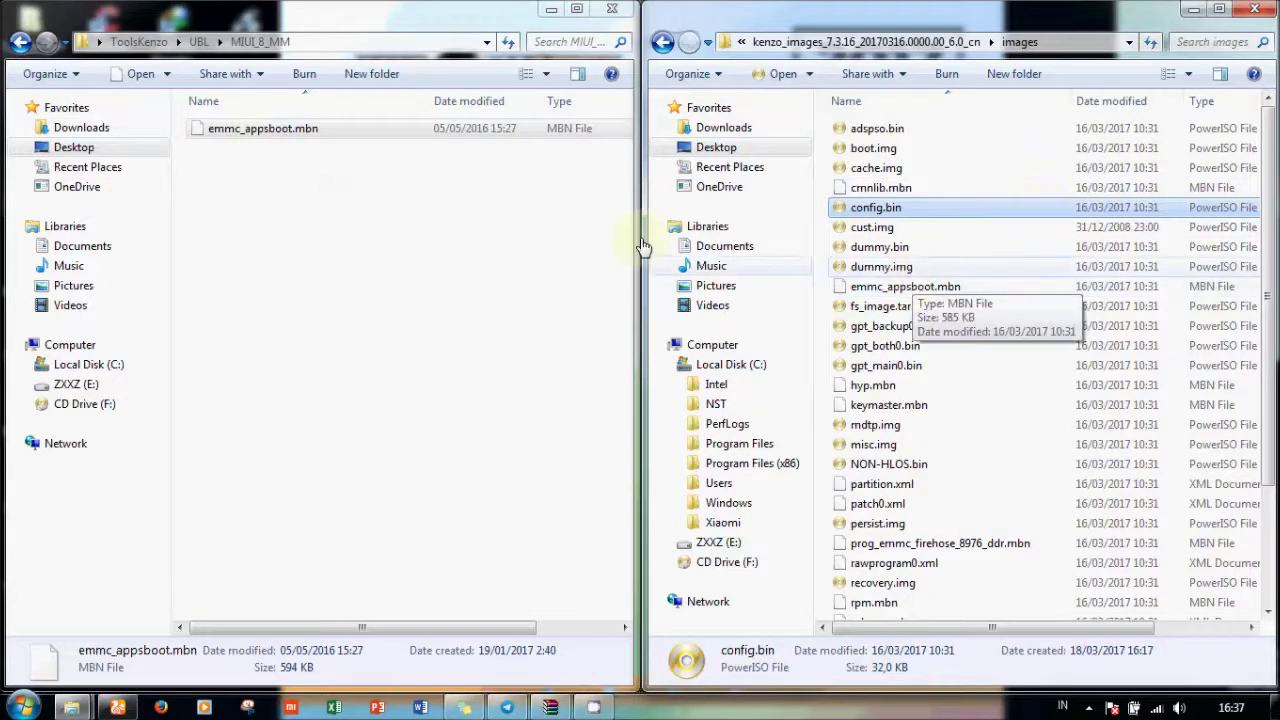
pyautogui.click(486, 251)
pyautogui.click(890, 288)
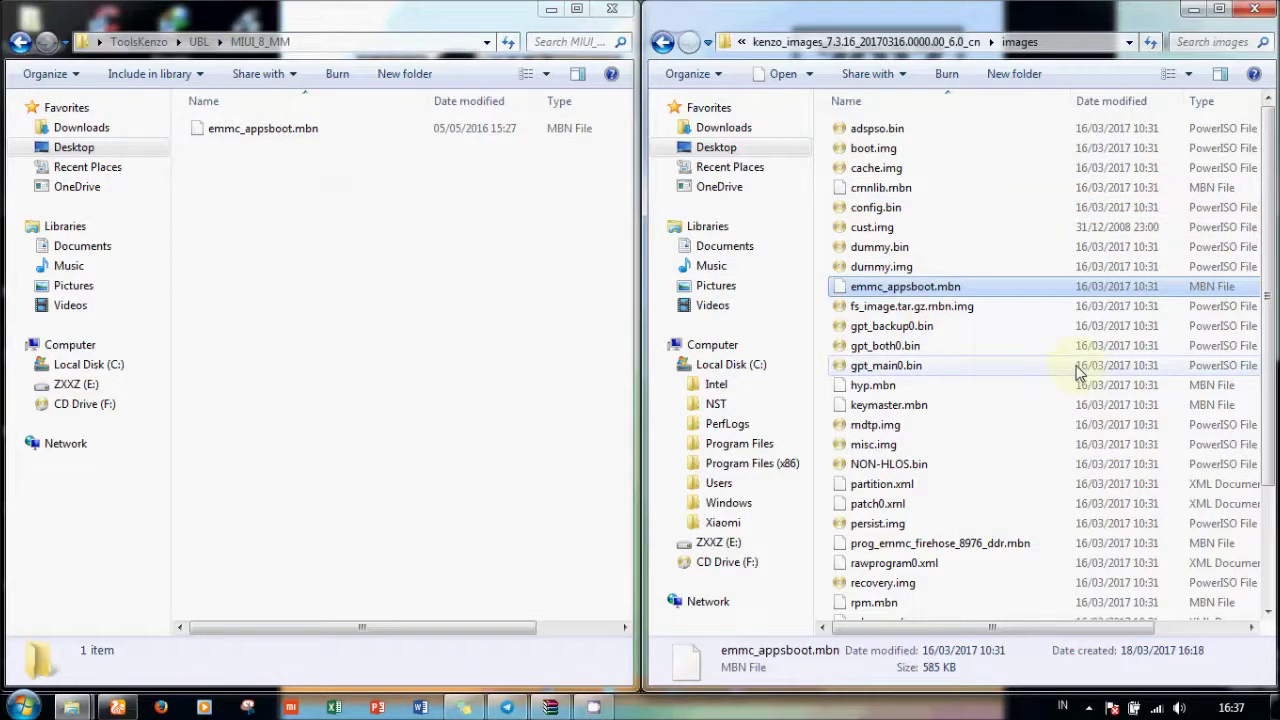
pyautogui.click(926, 45)
pyautogui.hotkey('ctrl', 'v')
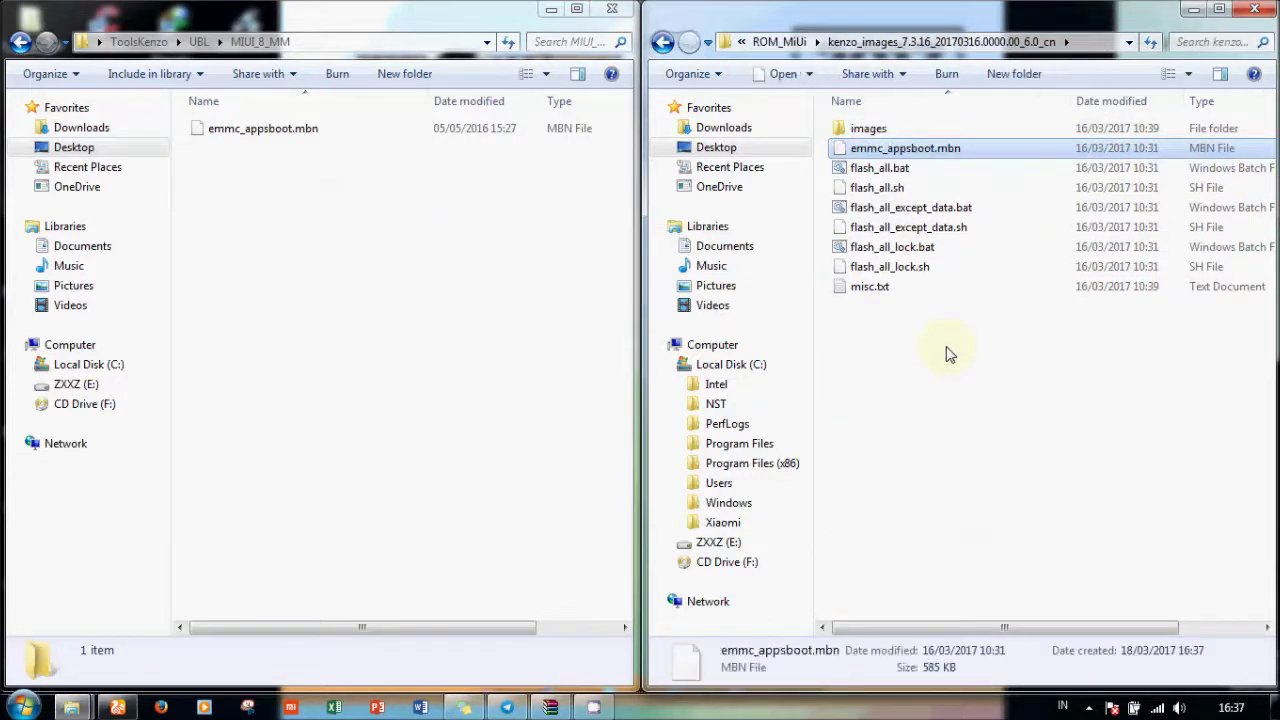
# Replace emmc_appsboot.mbn in the ROM's images folder with the copy from MIUI_8_MM.
pyautogui.doubleClick(928, 133)
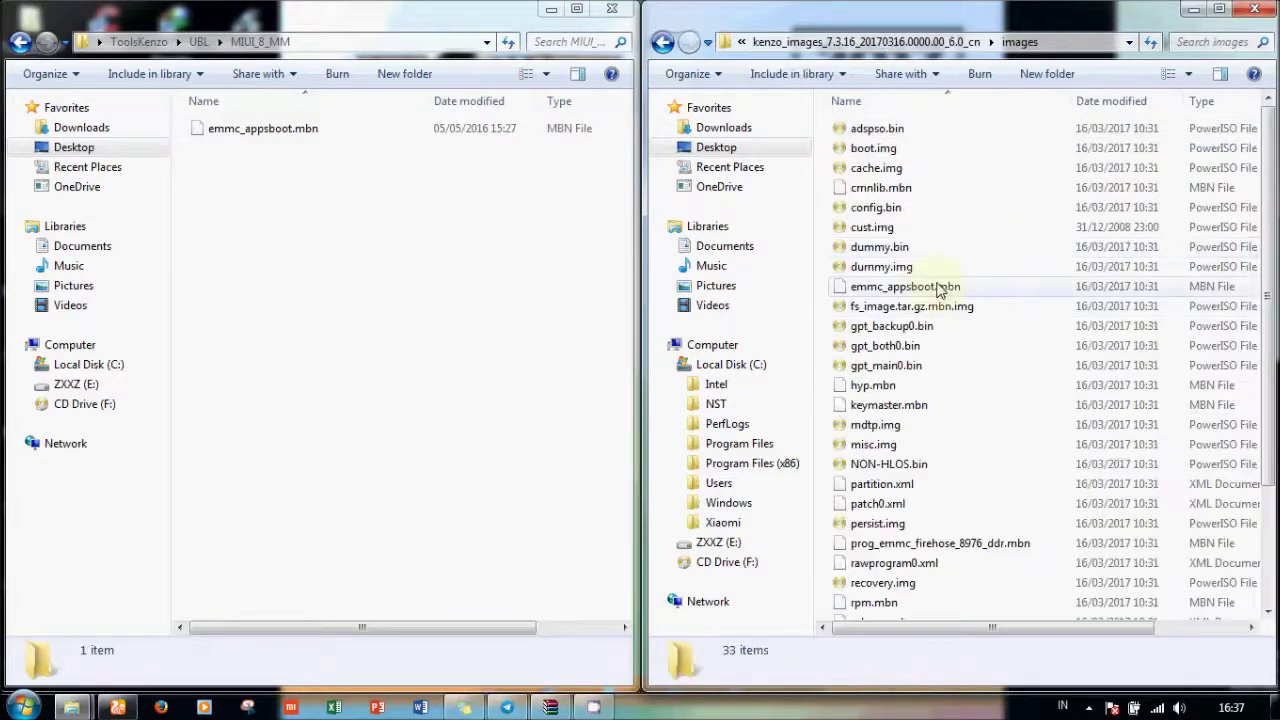
pyautogui.click(355, 130)
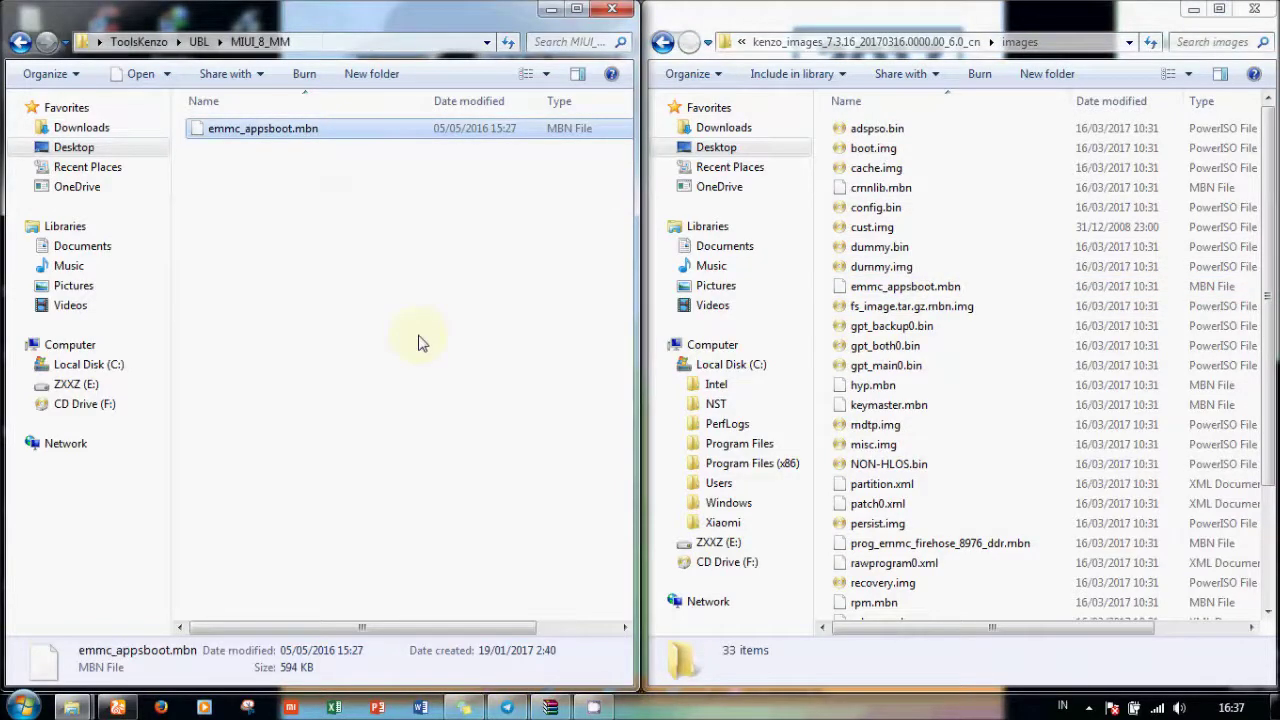
pyautogui.click(1010, 208)
pyautogui.hotkey('ctrl', 'v')
pyautogui.click(675, 236)
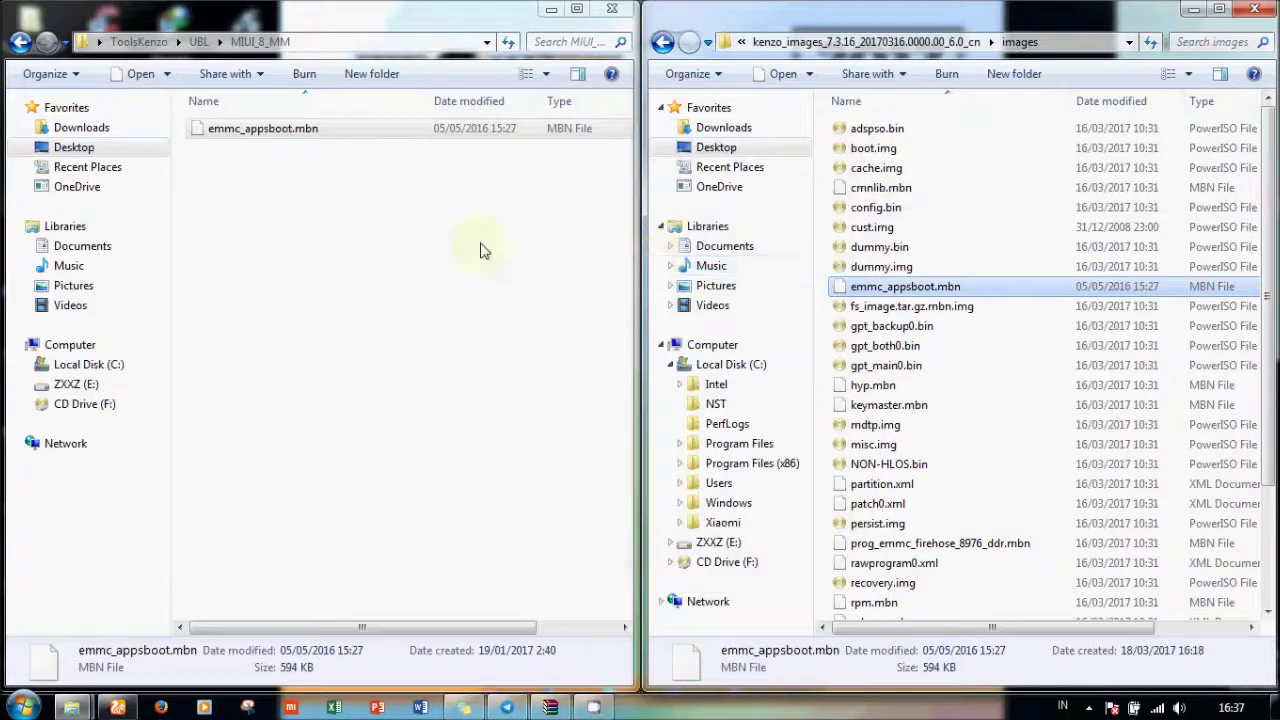
# Navigate from MIUI_8_MM up to ToolsKenzo, open TWRP\ZCX, and select its recovery.img file.
pyautogui.click(430, 232)
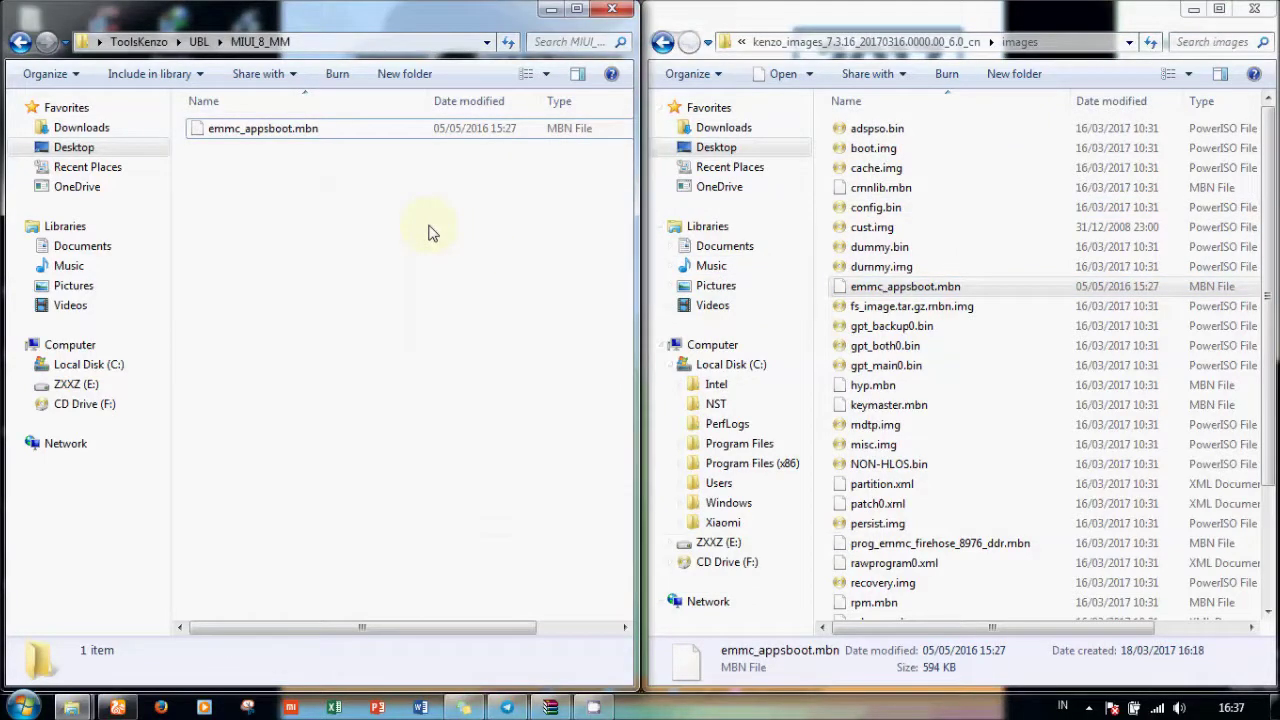
pyautogui.press('BackSpace')
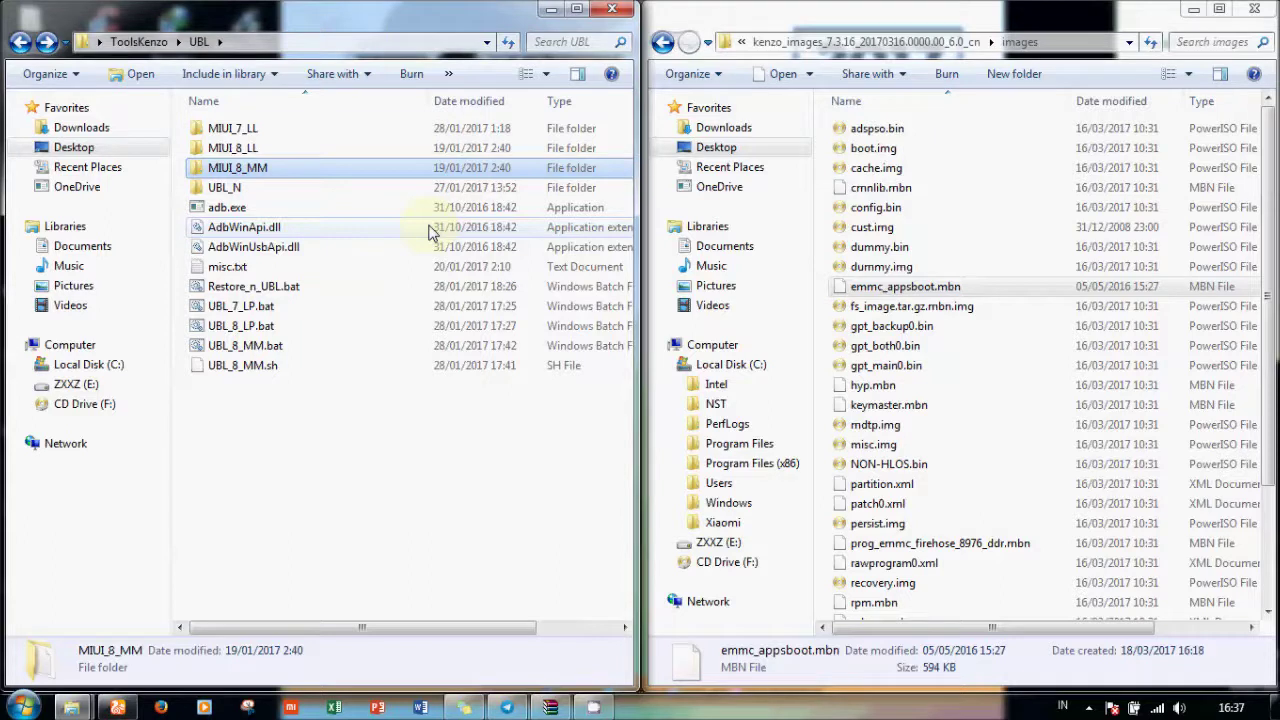
pyautogui.press('BackSpace')
pyautogui.press('Up')
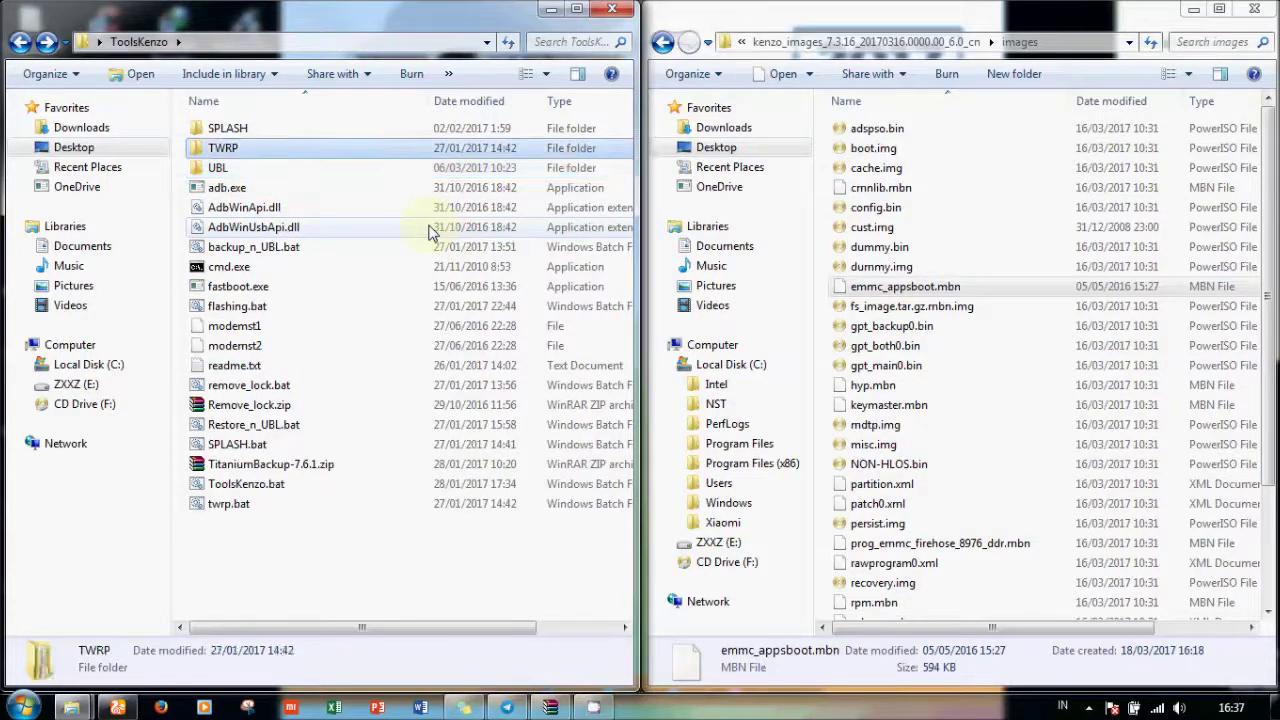
pyautogui.press('Return')
pyautogui.press('Down')
pyautogui.press('Return')
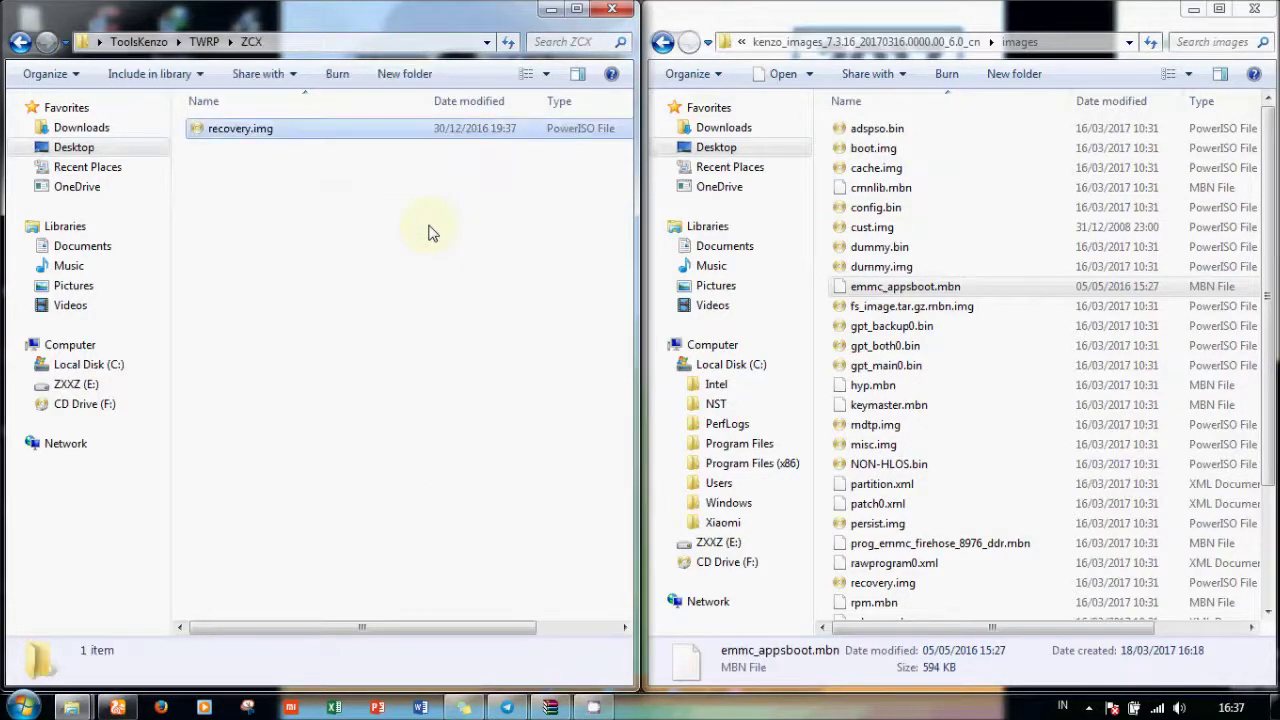
pyautogui.press('Down')
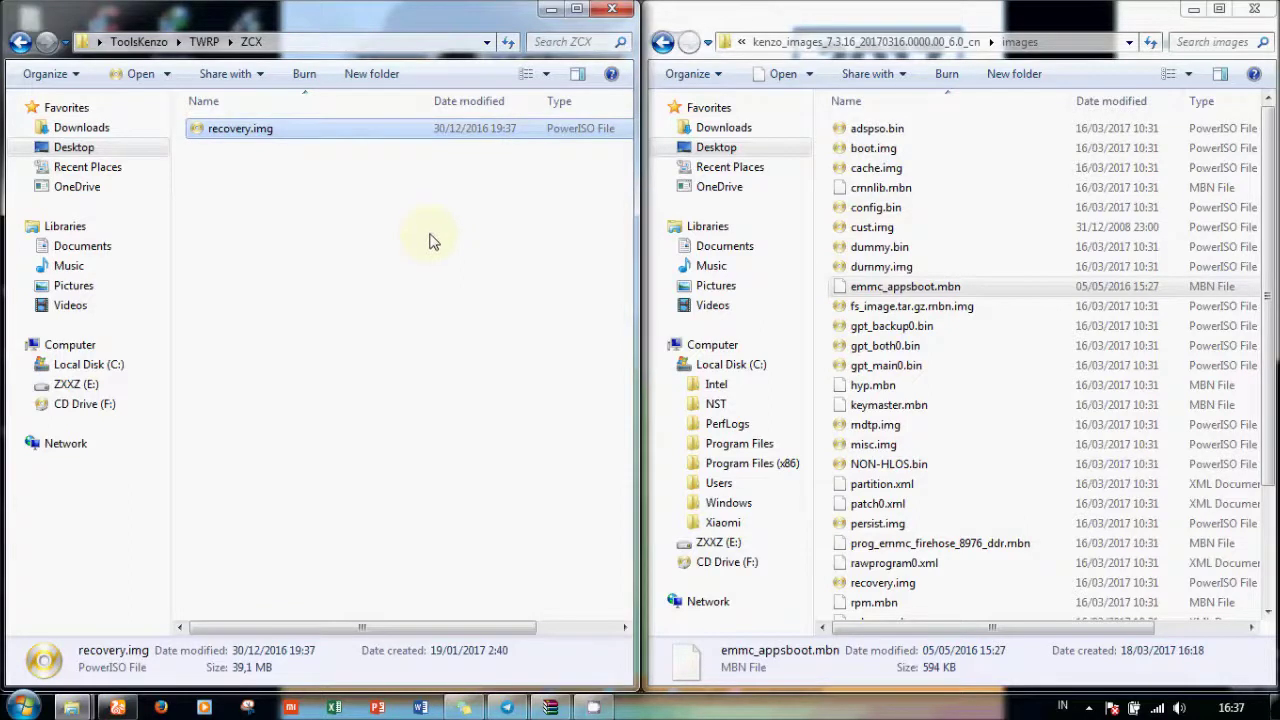
# Back up the original recovery.img by copying it from images into the parent kenzo_images ROM folder.
pyautogui.click(1030, 190)
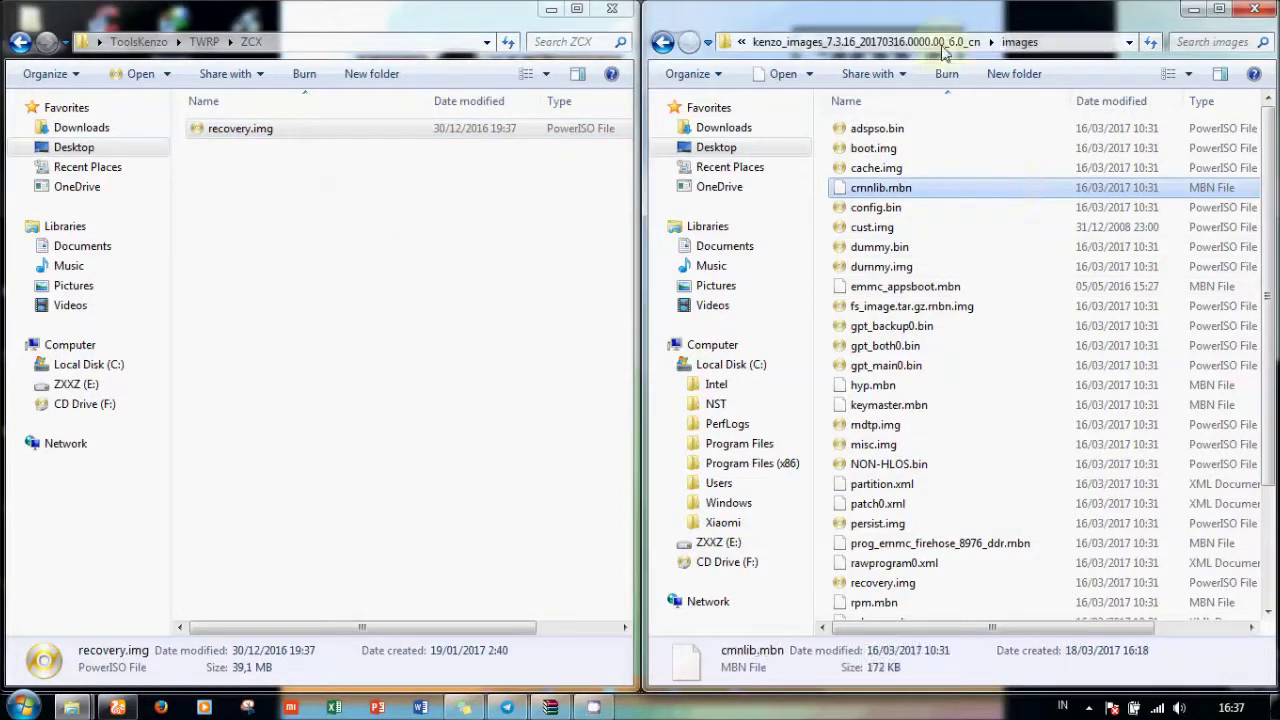
pyautogui.click(1000, 289)
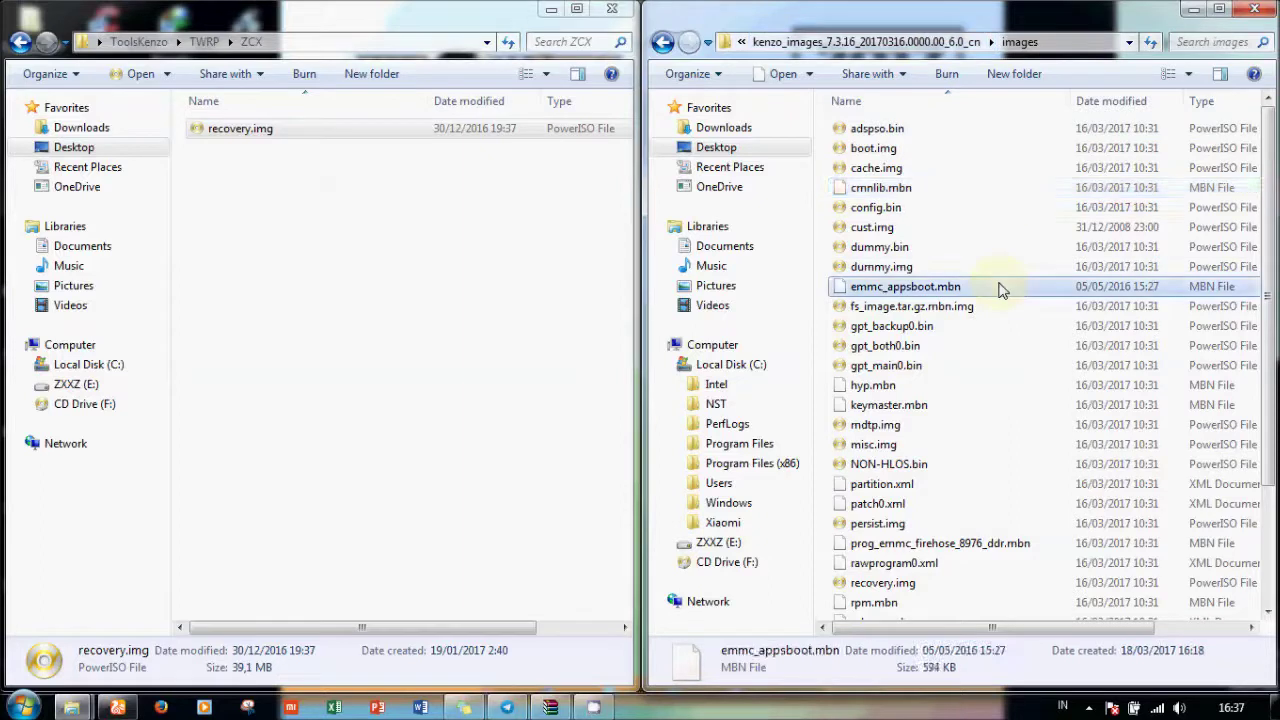
pyautogui.scroll(-1, 986, 423)
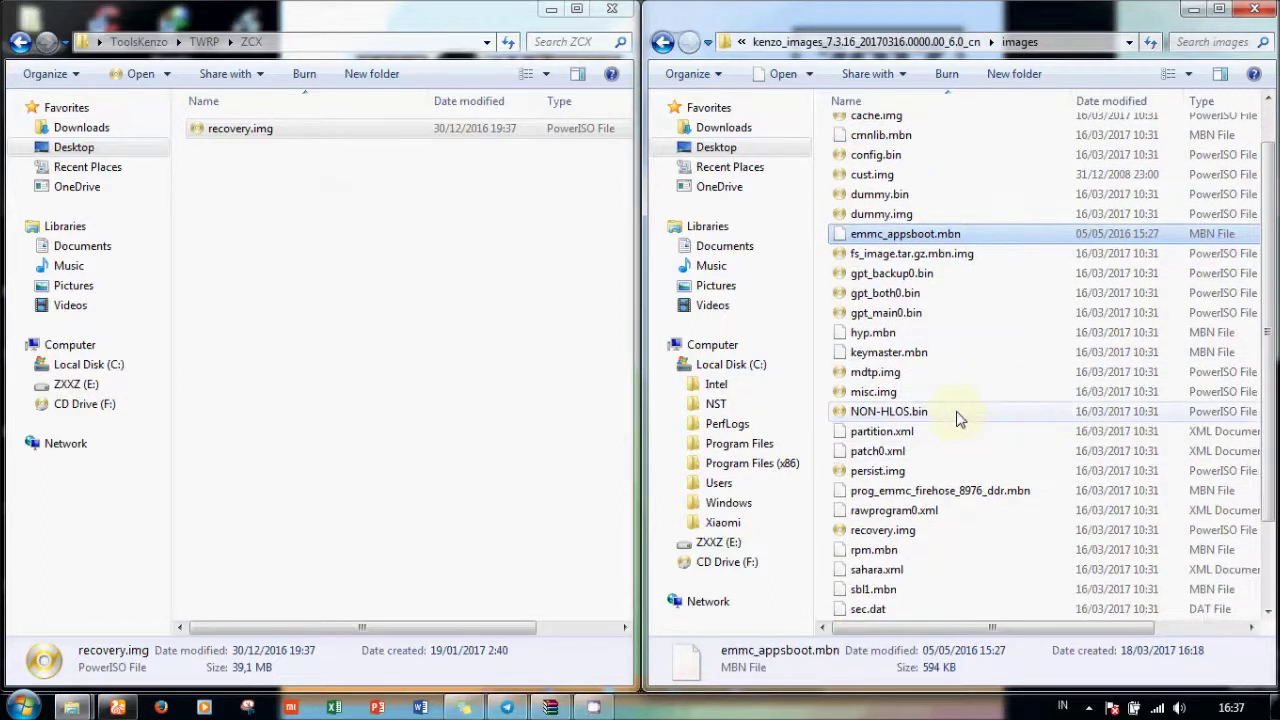
pyautogui.click(947, 490)
pyautogui.press('Down')
pyautogui.press('Down')
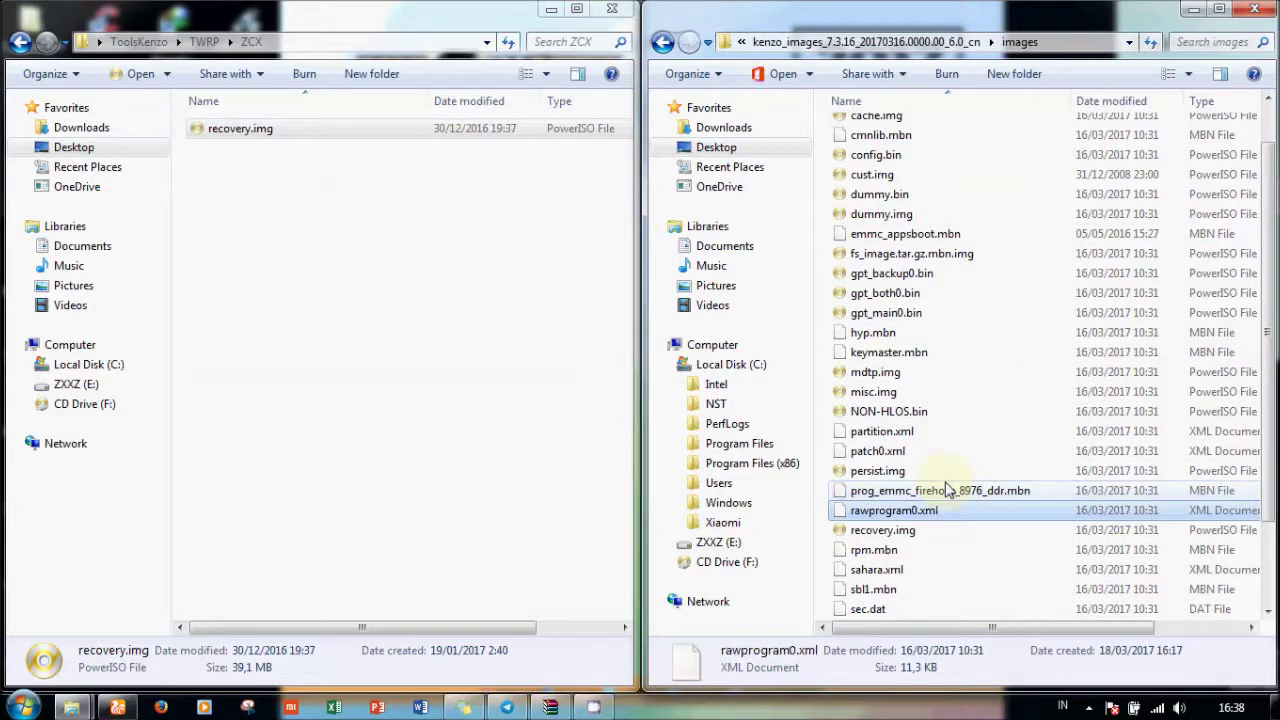
pyautogui.rightClick(907, 531)
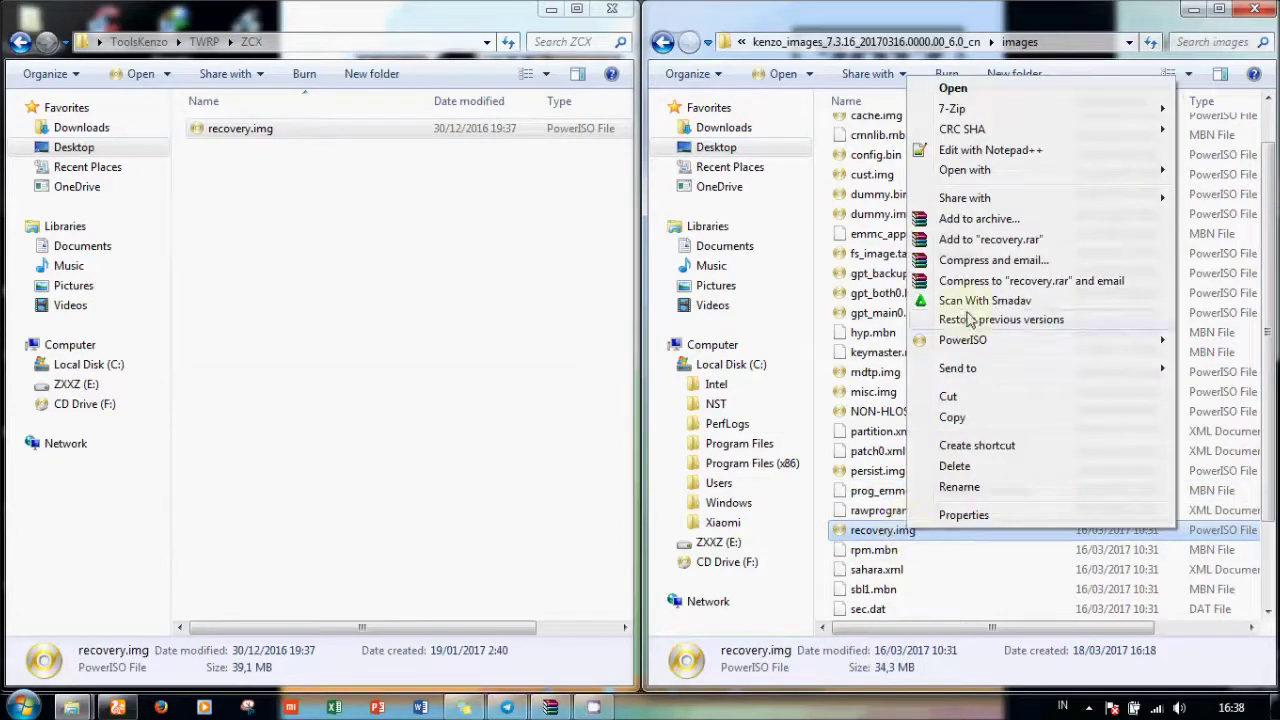
pyautogui.click(945, 417)
pyautogui.click(893, 42)
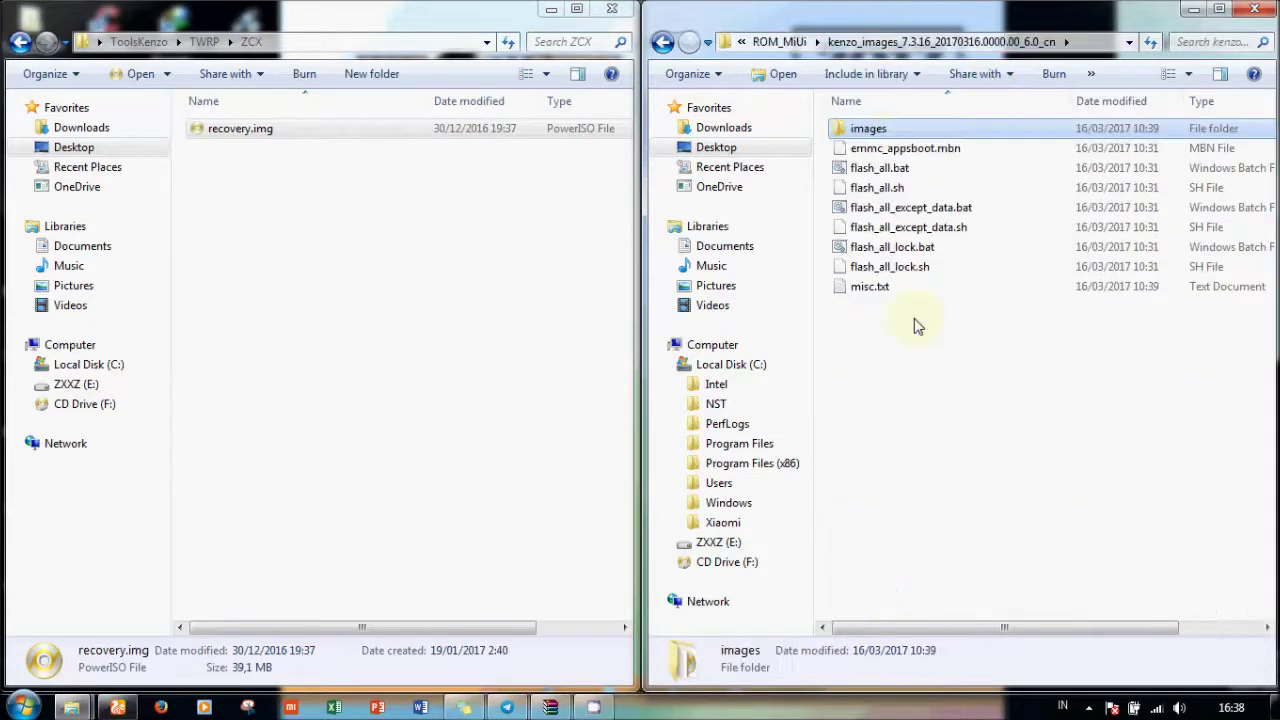
pyautogui.hotkey('ctrl', 'v')
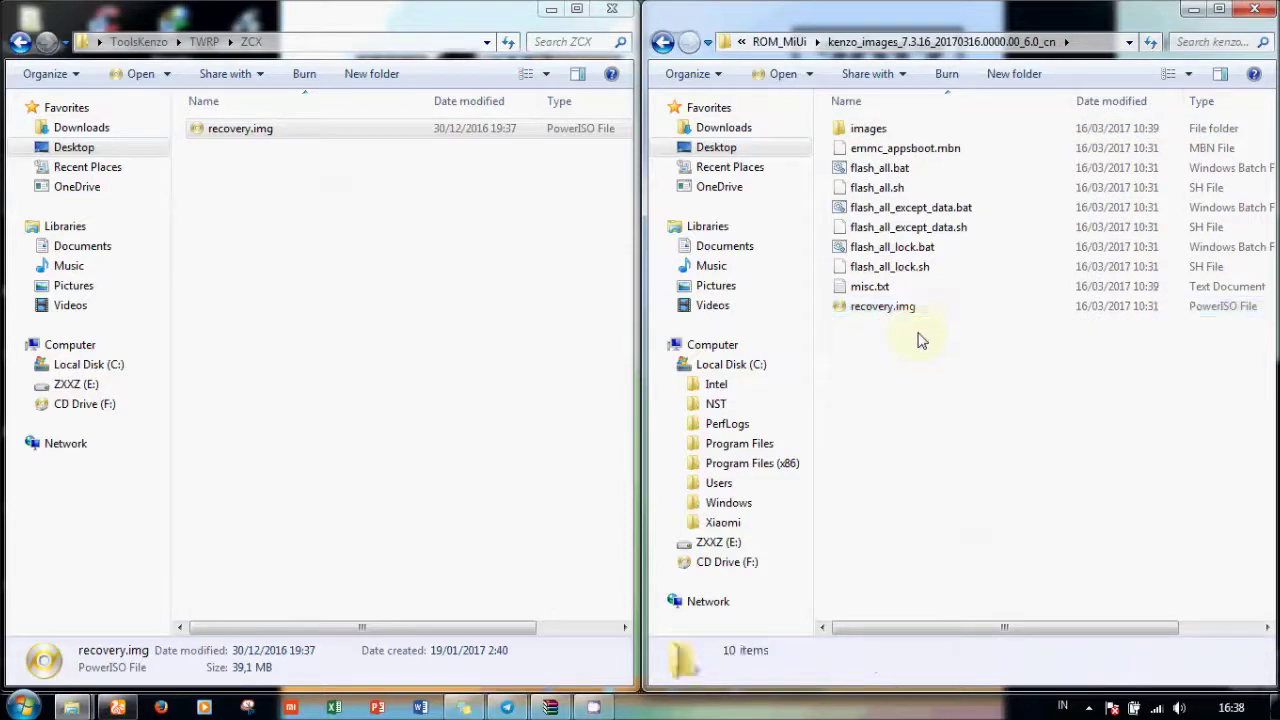
# Replace recovery.img in the ROM's images folder with the TWRP copy from the ZCX folder.
pyautogui.click(329, 129)
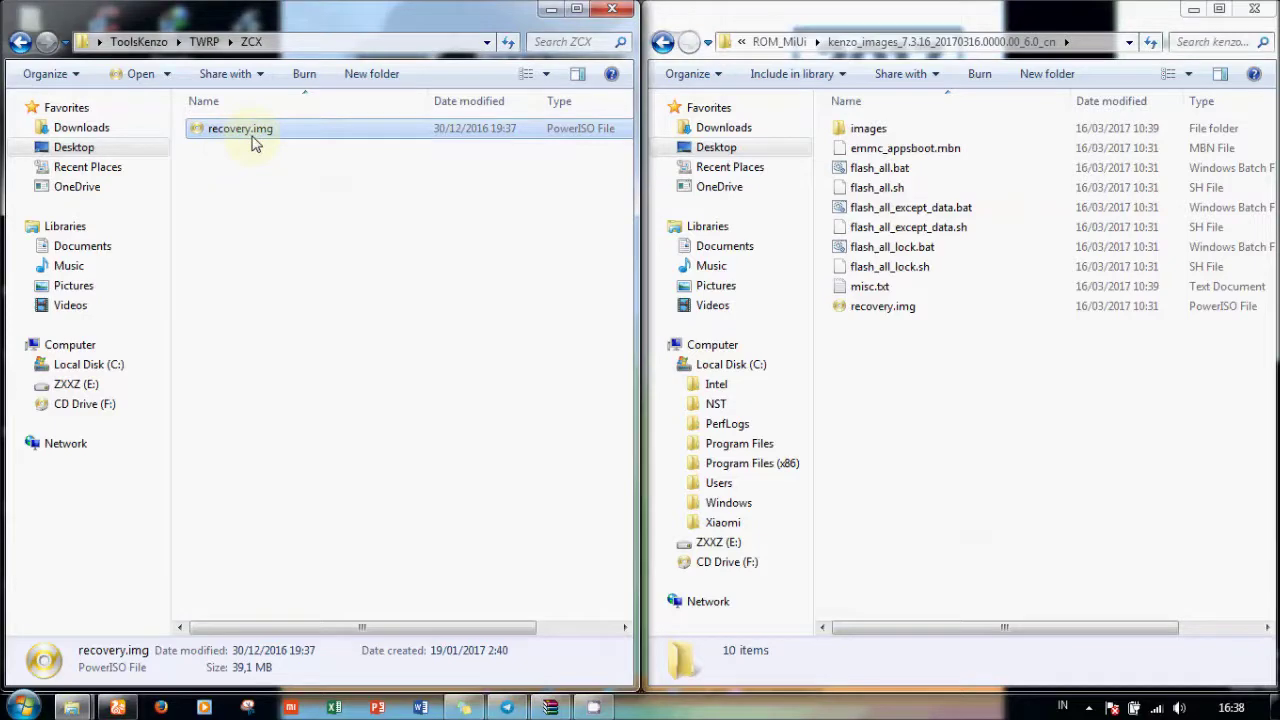
pyautogui.doubleClick(940, 129)
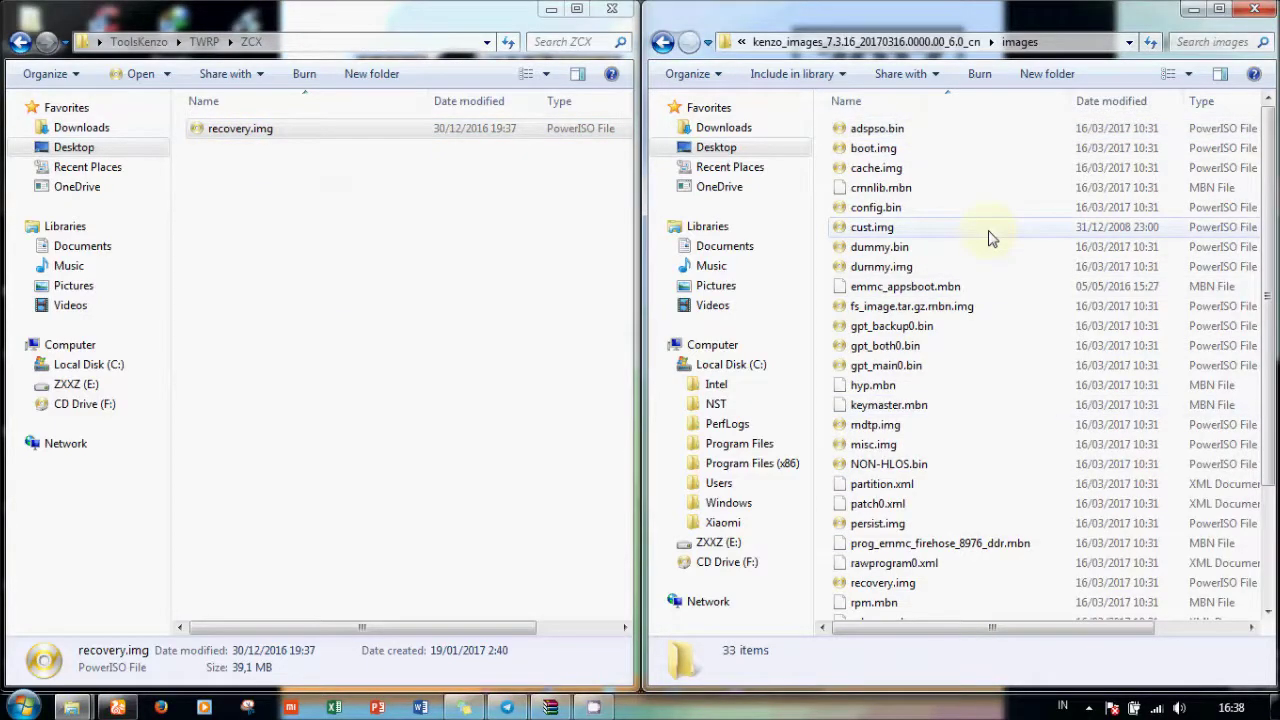
pyautogui.hotkey('ctrl', 'v')
pyautogui.click(645, 222)
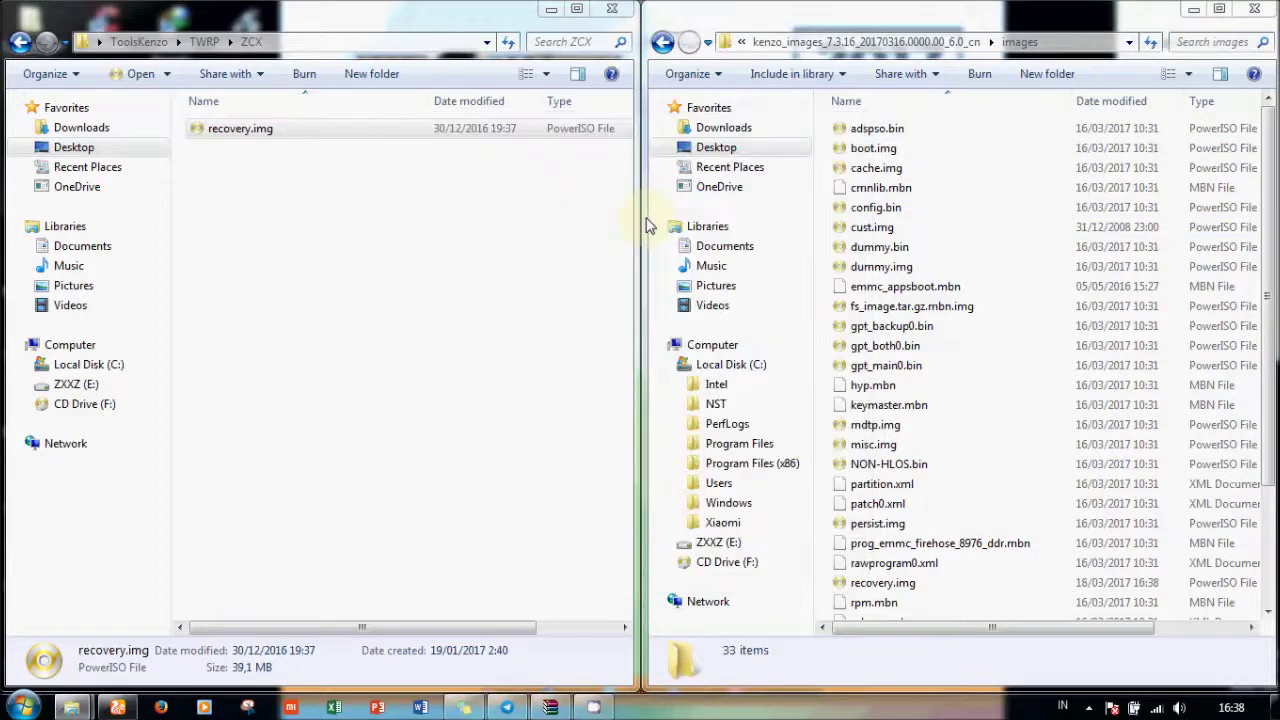
# Go back from the ZCX folder to ToolsKenzo and look through its folders.
pyautogui.click(982, 267)
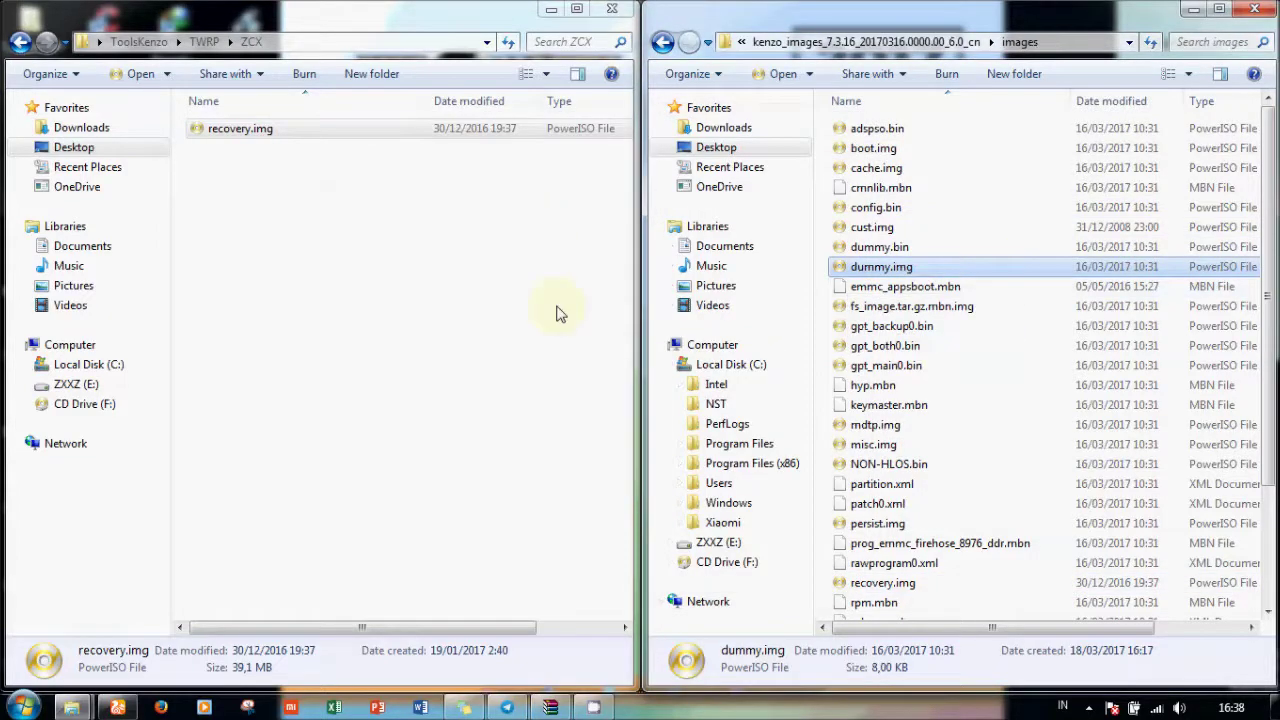
pyautogui.click(451, 389)
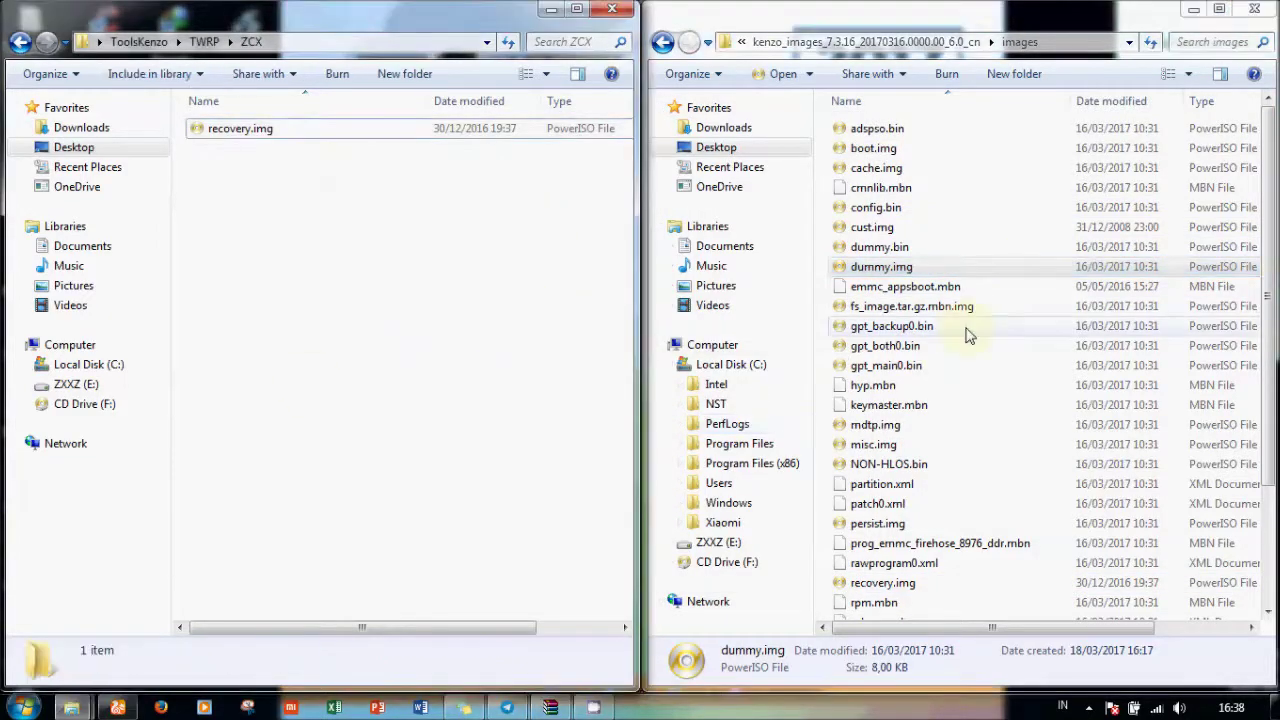
pyautogui.press('BackSpace')
pyautogui.press('BackSpace')
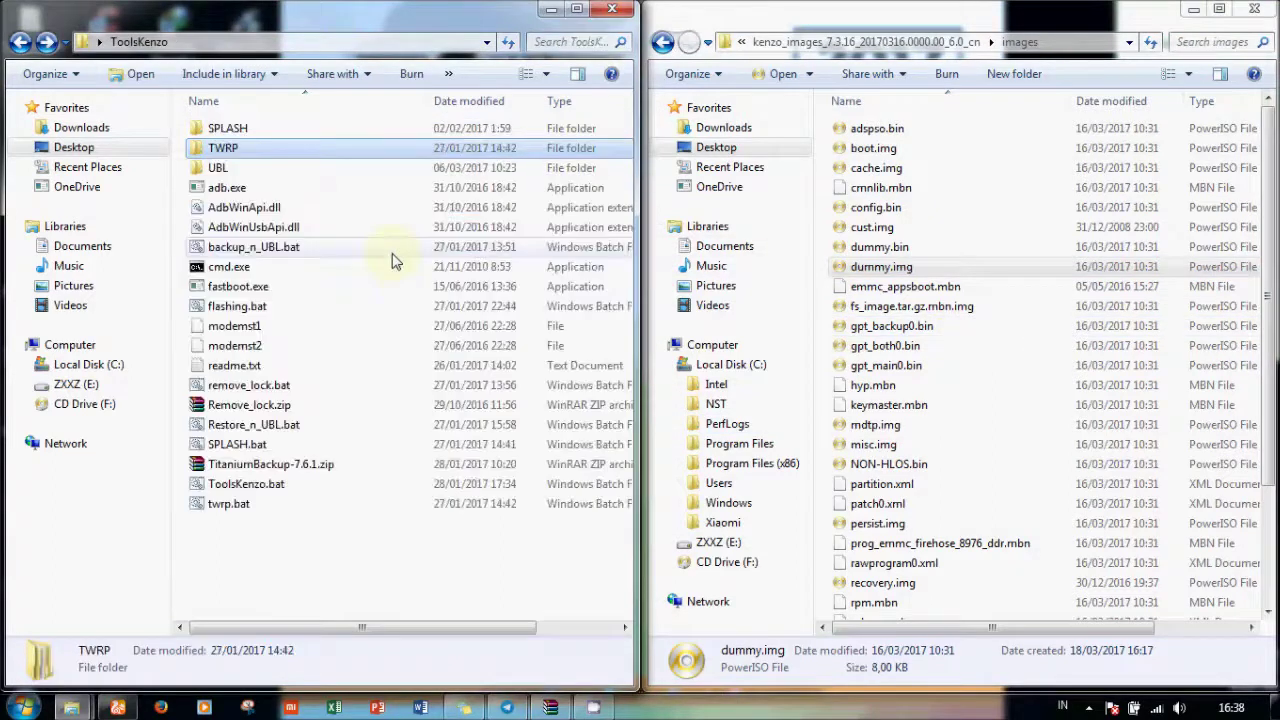
pyautogui.press('Up')
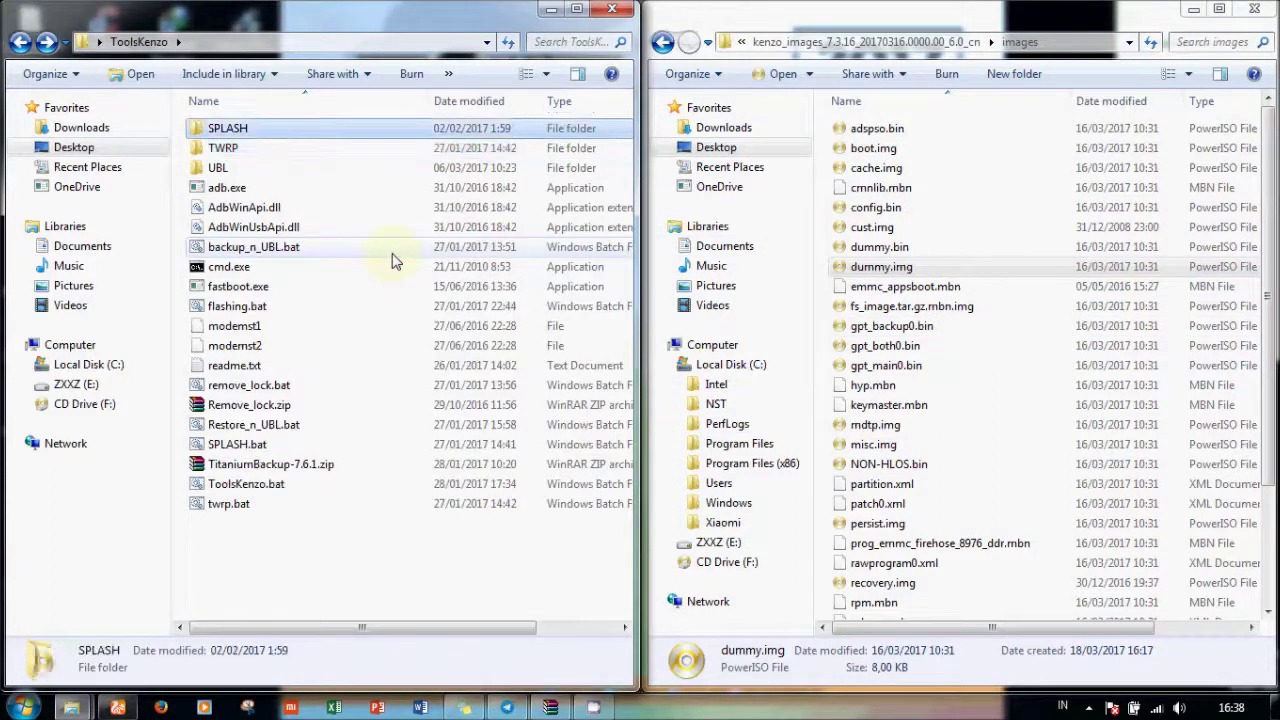
pyautogui.press('Down')
pyautogui.press('Down')
pyautogui.press('Down')
pyautogui.press('Up')
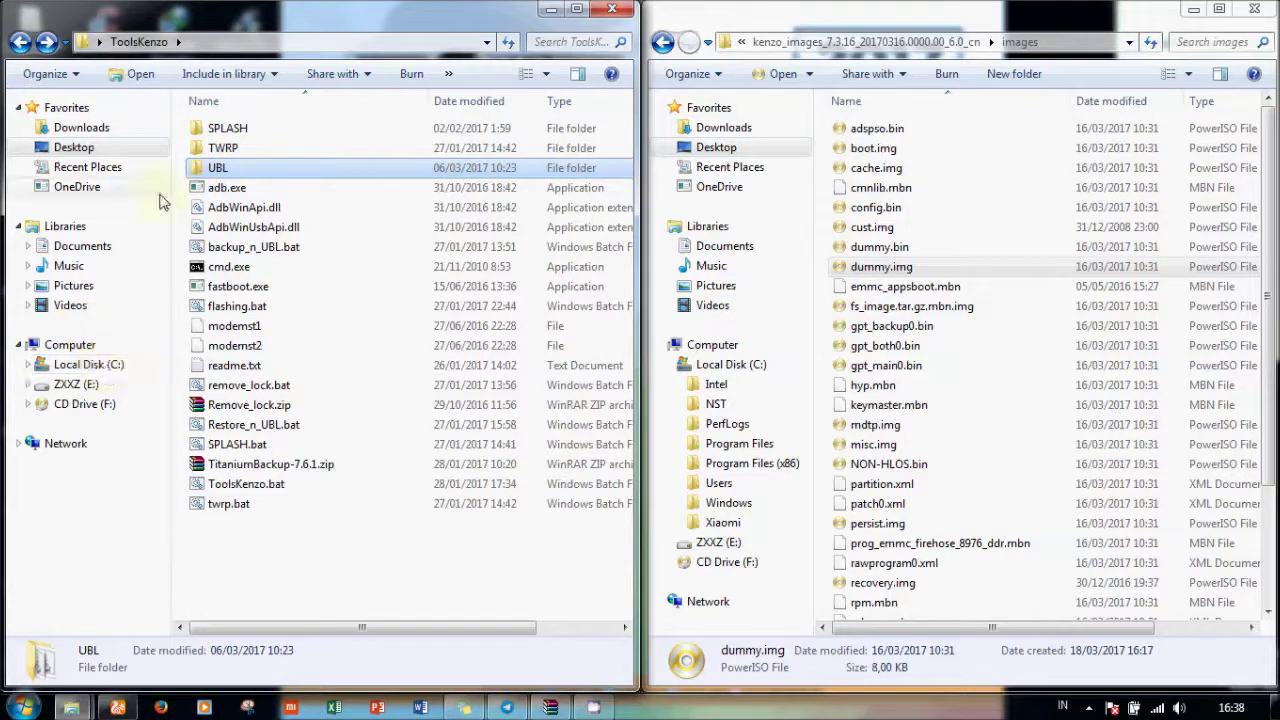
# Open the 2_Mi_Flash folder inside BAHAN RENO 3 PRO on the Desktop and select Reboot.bat.
pyautogui.click(74, 147)
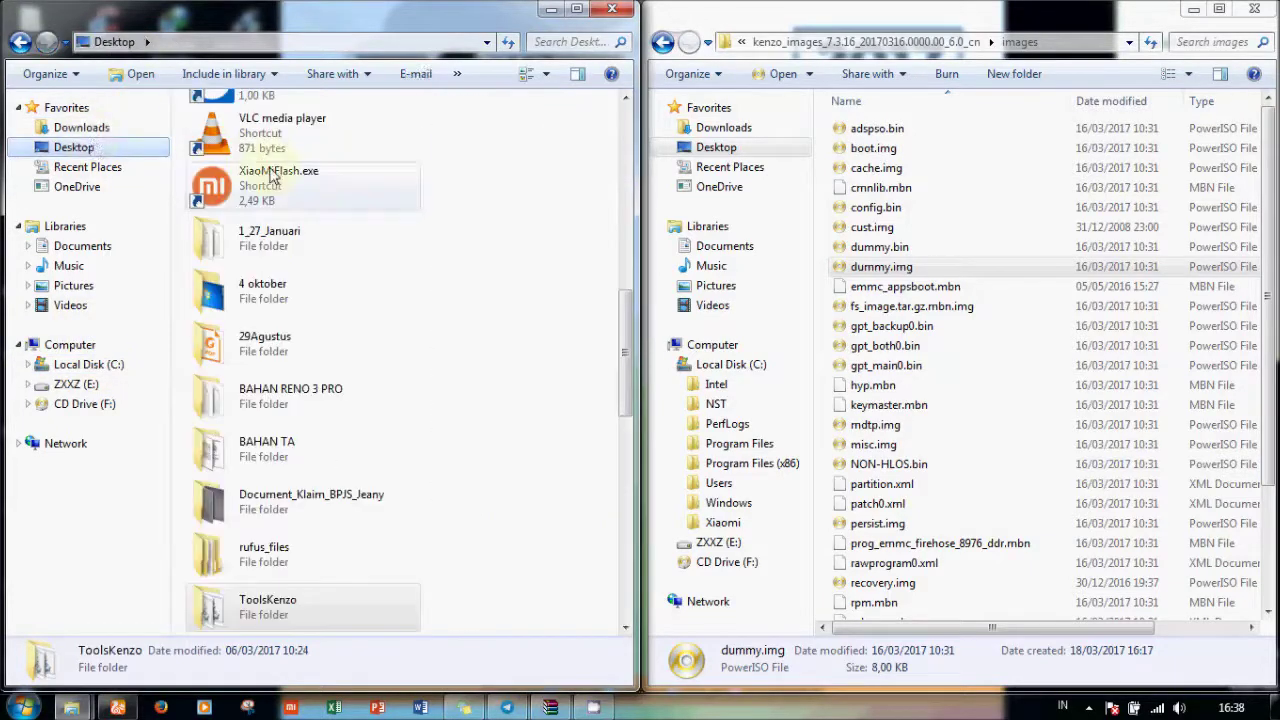
pyautogui.click(262, 165)
pyautogui.press('b')
pyautogui.press('Return')
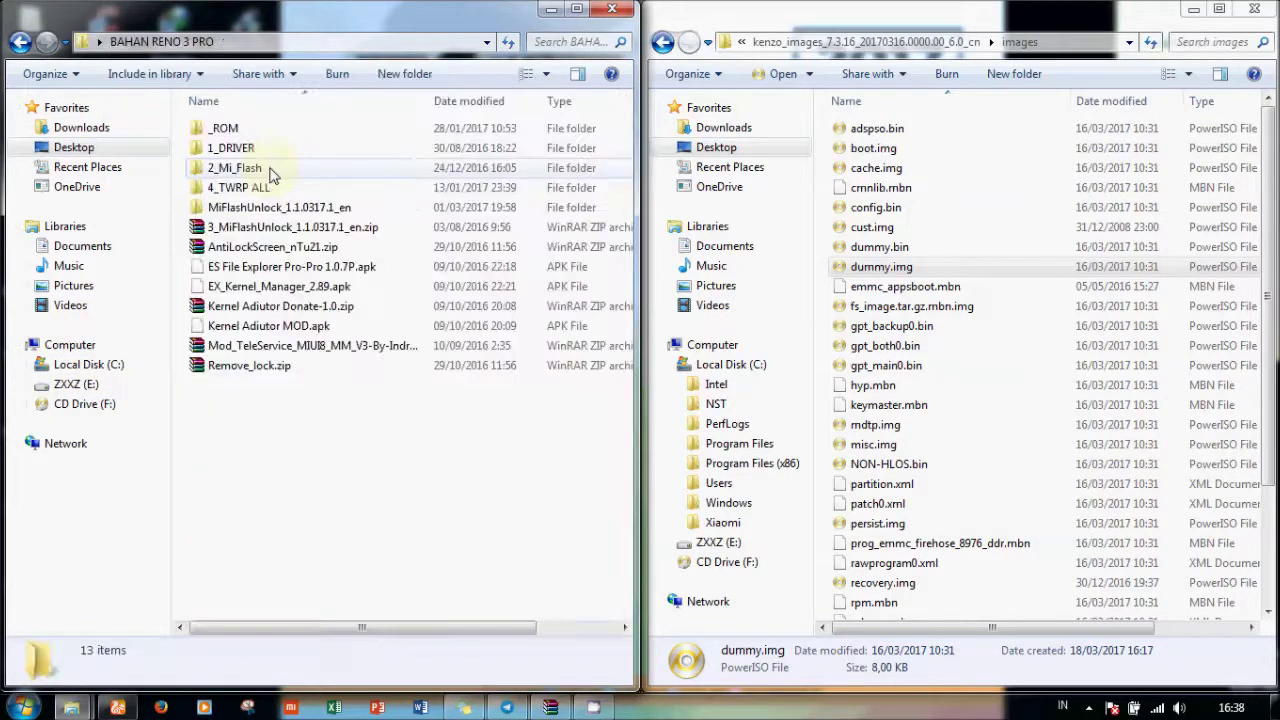
pyautogui.doubleClick(234, 168)
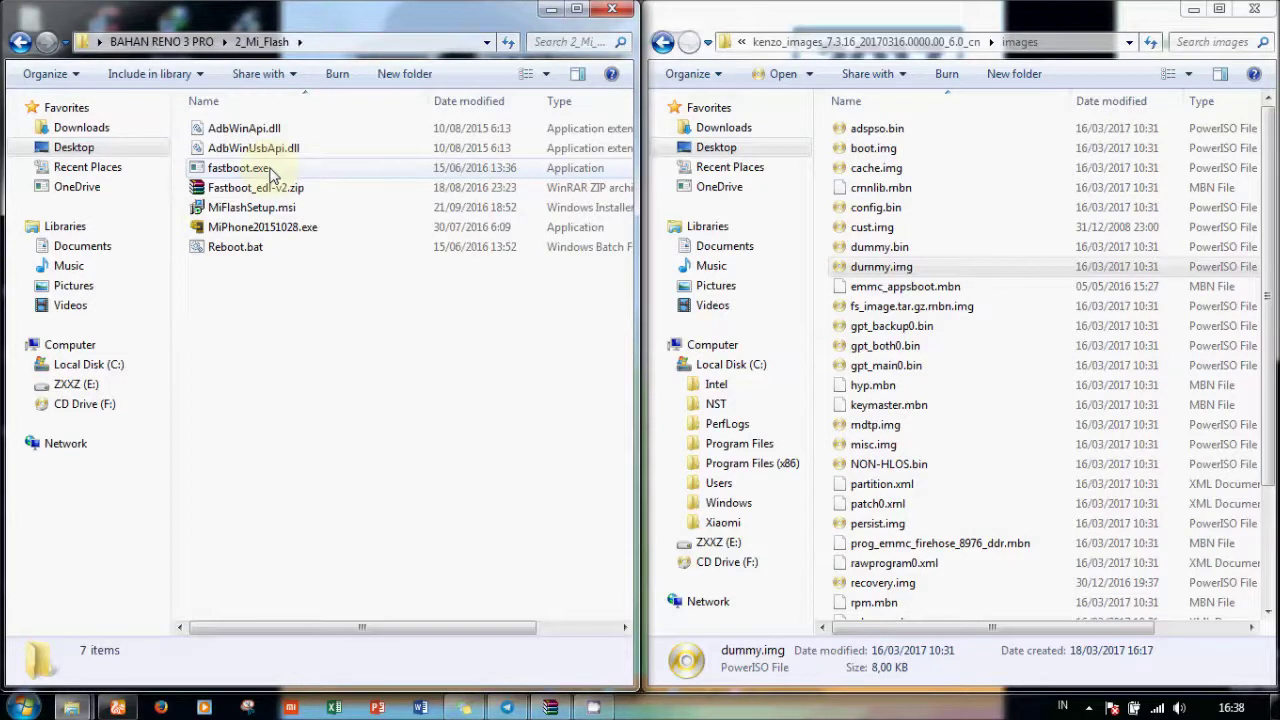
pyautogui.press('Down')
pyautogui.press('Down')
pyautogui.press('Down')
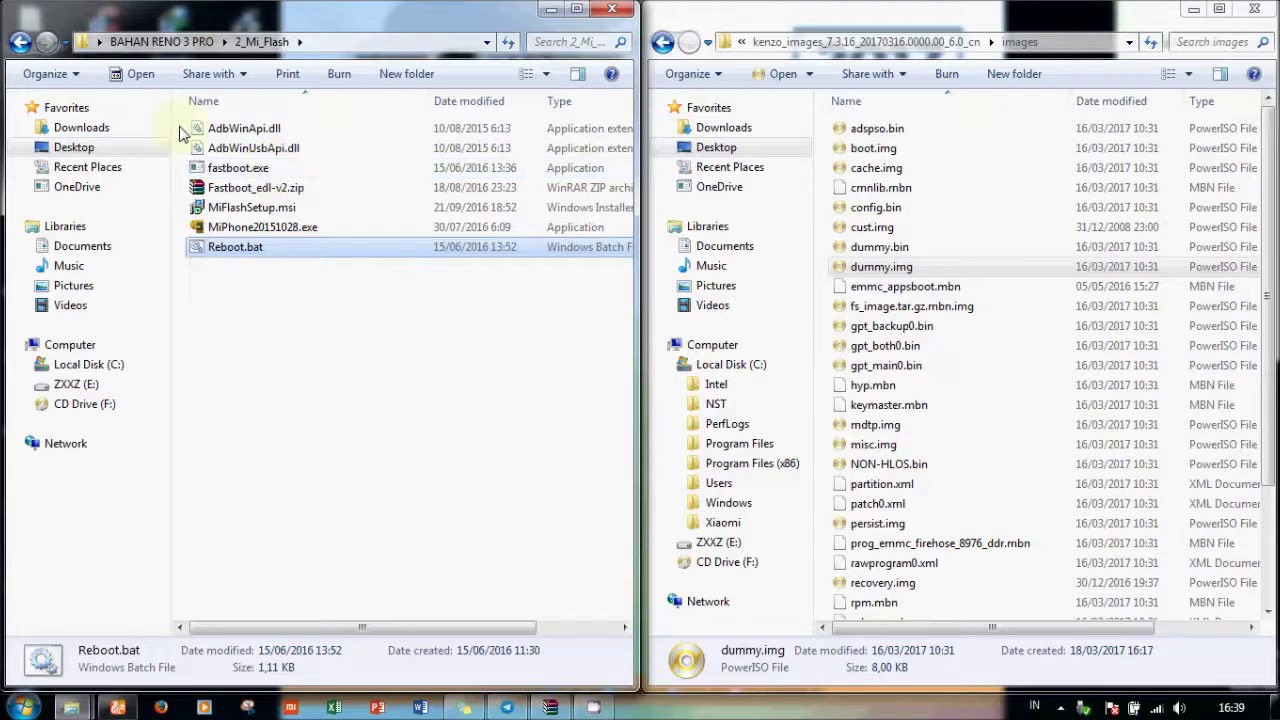
pyautogui.press('Up')
pyautogui.press('Up')
pyautogui.press('Up')
pyautogui.press('Up')
pyautogui.press('Down')
pyautogui.press('Down')
pyautogui.press('Down')
pyautogui.press('Down')
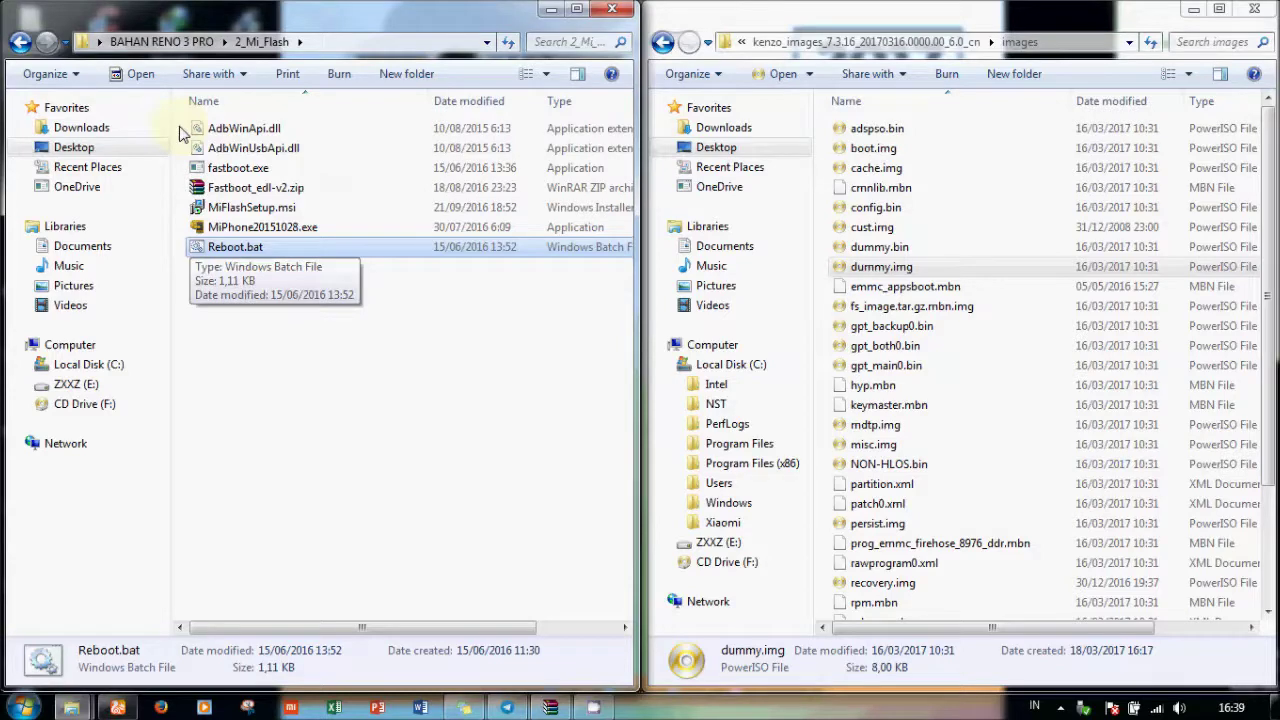
# Run Reboot.bat and continue through its prompts to reboot the connected phone to EDL mode.
pyautogui.press('Return')
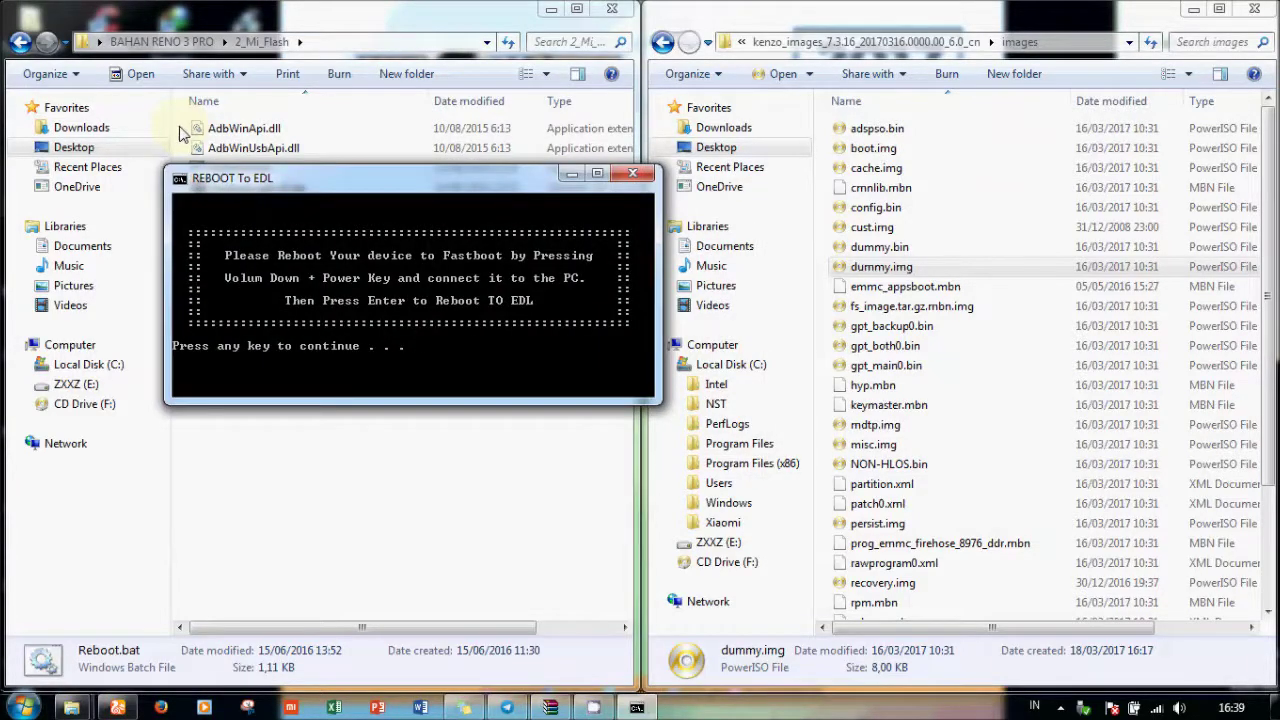
pyautogui.press('Return')
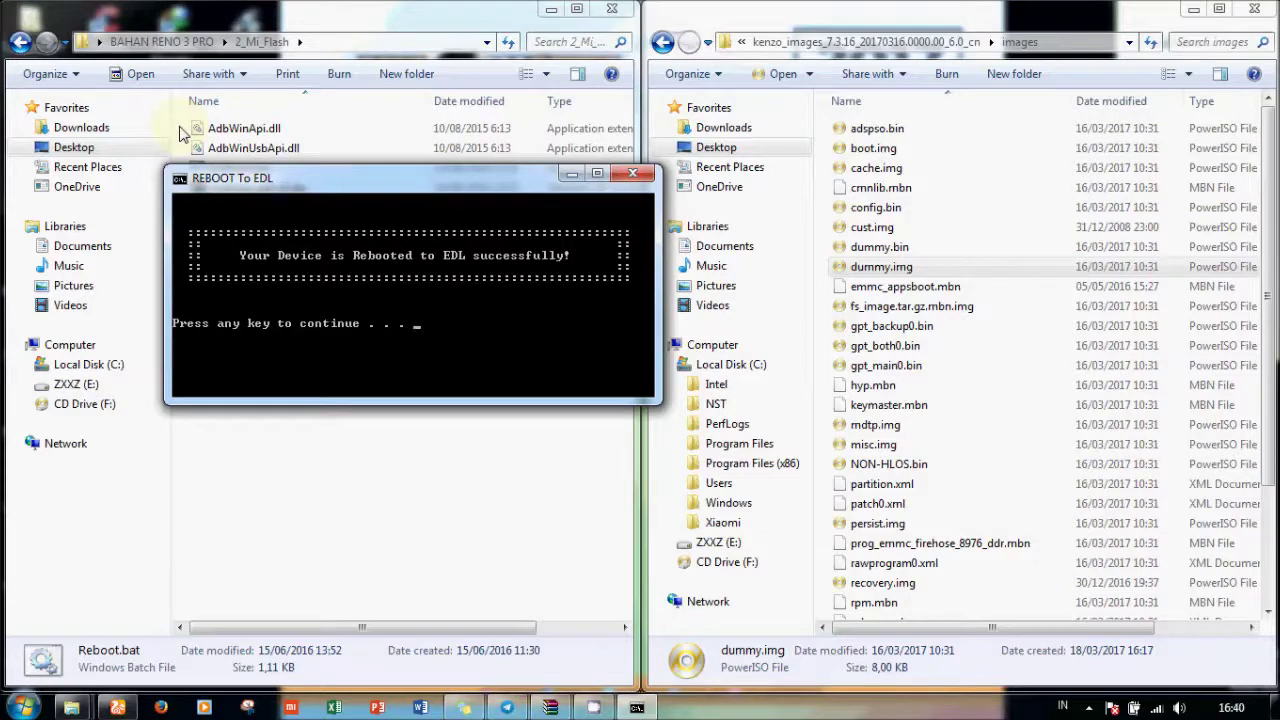
pyautogui.press('Return')
pyautogui.click(330, 325)
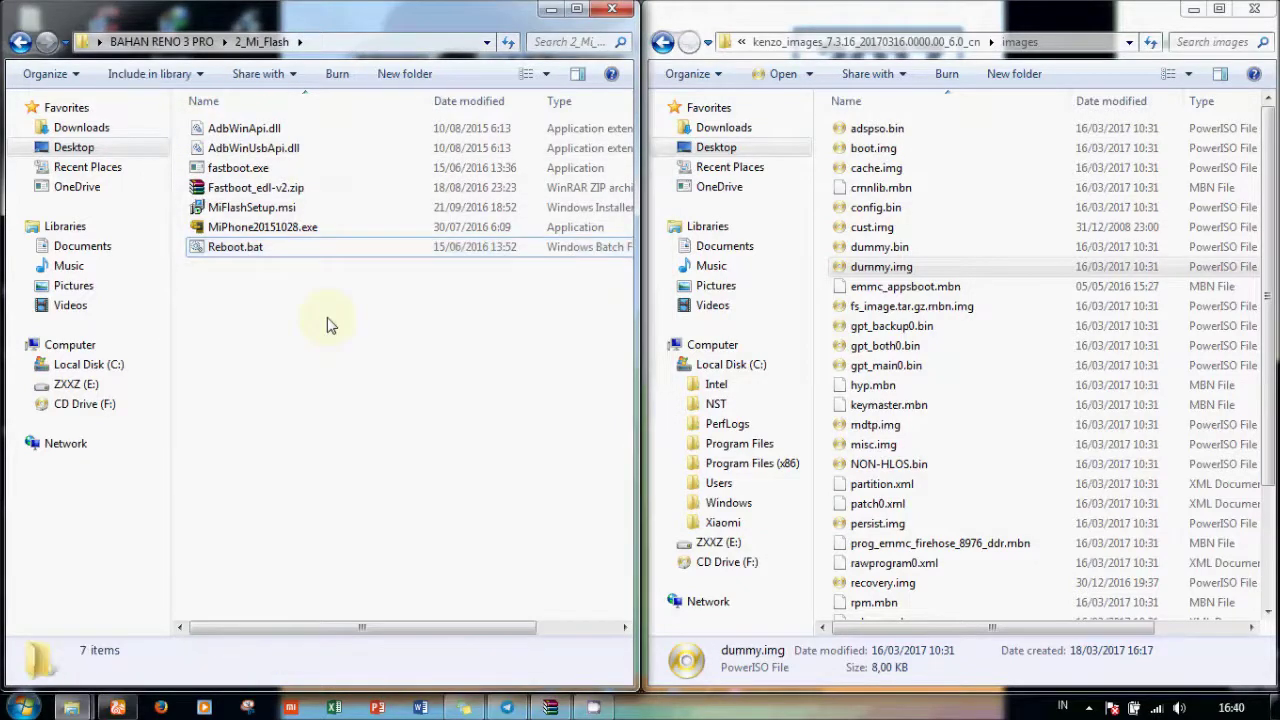
pyautogui.press('super')
pyautogui.write('mi')
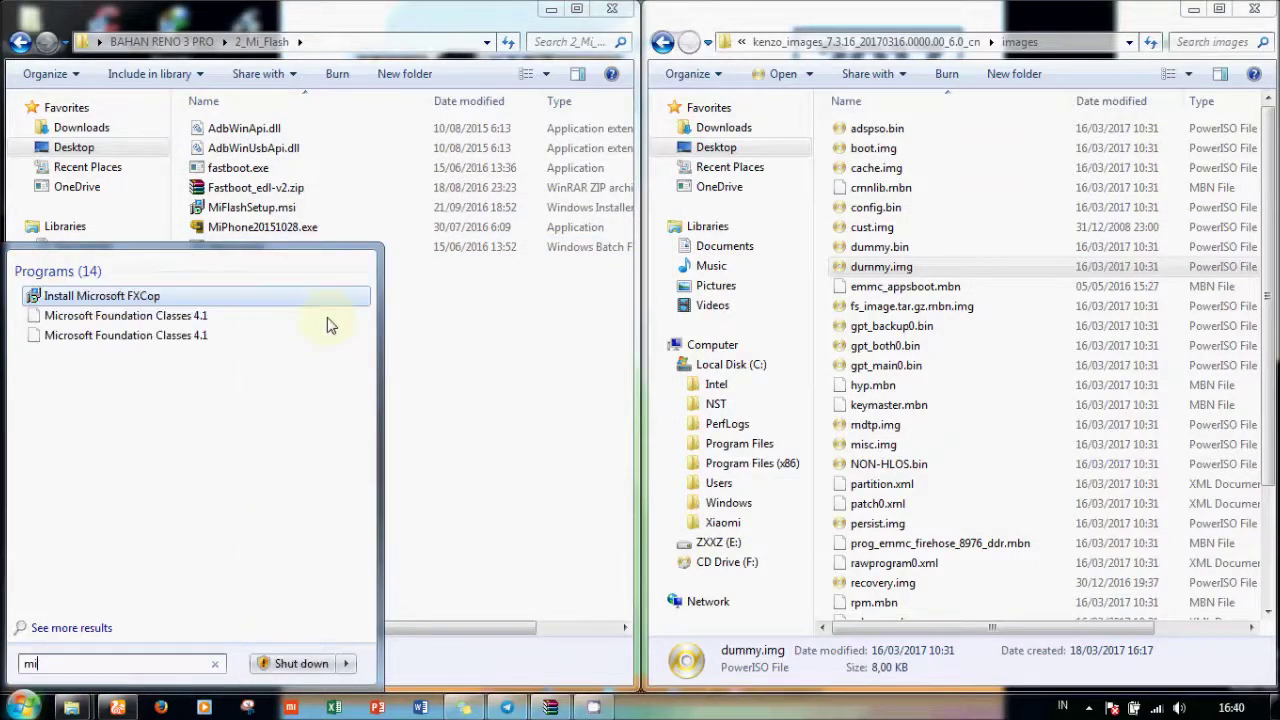
pyautogui.press('BackSpace')
pyautogui.press('BackSpace')
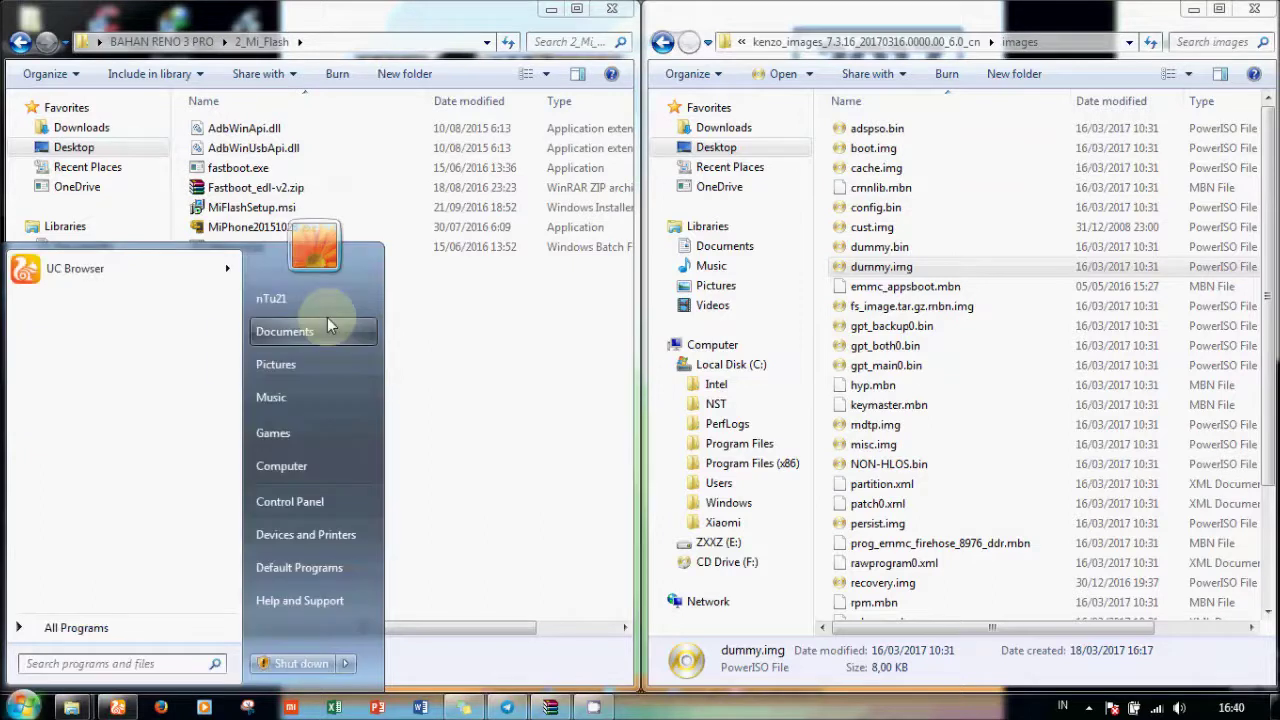
pyautogui.write('flaash')
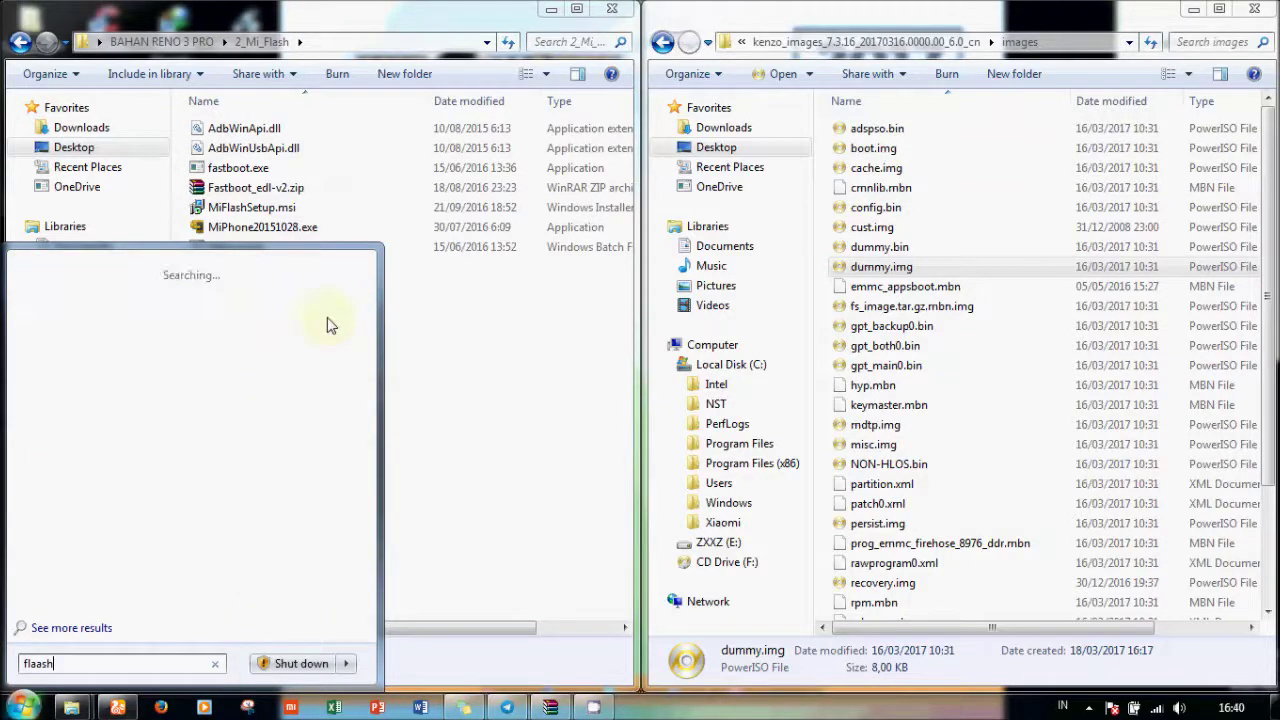
pyautogui.press('BackSpace')
pyautogui.press('BackSpace')
pyautogui.press('BackSpace')
pyautogui.write('sh')
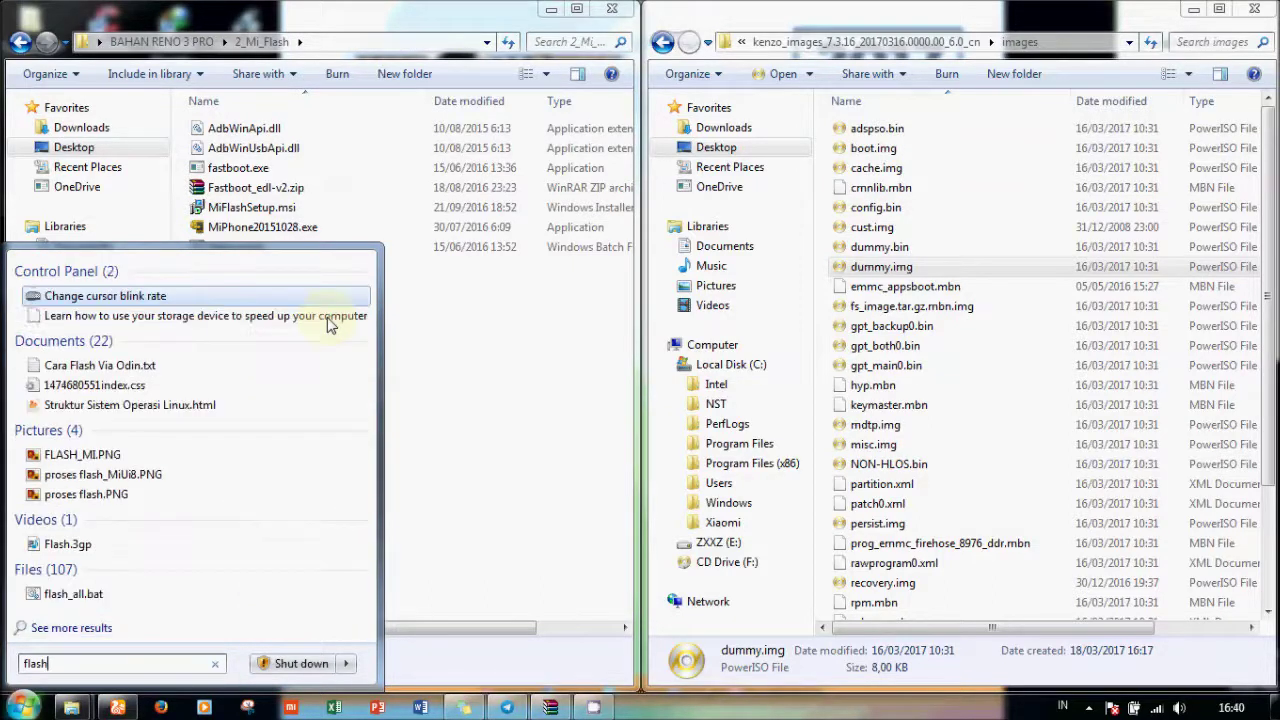
pyautogui.press('Down')
pyautogui.press('Down')
pyautogui.press('Down')
pyautogui.press('Down')
pyautogui.press('Down')
pyautogui.press('Down')
pyautogui.press('Down')
pyautogui.press('Down')
pyautogui.press('Down')
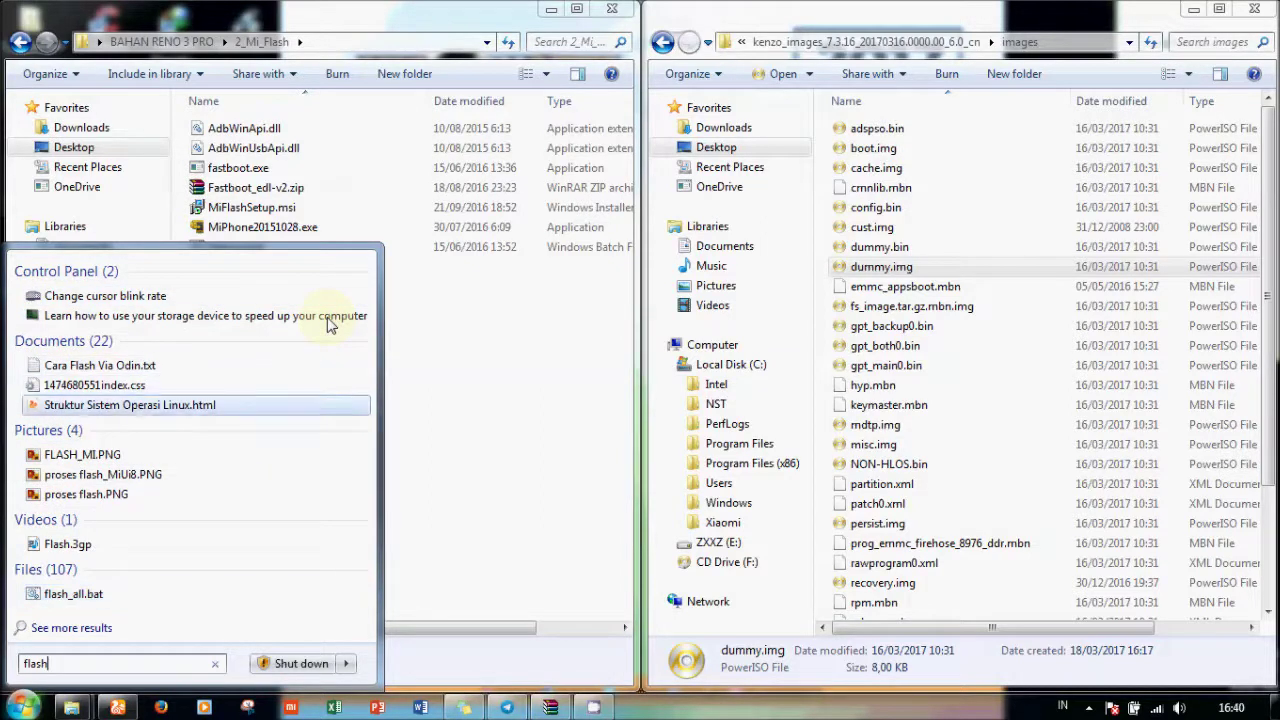
pyautogui.click(387, 242)
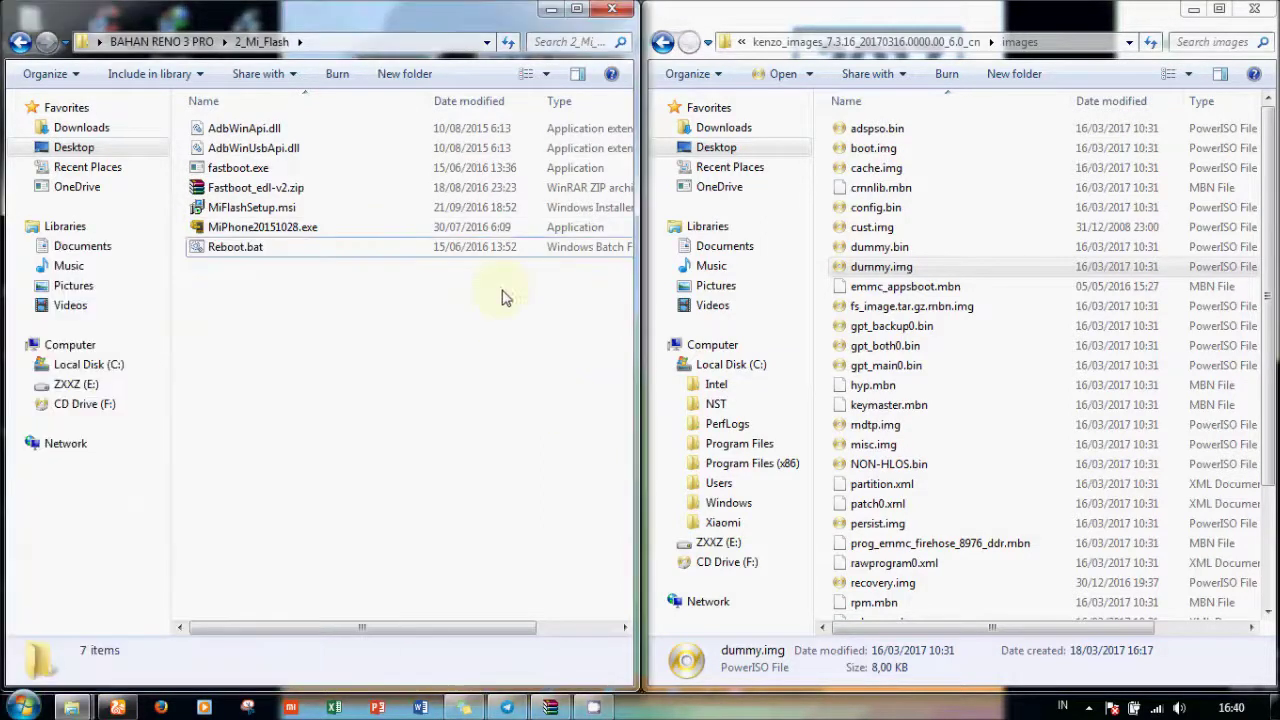
# Open the XiaoMiFlash folder inside Xiaomi on Local Disk (C:).
pyautogui.click(88, 364)
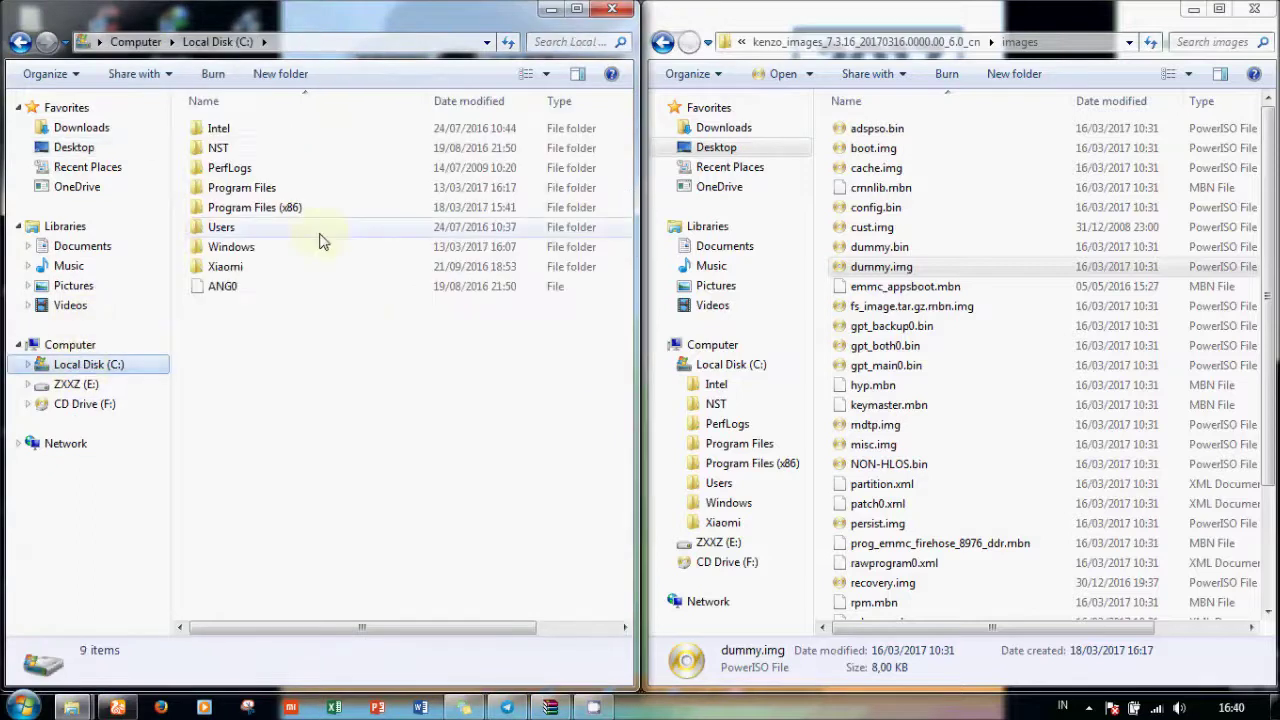
pyautogui.doubleClick(265, 266)
pyautogui.press('Down')
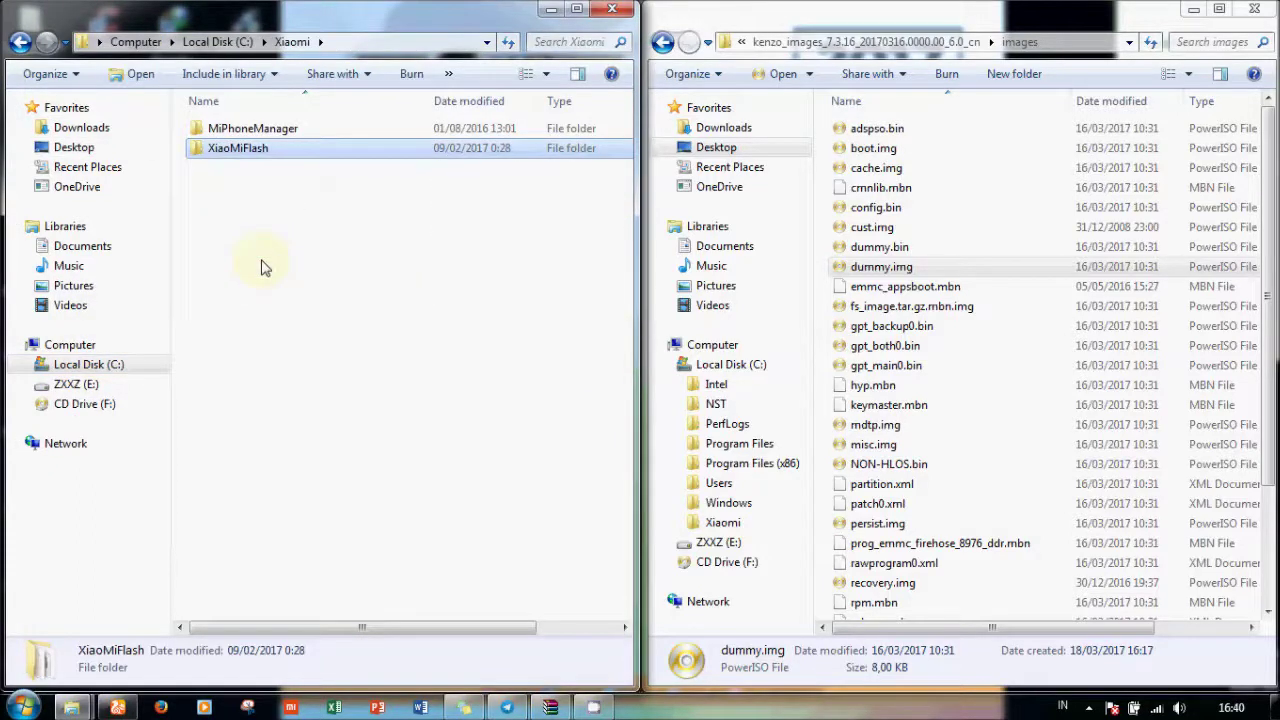
pyautogui.press('Up')
pyautogui.press('Down')
pyautogui.press('Return')
# Launch XiaoMiFlash.exe from the XiaoMiFlash folder.
pyautogui.press('Down')
pyautogui.press('Down')
pyautogui.press('Down')
pyautogui.press('Down')
pyautogui.press('Down')
pyautogui.press('Down')
pyautogui.press('Down')
pyautogui.press('Down')
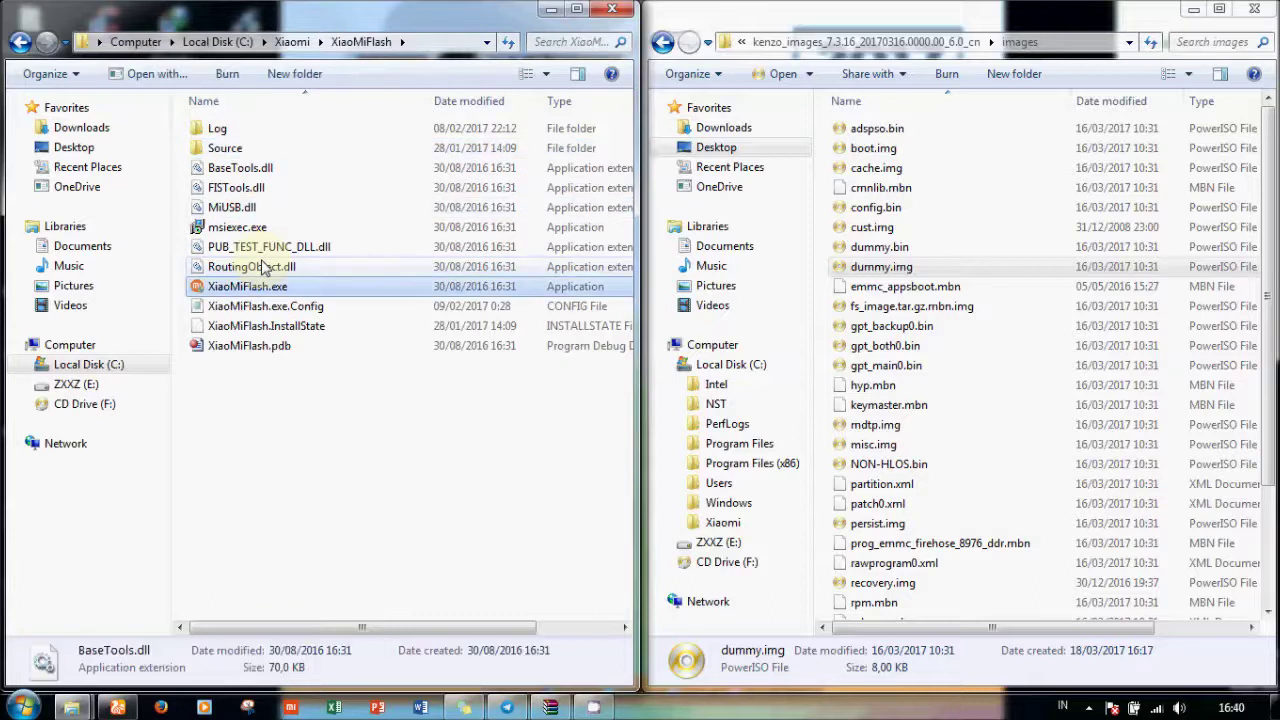
pyautogui.press('Return')
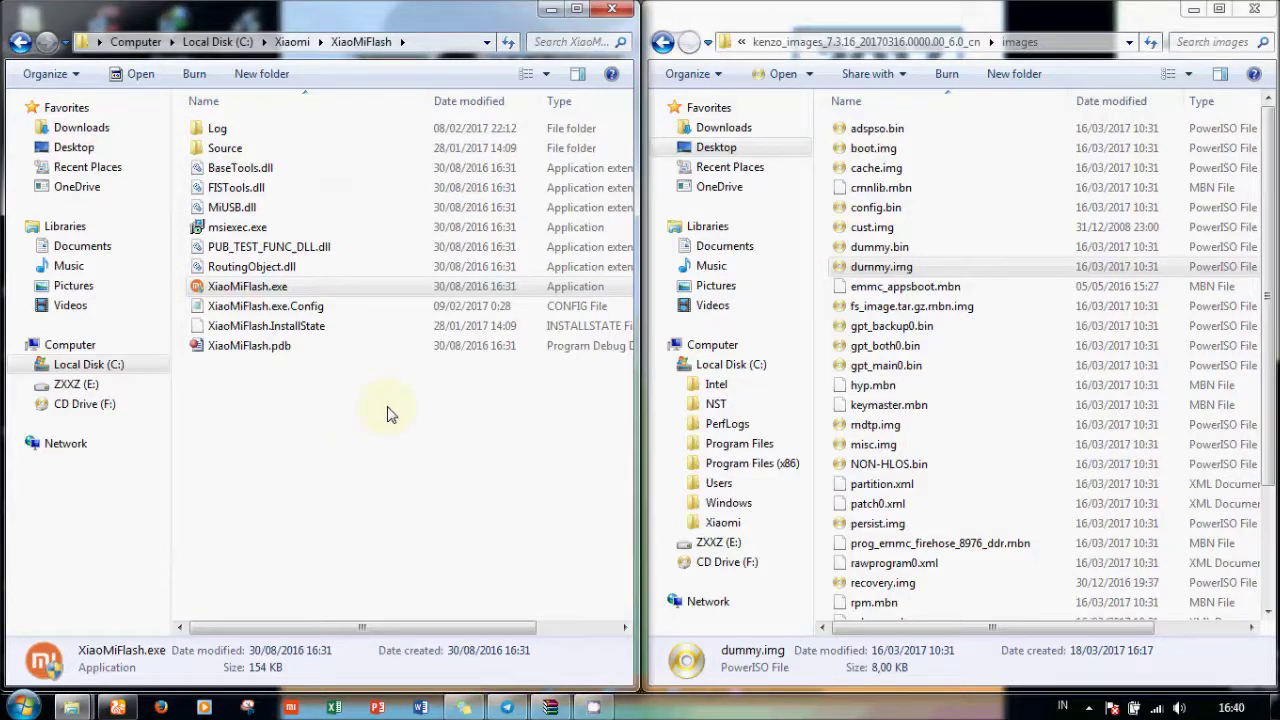
# Minimise the XiaoMiFlash folder window, bring MiFlash into full view, and refresh its device list to detect the phone.
pyautogui.click(553, 12)
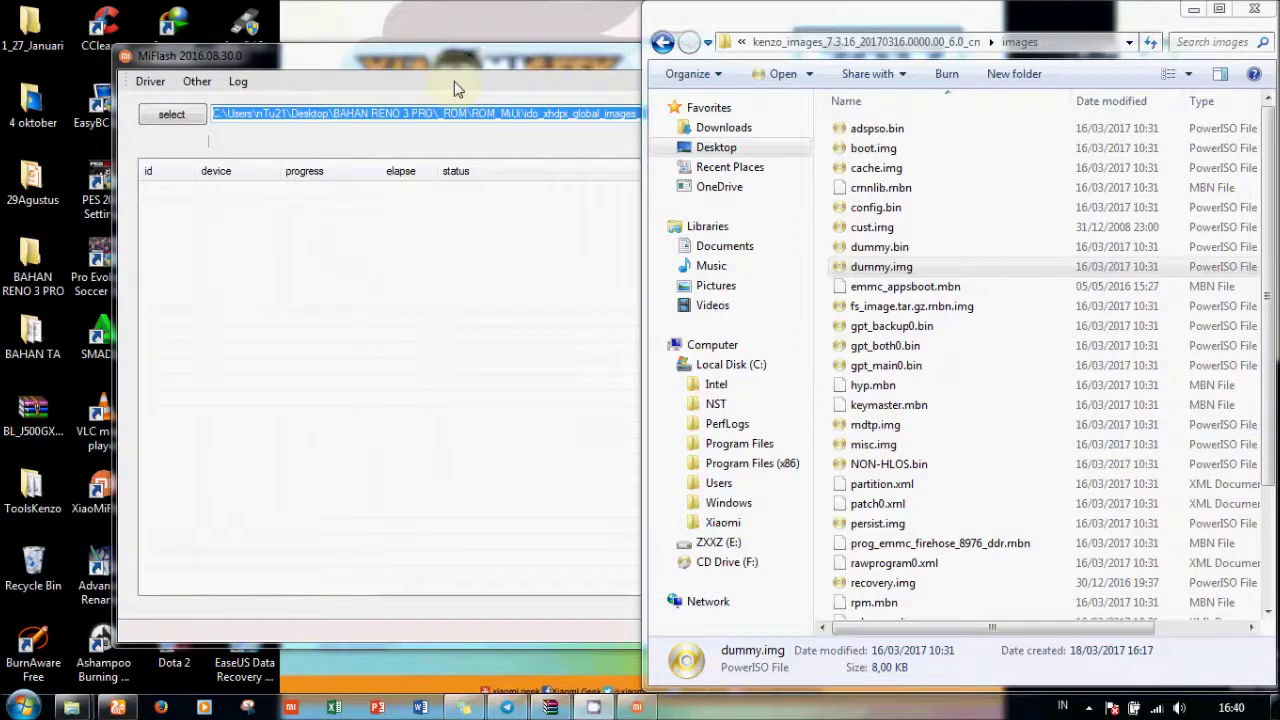
pyautogui.click(454, 66)
pyautogui.moveTo(423, 77); pyautogui.dragTo(314, 93)
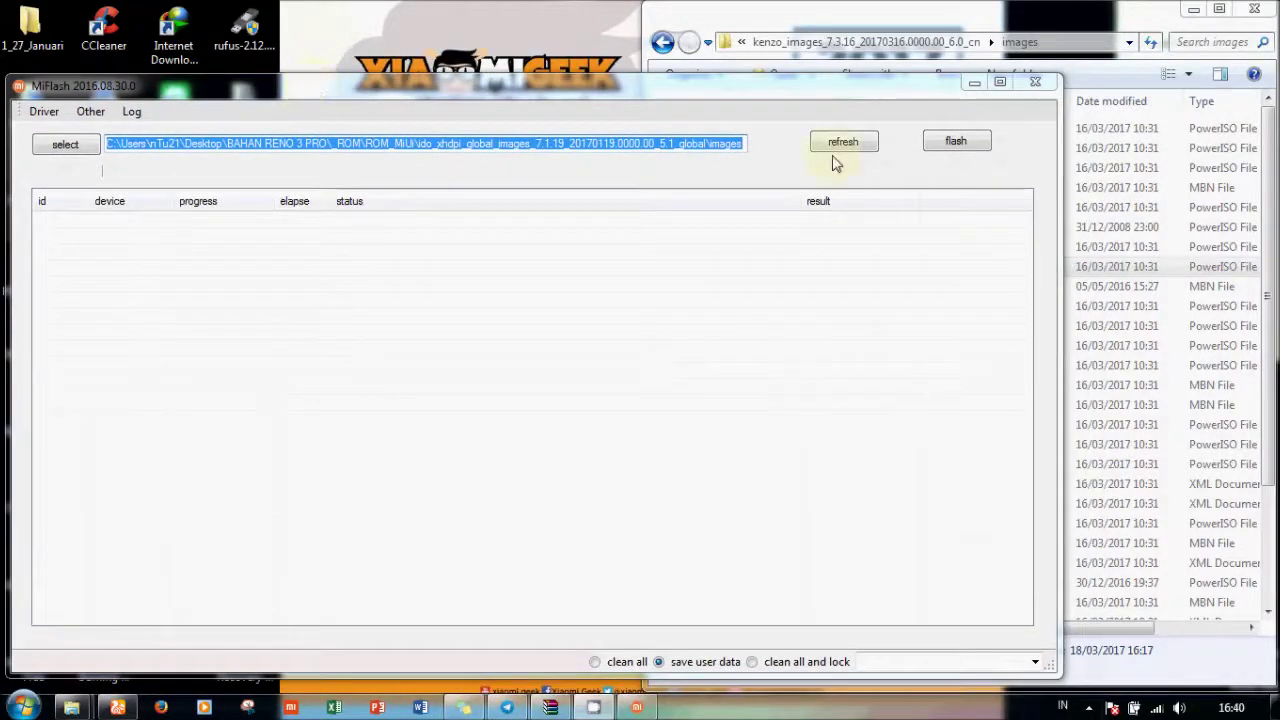
pyautogui.click(834, 146)
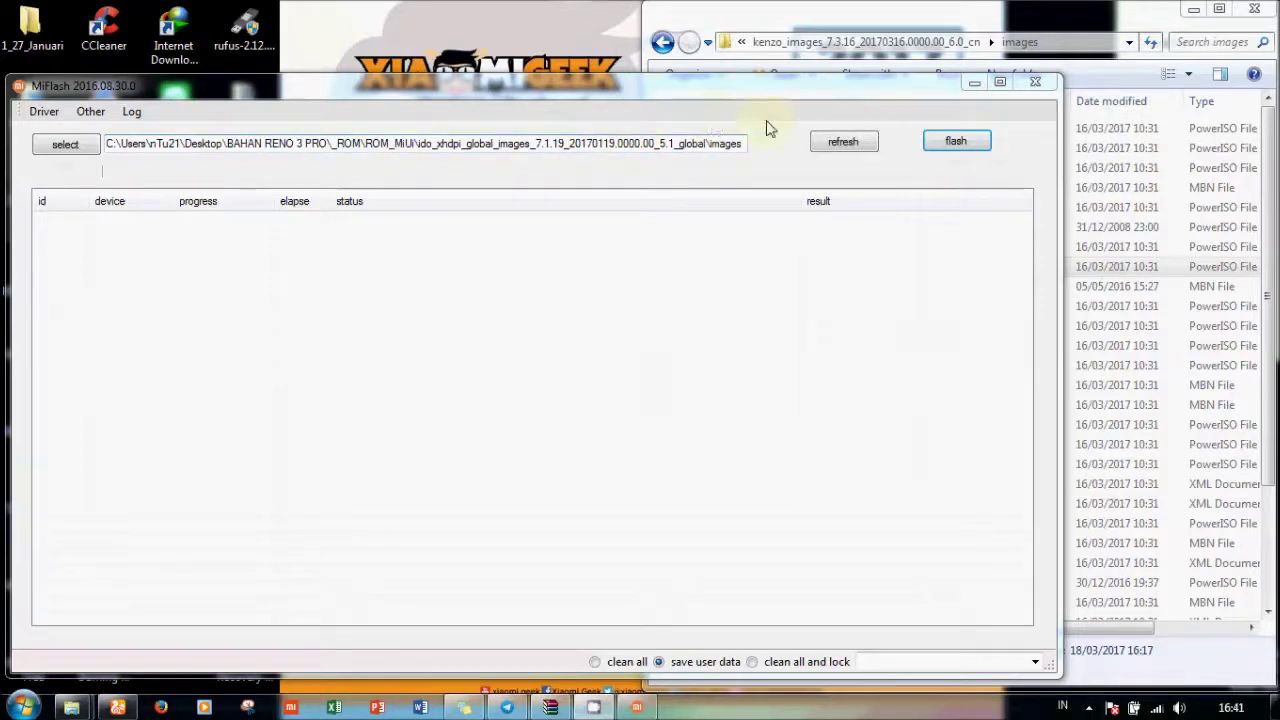
pyautogui.click(836, 144)
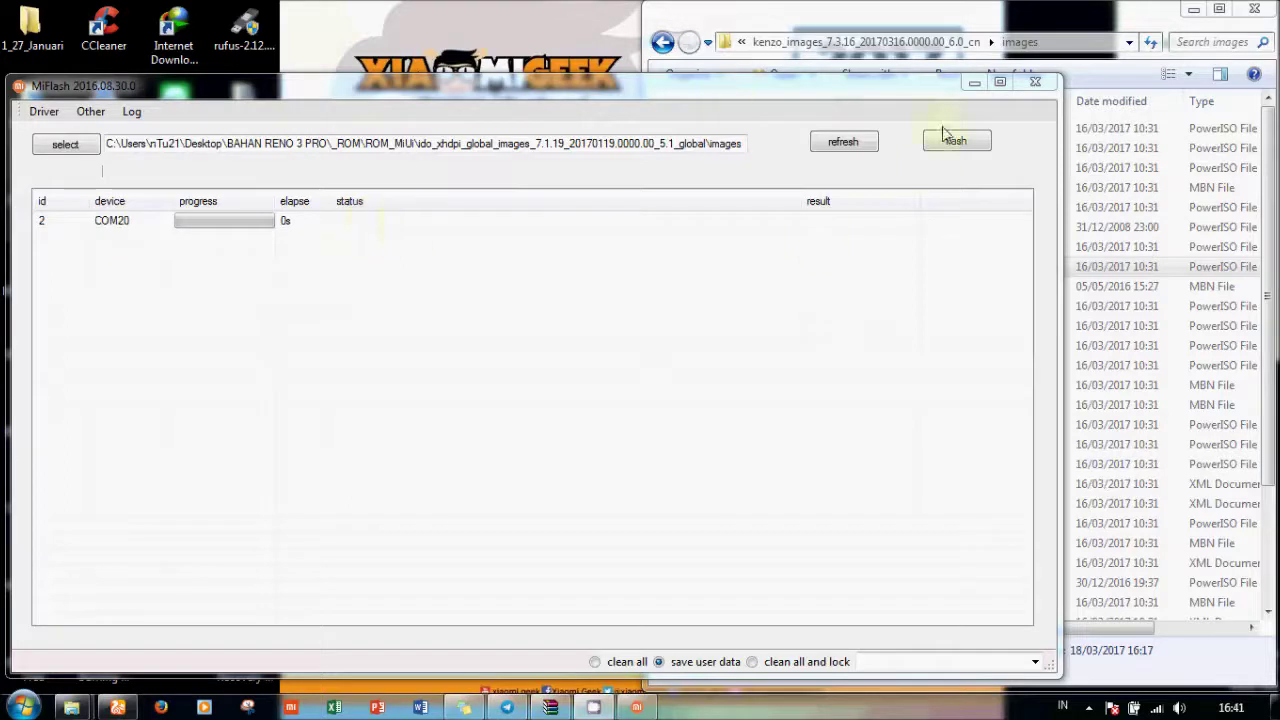
# Set MiFlash's ROM path to the copied kenzo_images_7.3.16_20170316.0000.00_6.0_cn\images folder path and allow the program through Windows Firewall.
pyautogui.click(80, 144)
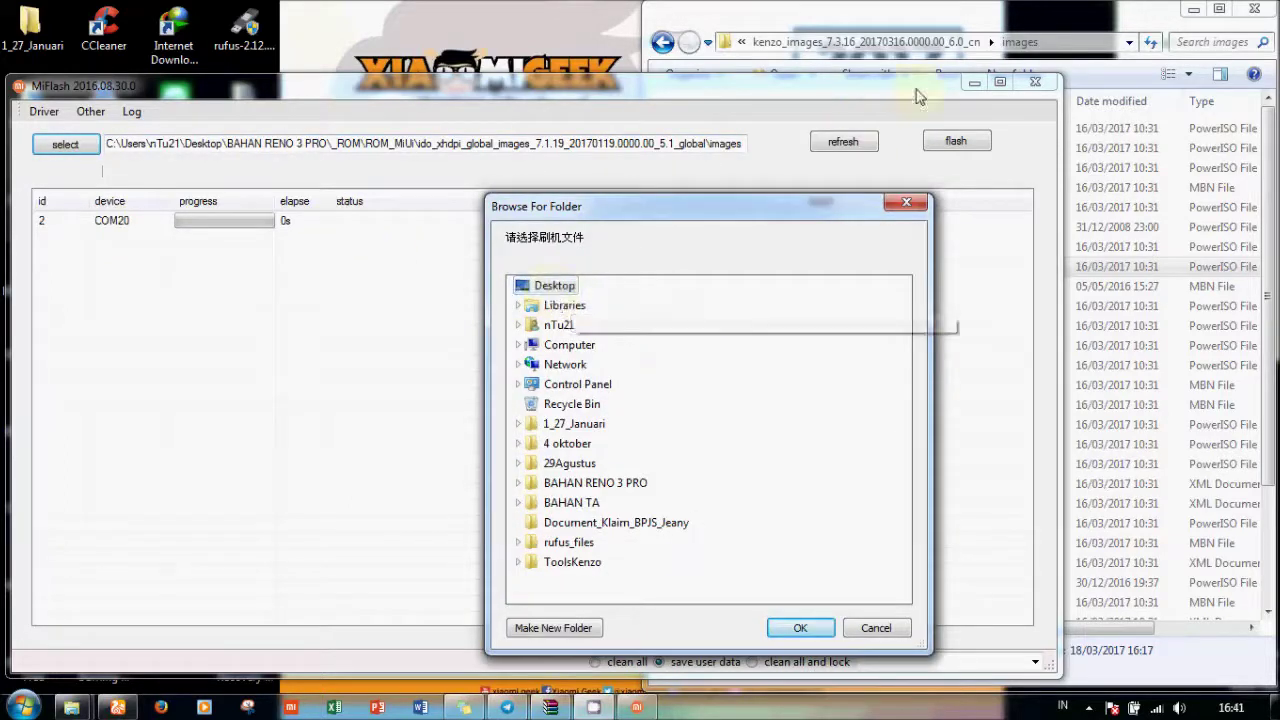
pyautogui.click(1068, 46)
pyautogui.hotkey('ctrl', 'c')
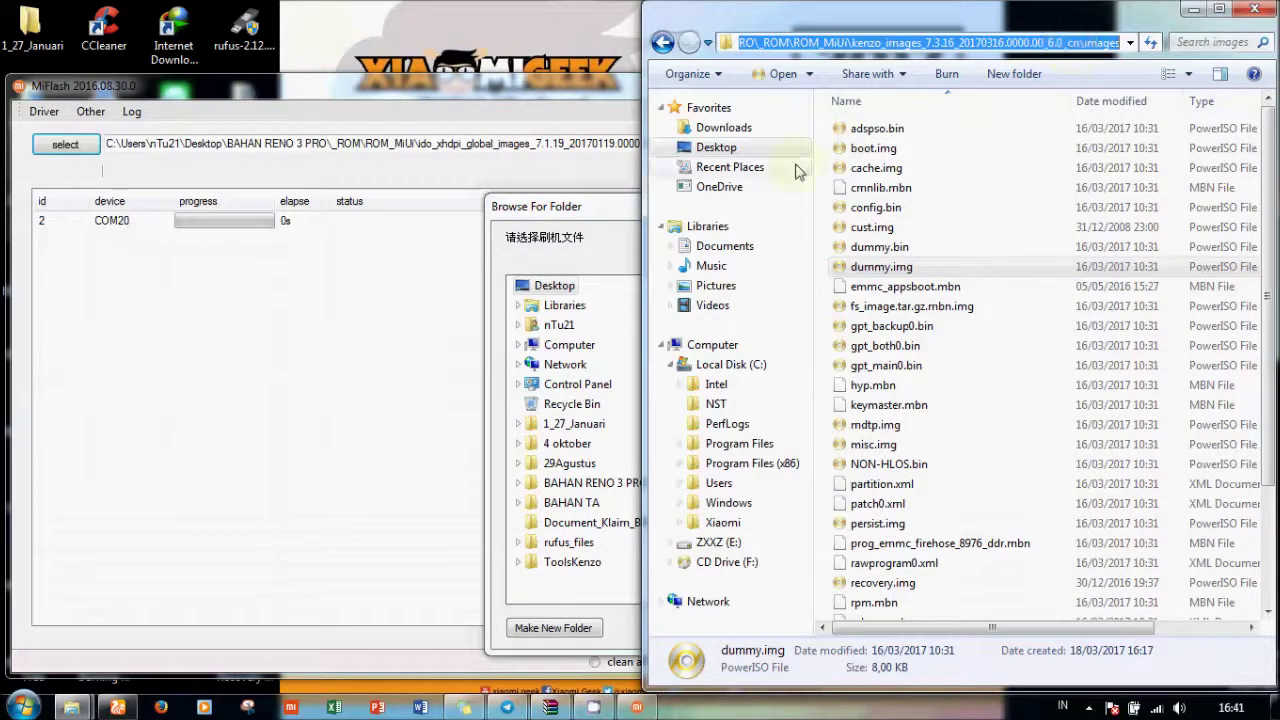
pyautogui.hotkey('alt', 'Tab')
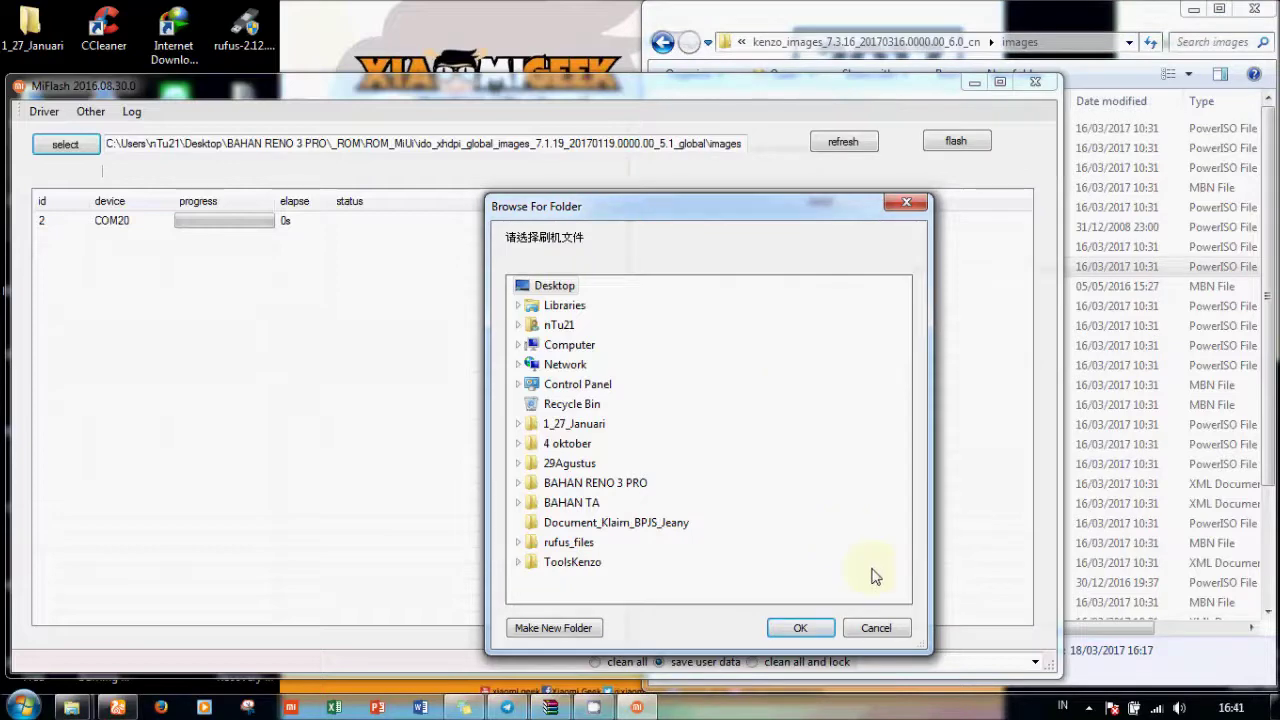
pyautogui.click(875, 626)
pyautogui.click(568, 143)
pyautogui.hotkey('ctrl', 'a')
pyautogui.hotkey('ctrl', 'v')
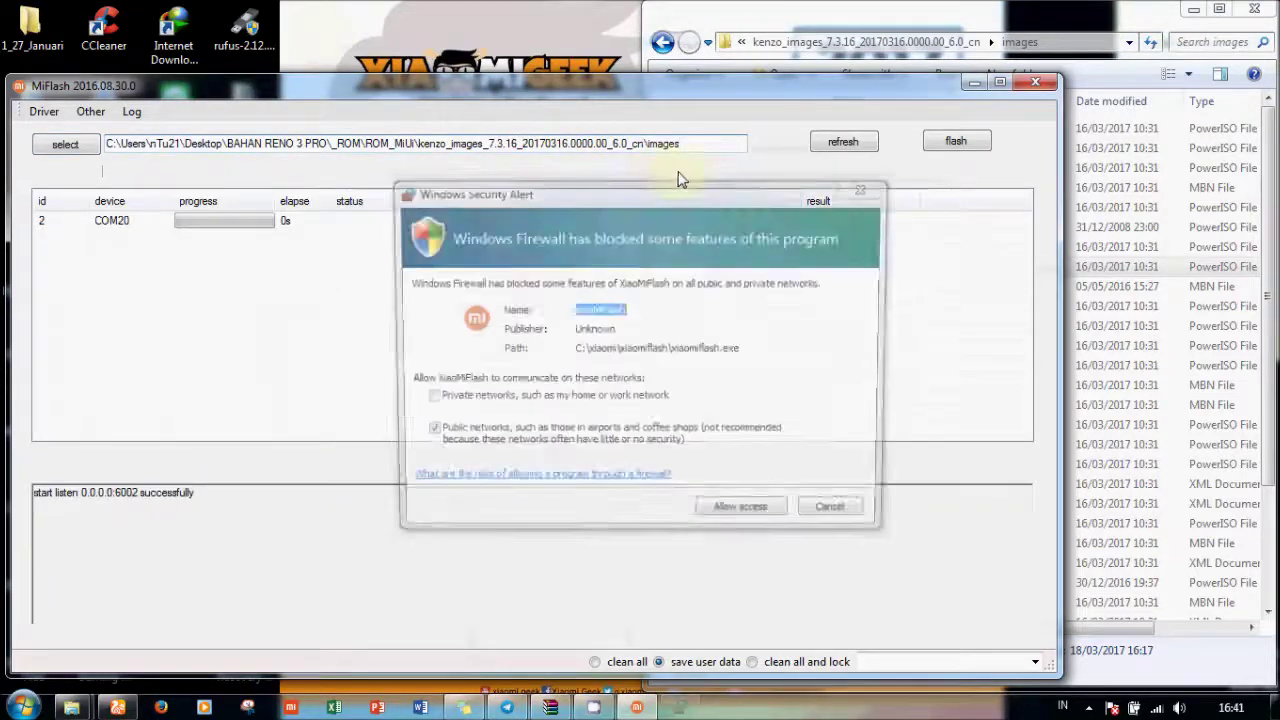
pyautogui.click(733, 518)
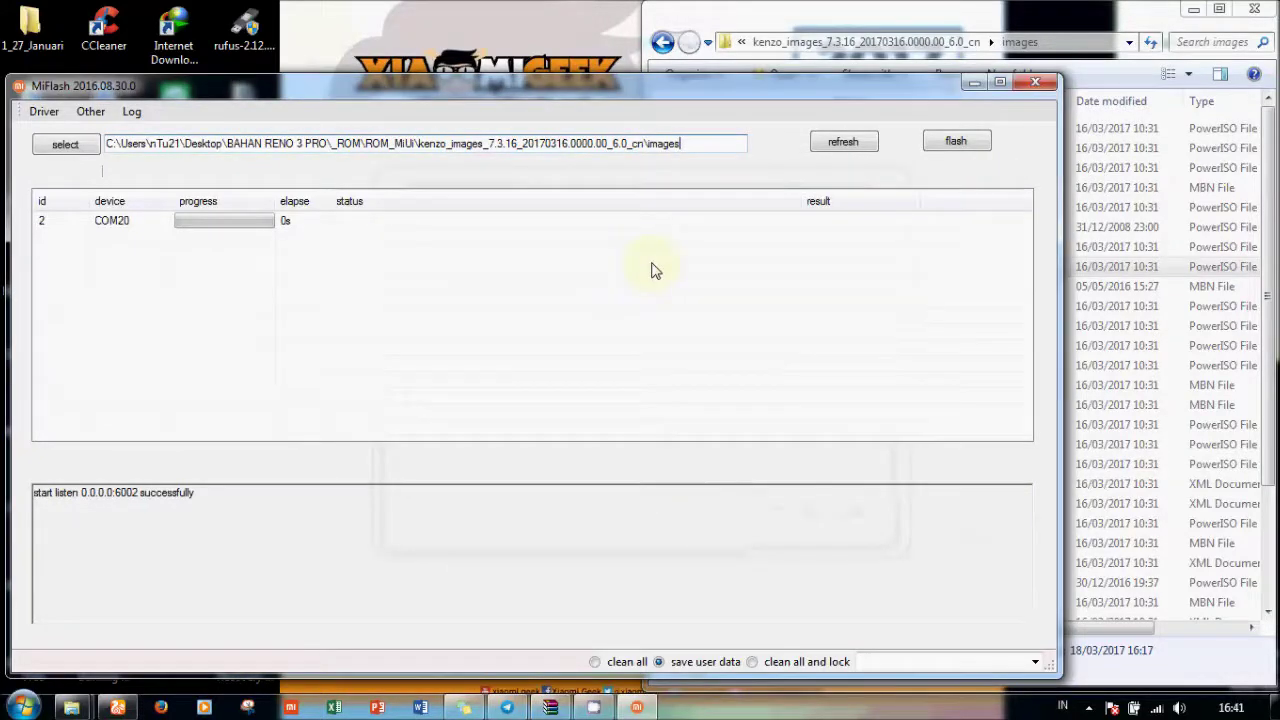
# Re-enter the kenzo images folder path in MiFlash and refresh the device list again.
pyautogui.press('BackSpace')
pyautogui.press('BackSpace')
pyautogui.press('BackSpace')
pyautogui.press('BackSpace')
pyautogui.click(822, 150)
pyautogui.hotkey('ctrl', 'a')
pyautogui.hotkey('ctrl', 'v')
pyautogui.click(832, 150)
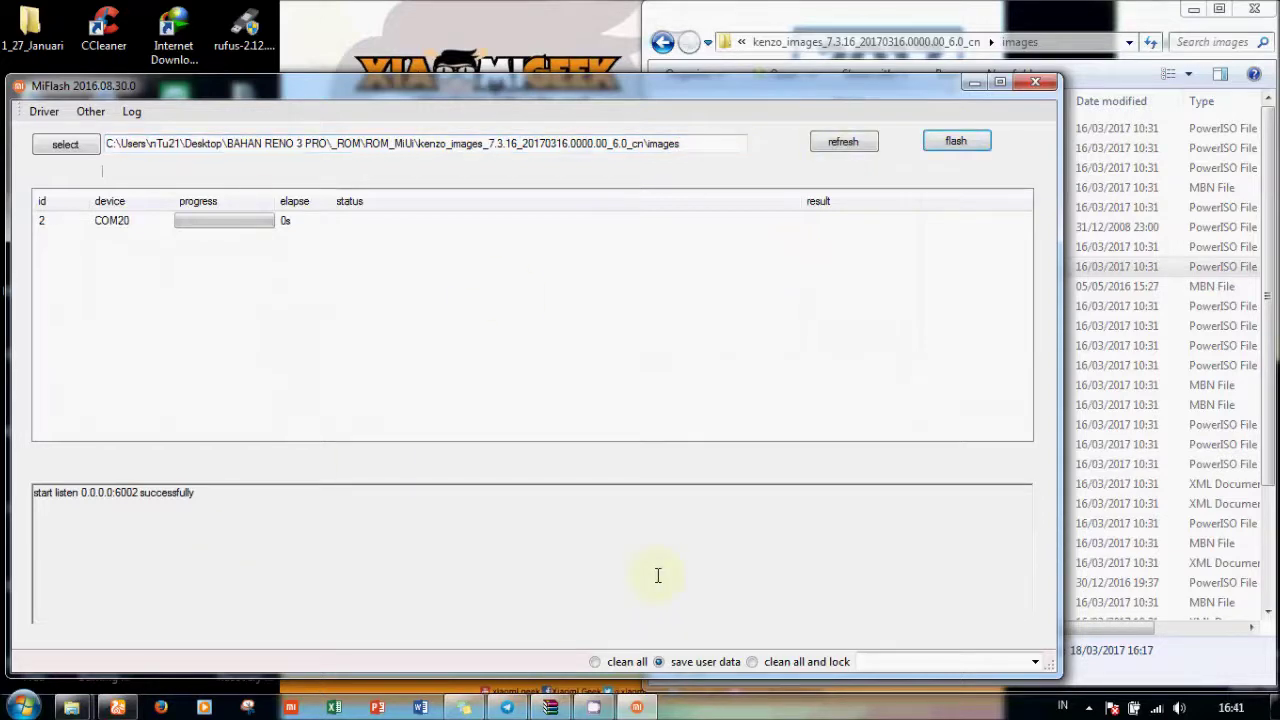
# Select the clean all option with flash_all.bat and start flashing the kenzo ROM to the detected phone.
pyautogui.click(594, 662)
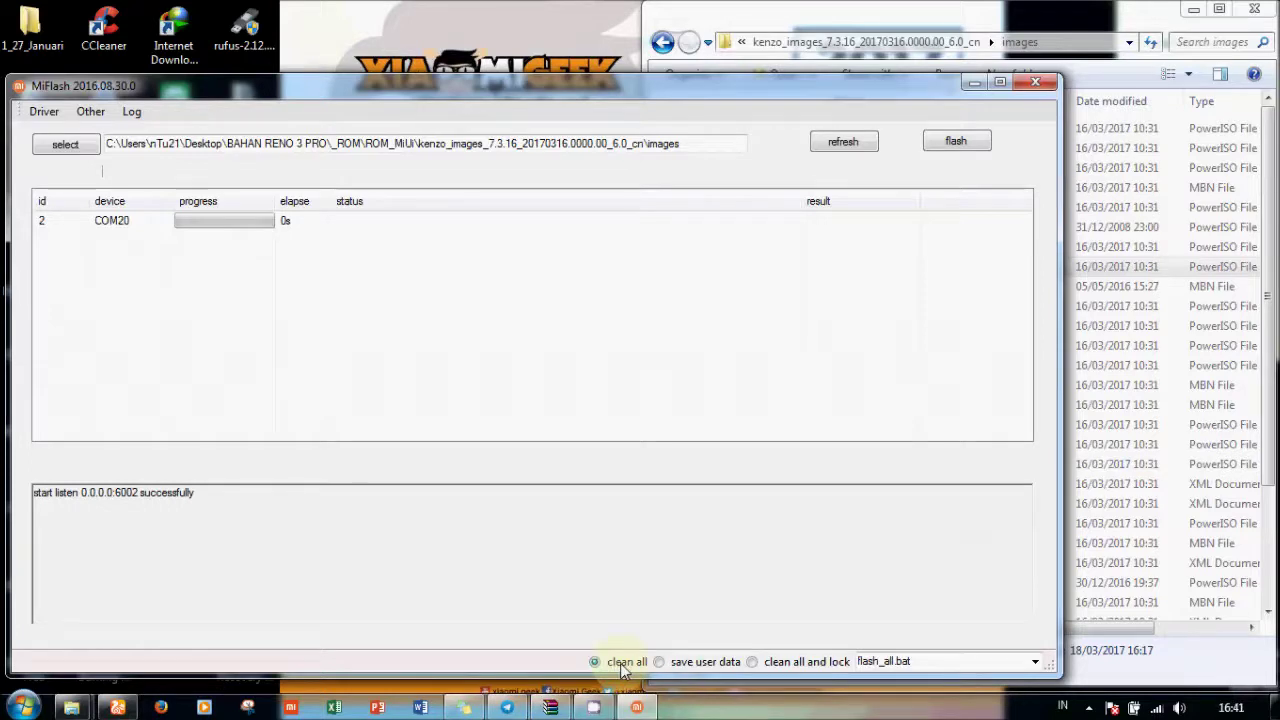
pyautogui.click(1036, 661)
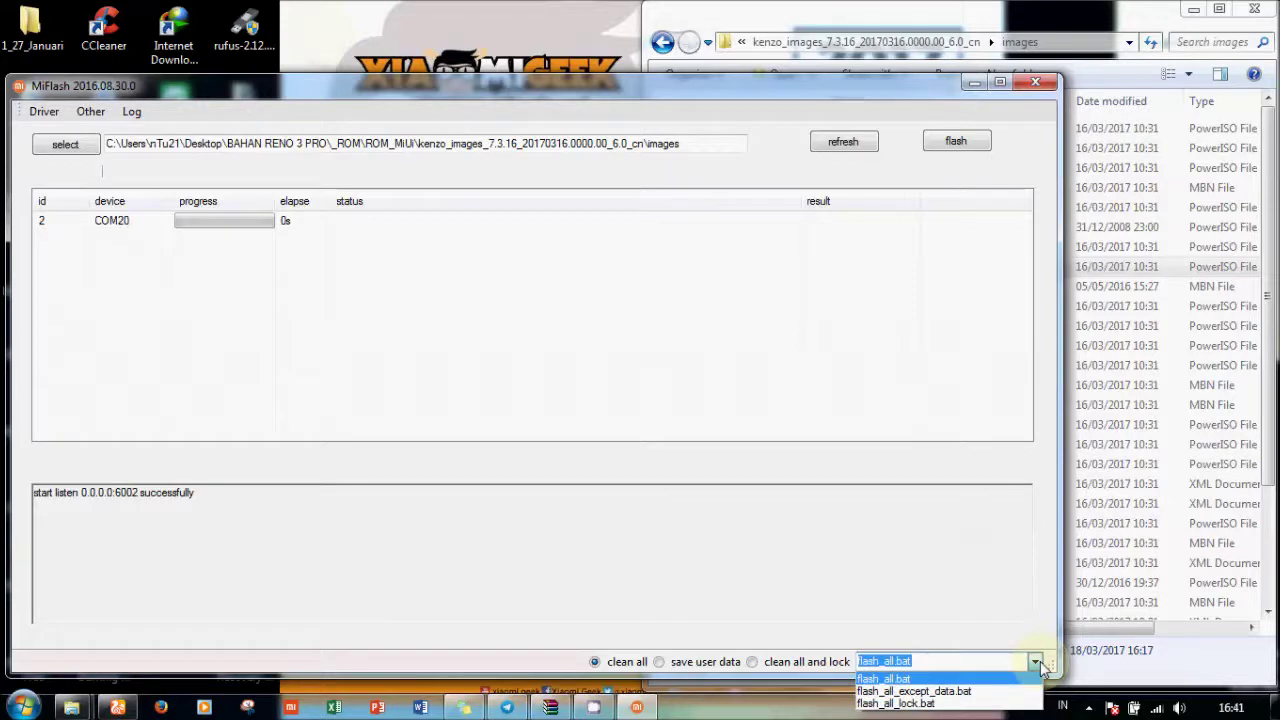
pyautogui.click(1040, 661)
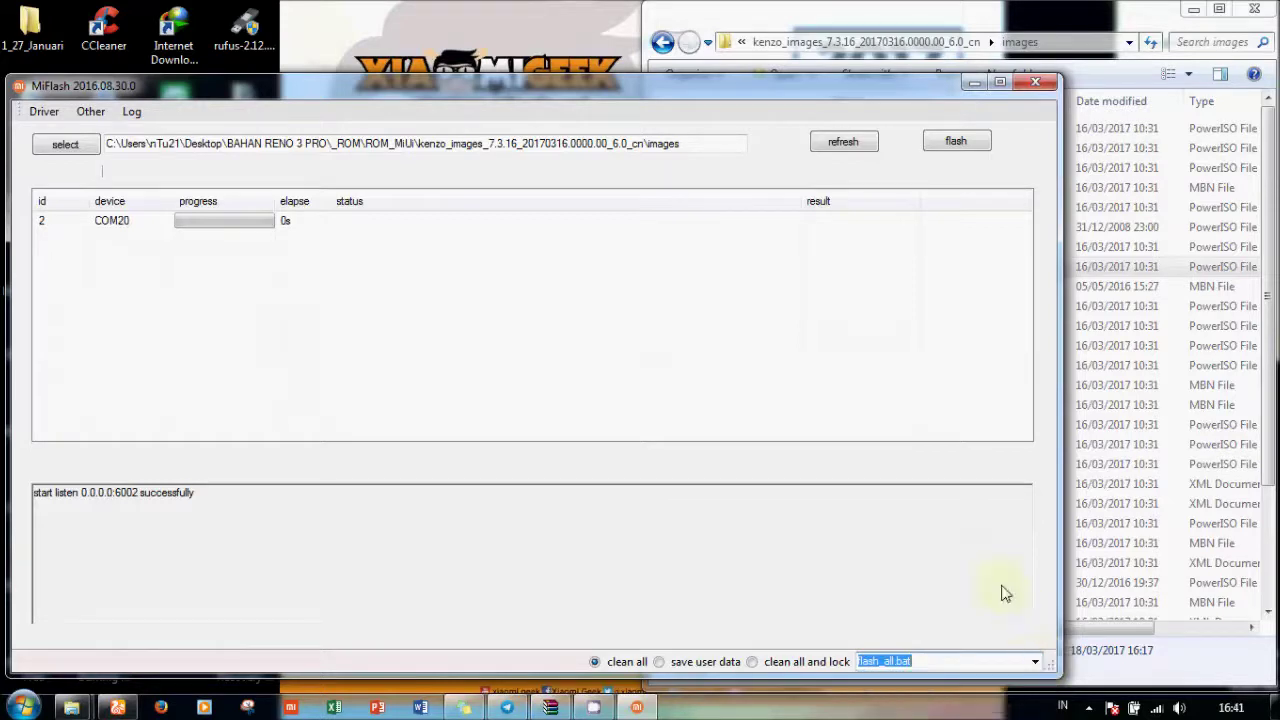
pyautogui.click(617, 670)
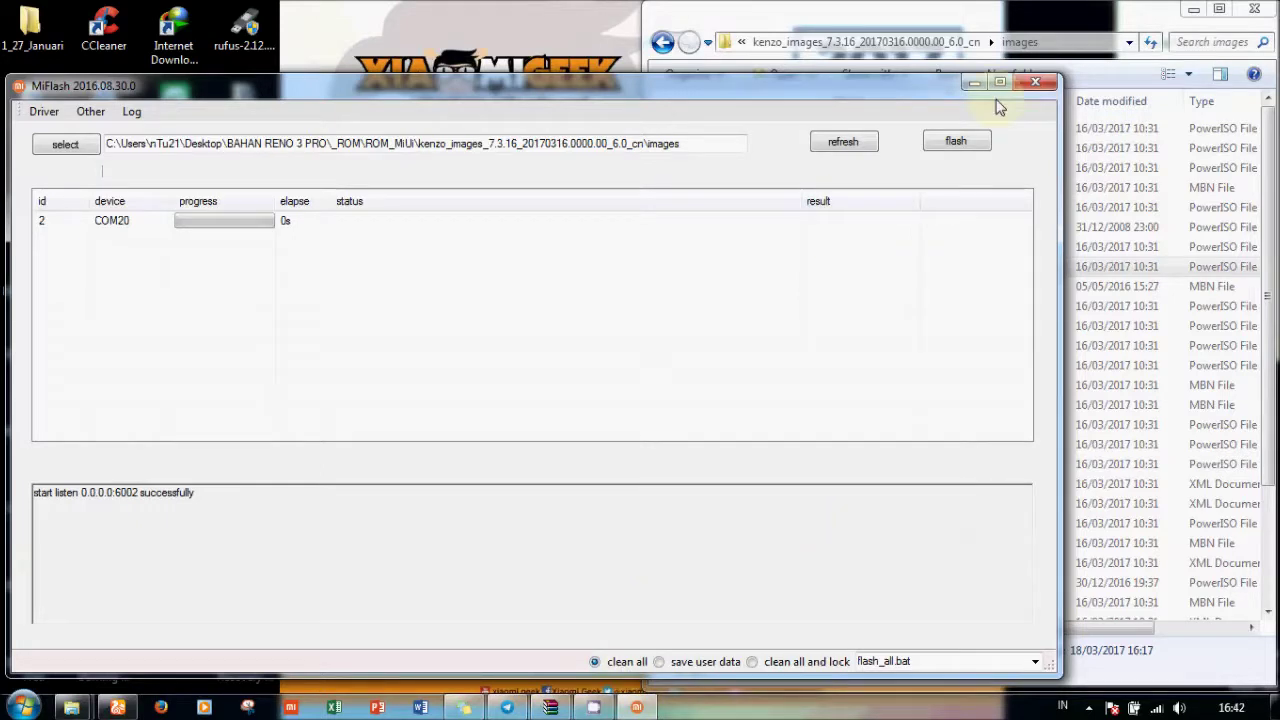
pyautogui.click(957, 142)
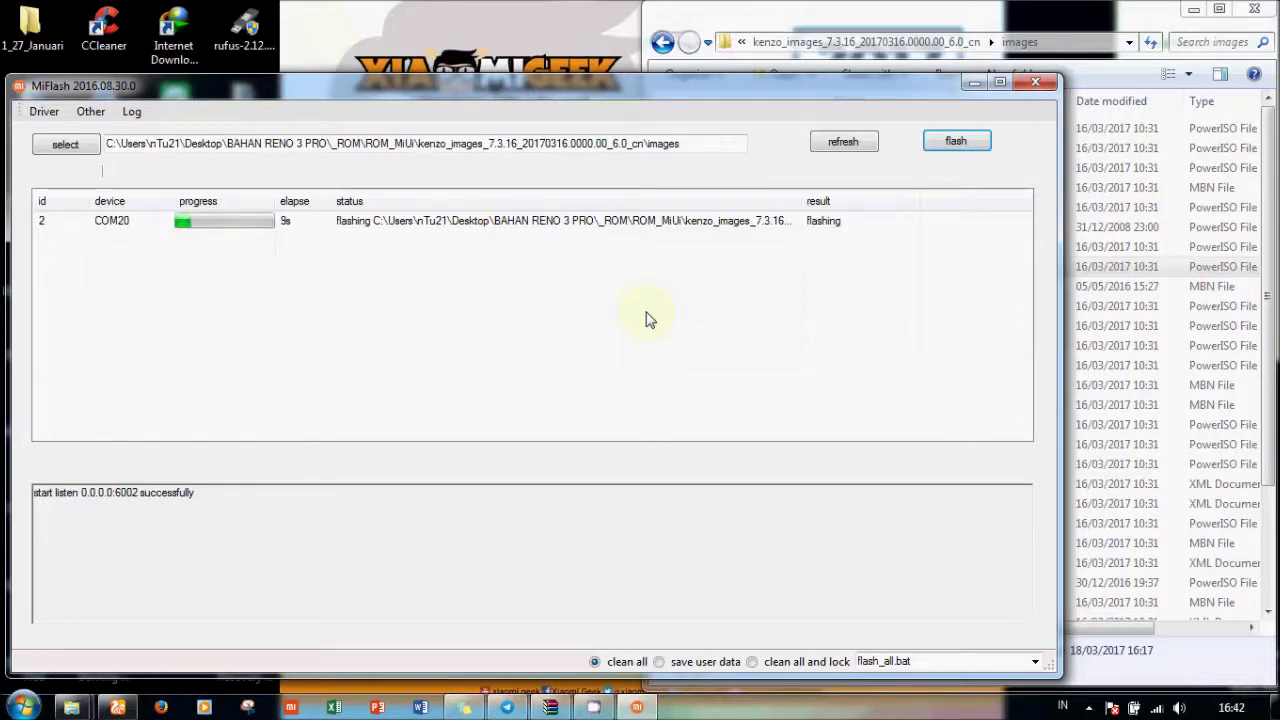
pyautogui.moveTo(600, 708)
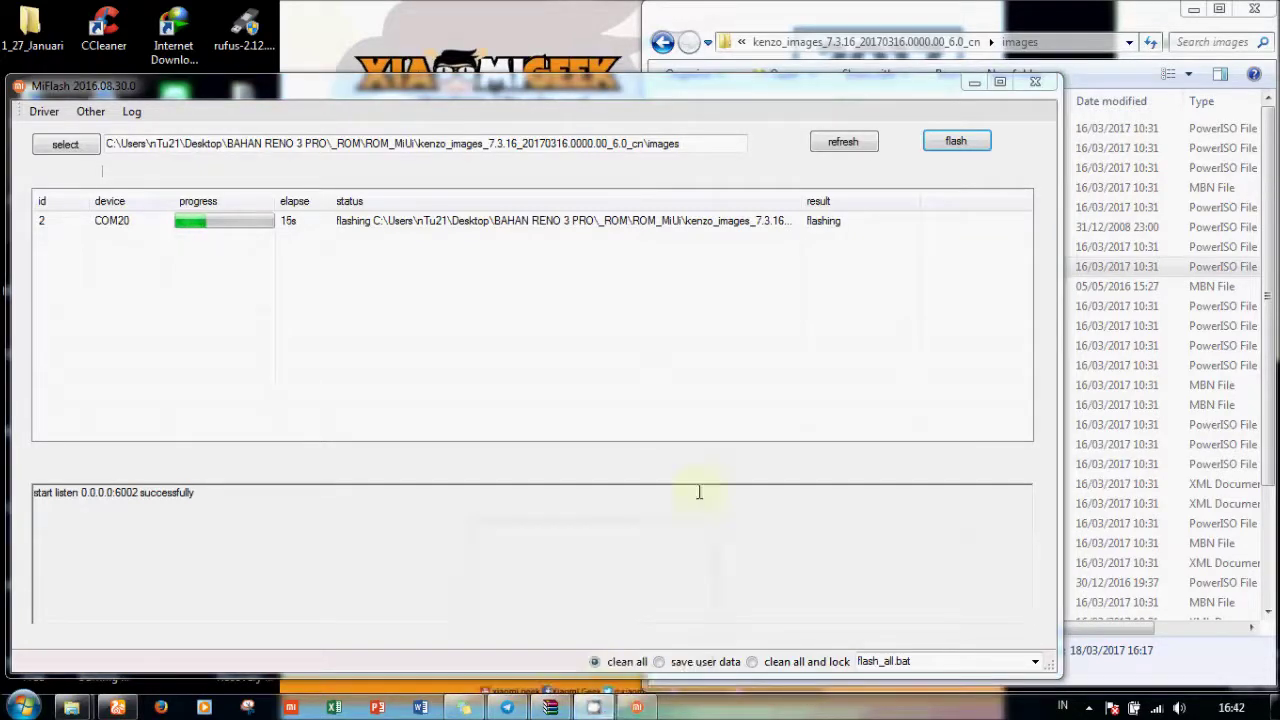
pyautogui.click(1089, 707)
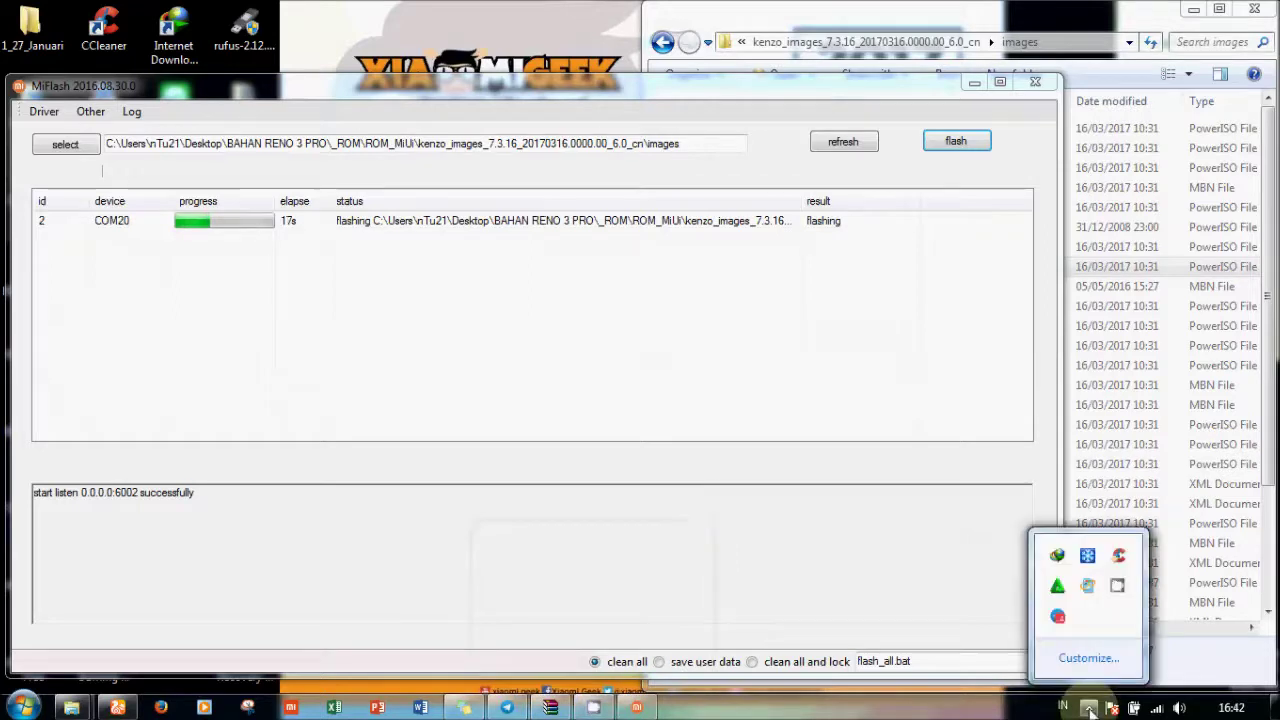
pyautogui.rightClick(1120, 586)
pyautogui.click(1120, 634)
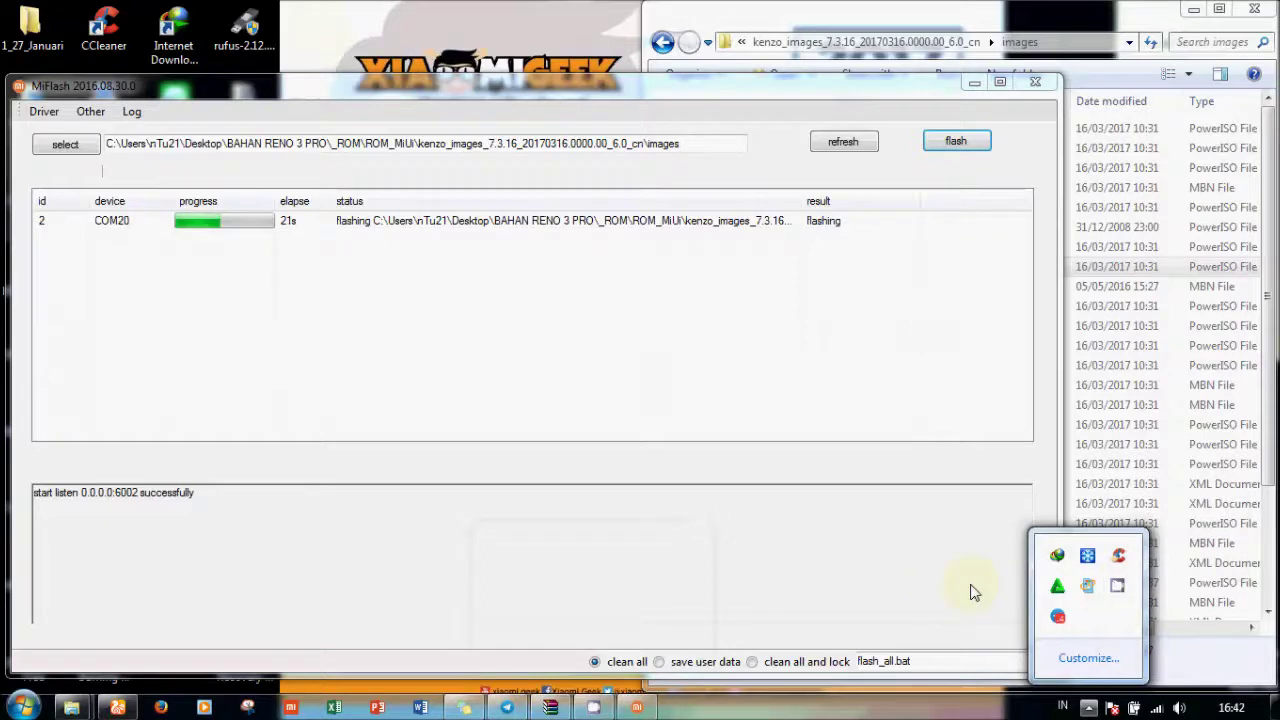
pyautogui.click(588, 390)
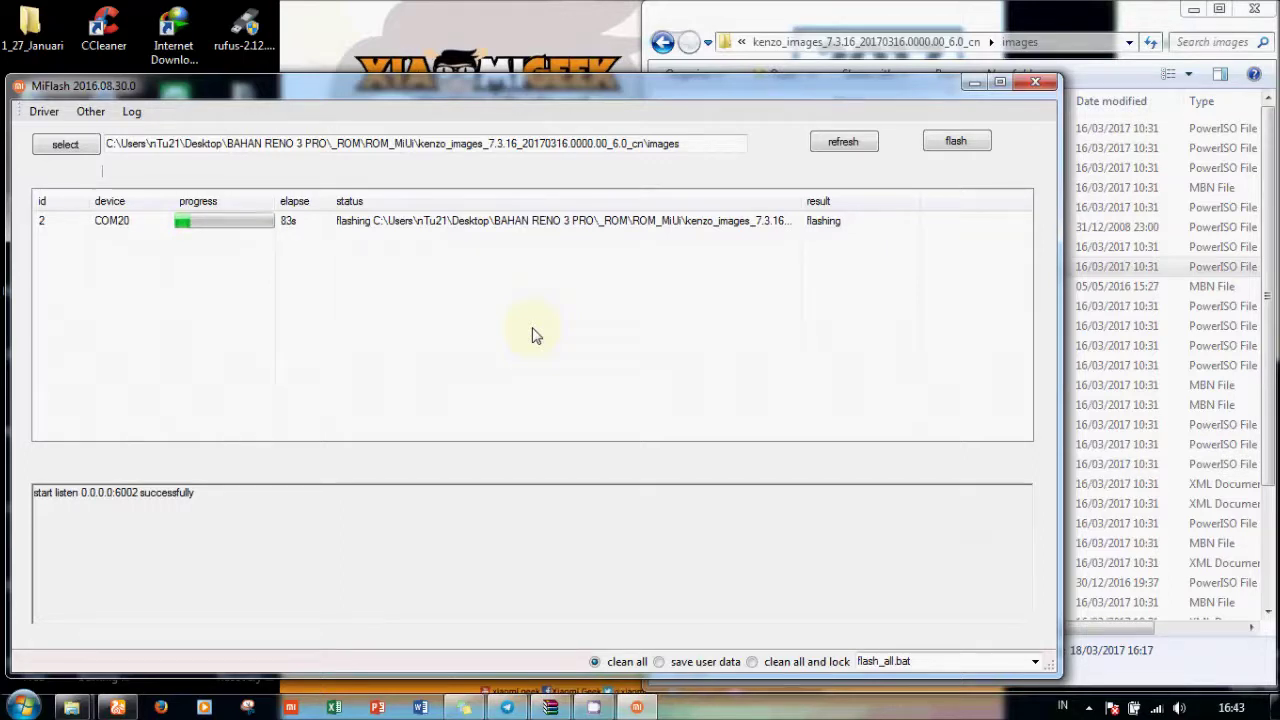
# Bring up the XiaoMiFlash folder window and browse to the ToolsKenzo folder on the Desktop.
pyautogui.moveTo(127, 680)
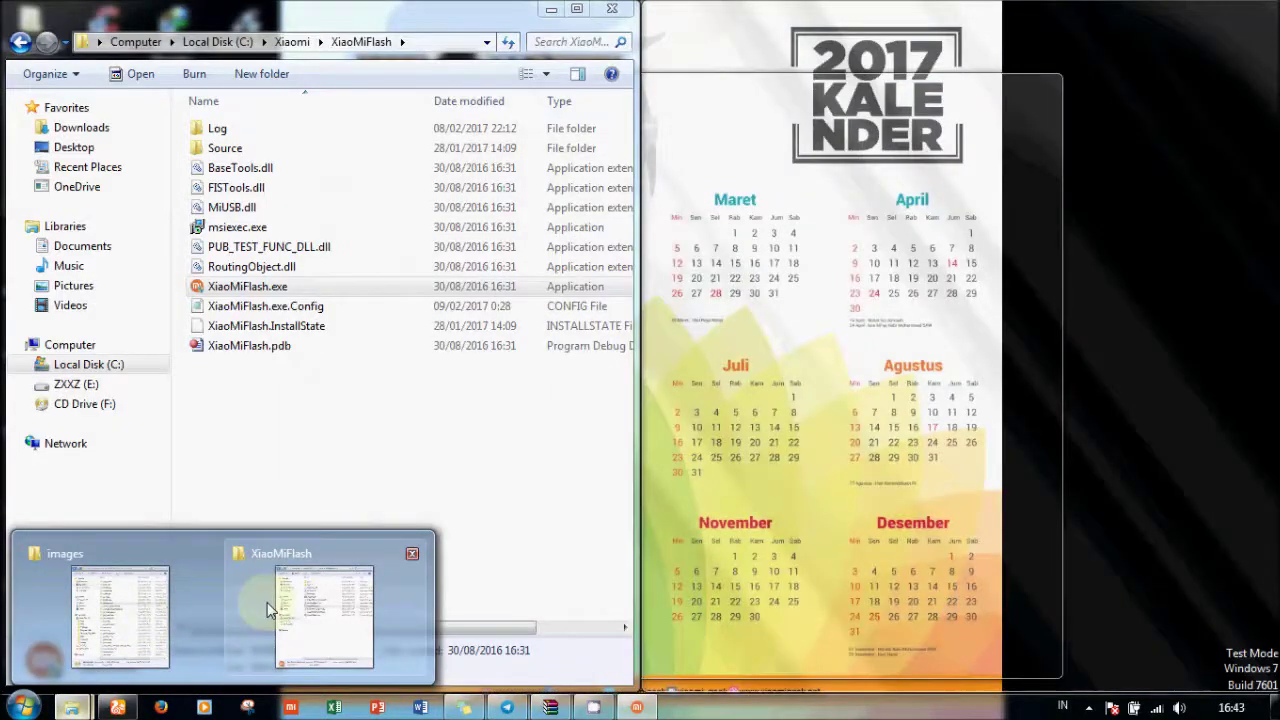
pyautogui.click(275, 610)
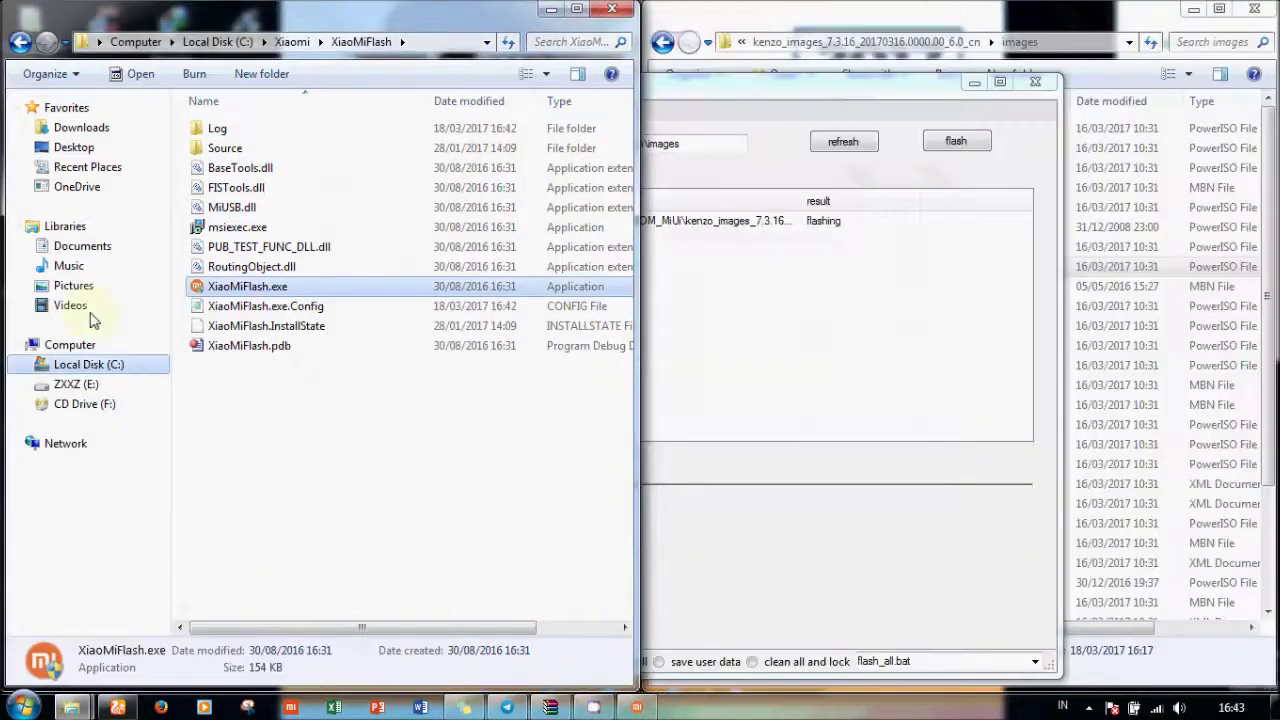
pyautogui.click(70, 152)
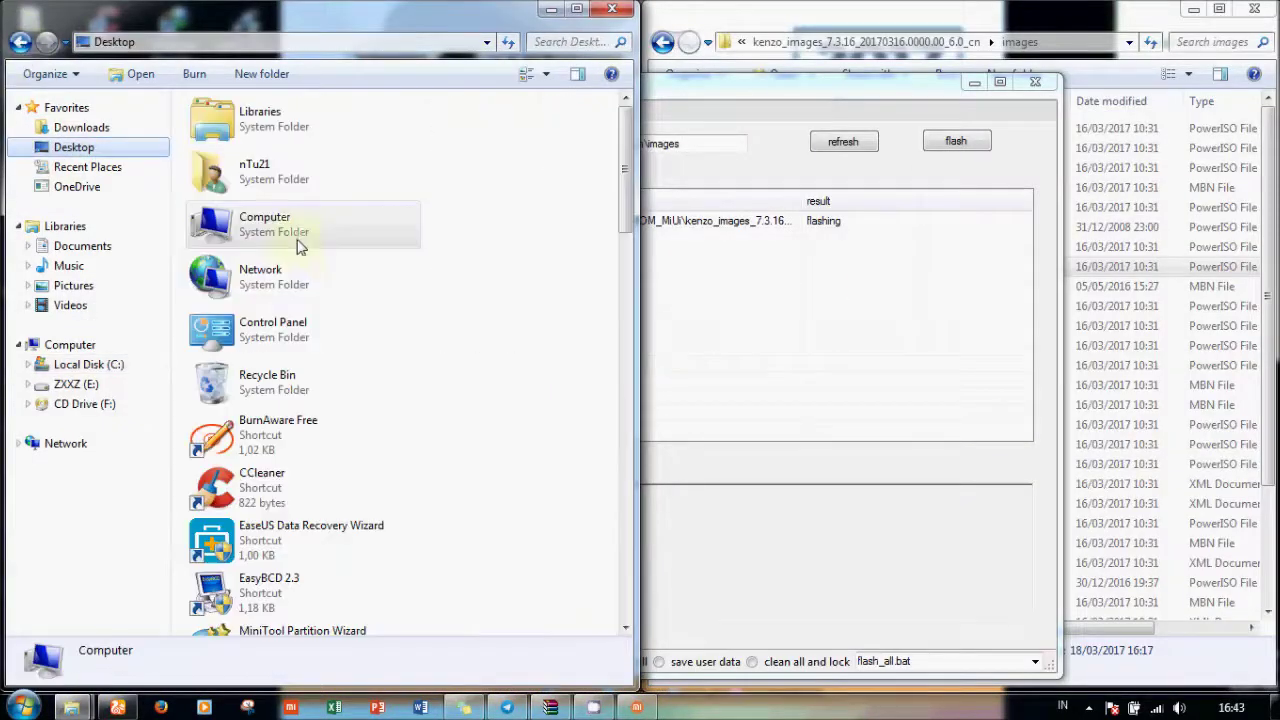
pyautogui.scroll(-10, 460, 328)
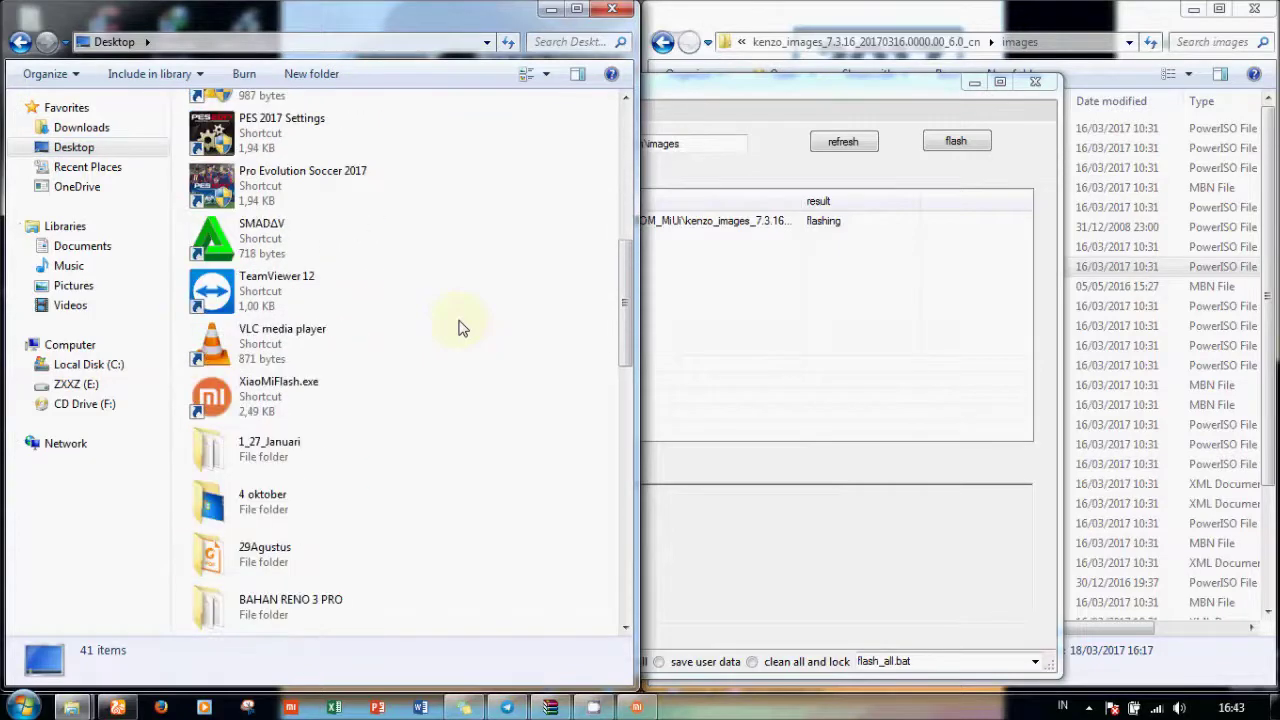
pyautogui.scroll(-1, 460, 328)
pyautogui.scroll(-1, 337, 500)
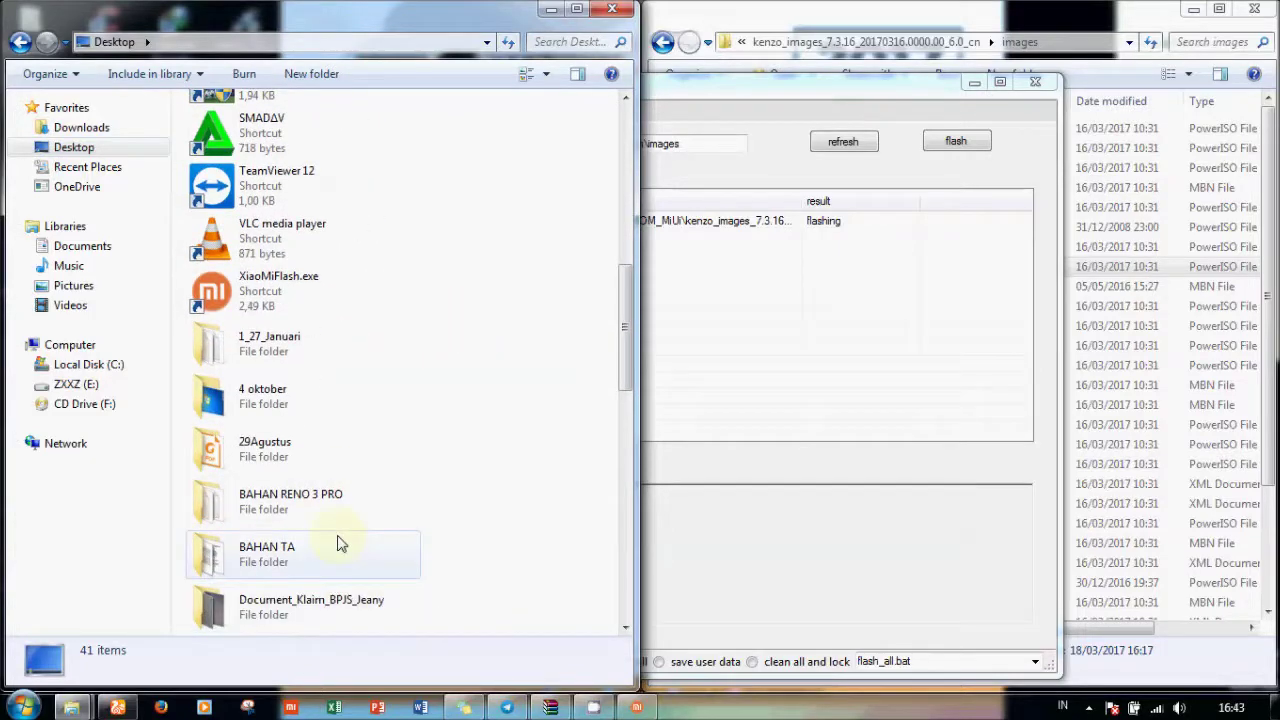
pyautogui.scroll(-3, 343, 543)
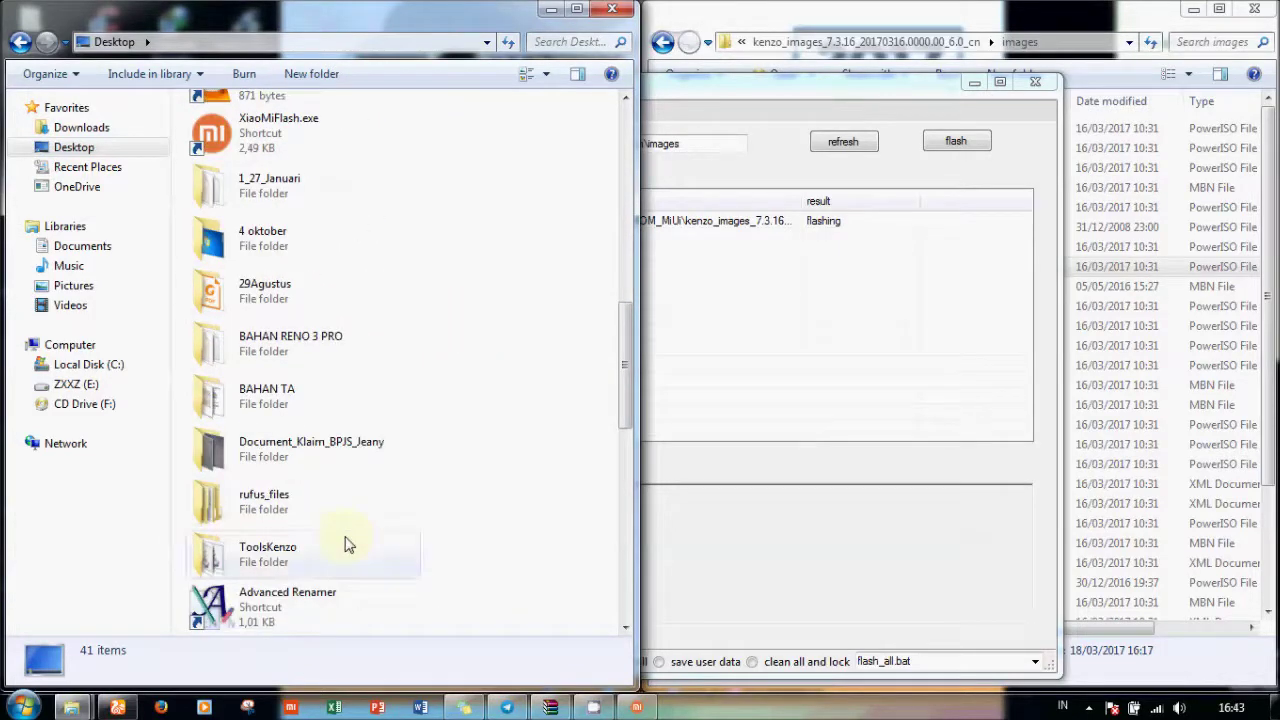
pyautogui.doubleClick(293, 556)
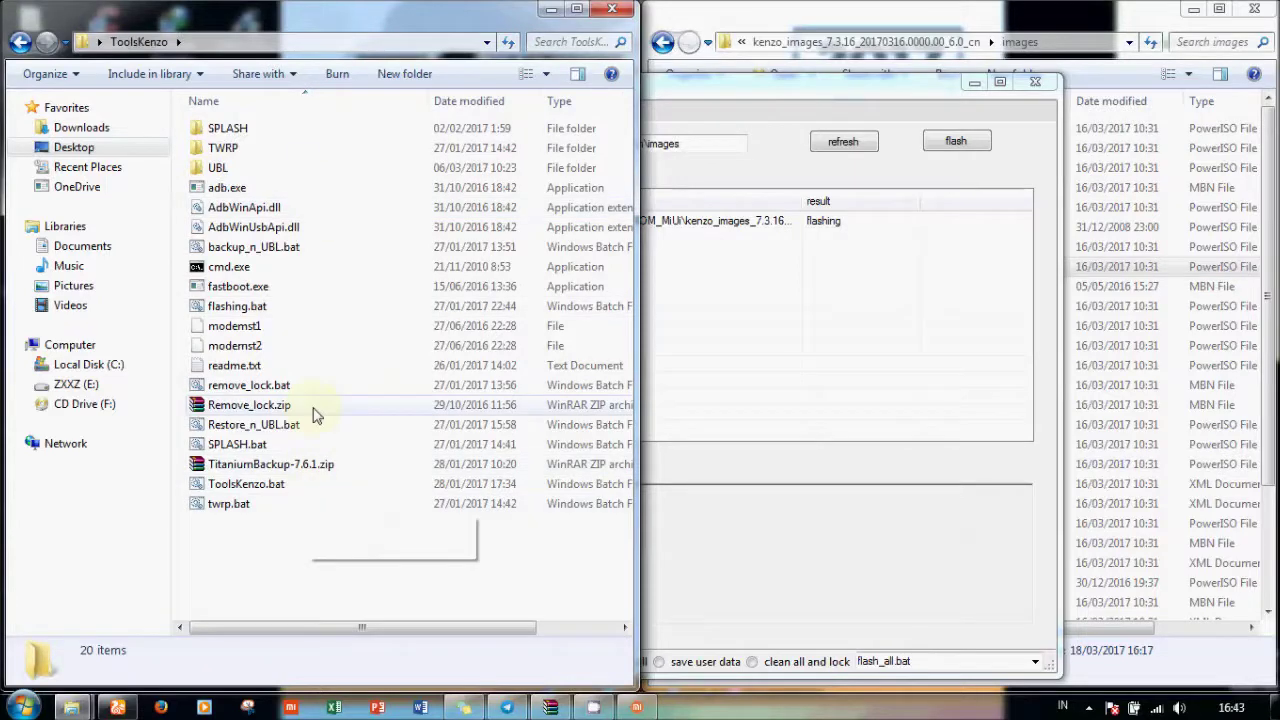
# Run ToolsKenzo.bat, close its readme.txt changelog, and move the console window off the file list.
pyautogui.doubleClick(249, 503)
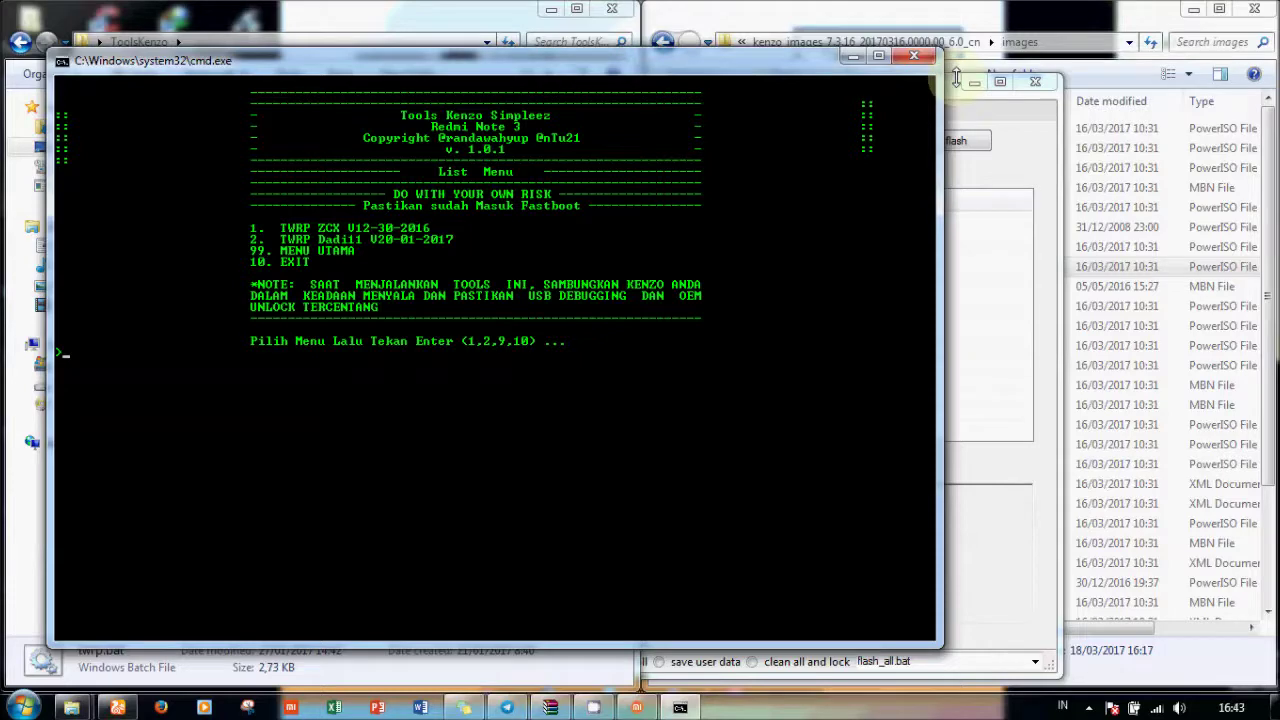
pyautogui.click(913, 55)
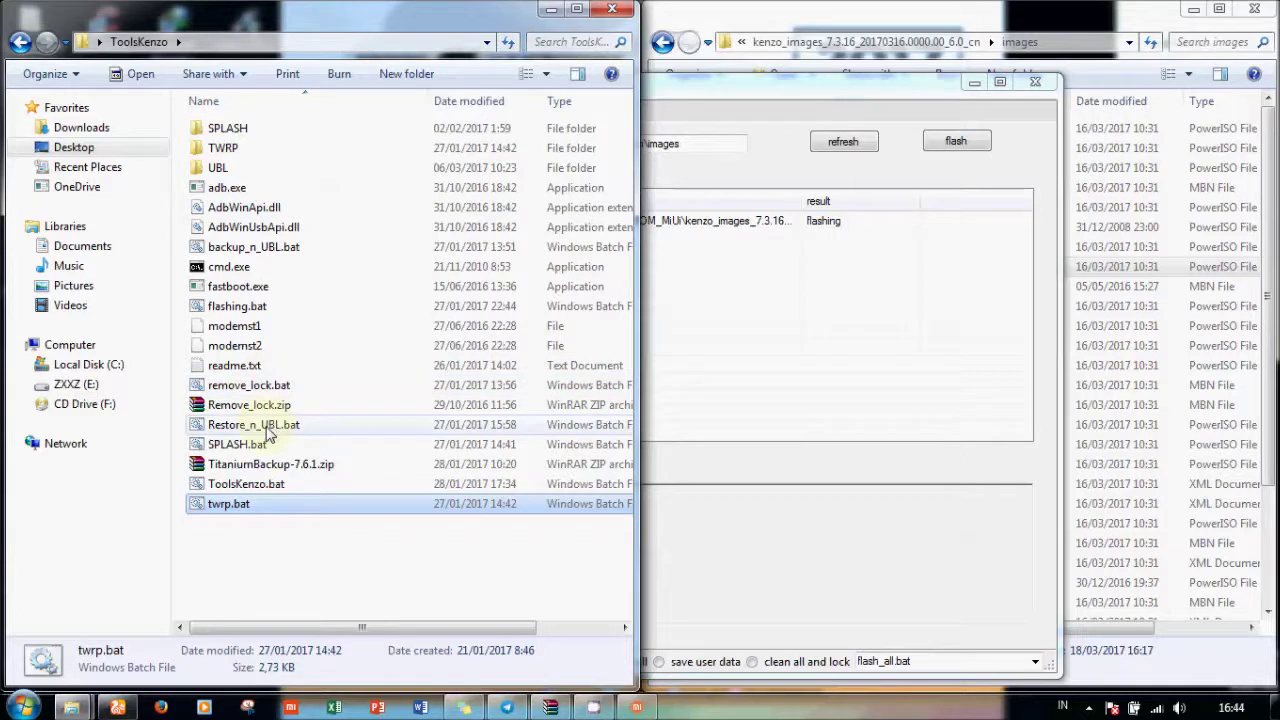
pyautogui.doubleClick(280, 485)
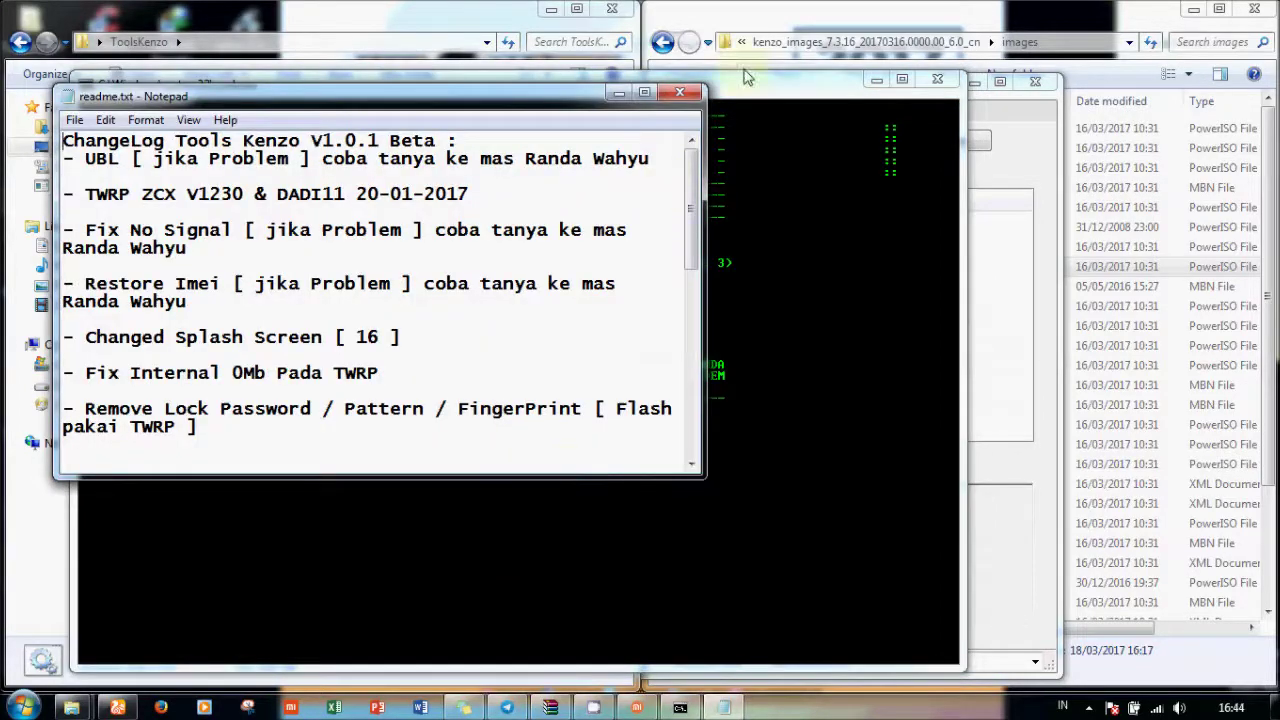
pyautogui.click(686, 92)
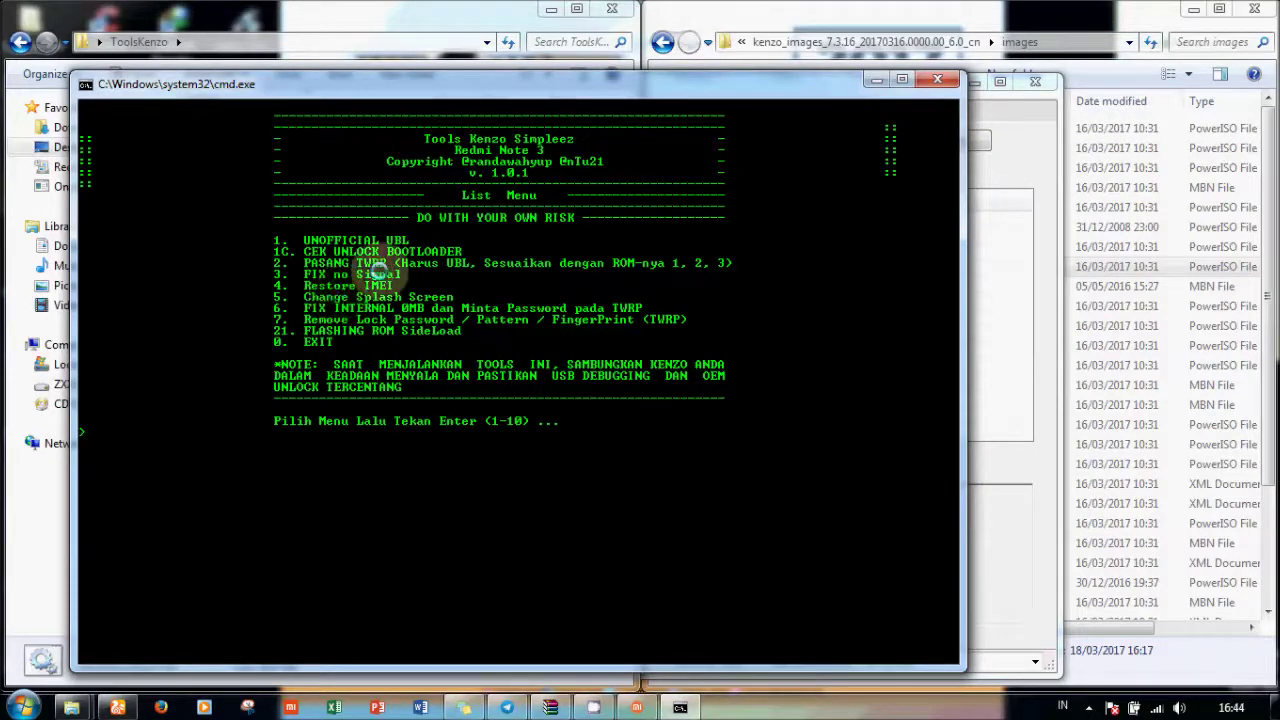
pyautogui.moveTo(658, 98); pyautogui.dragTo(856, 55)
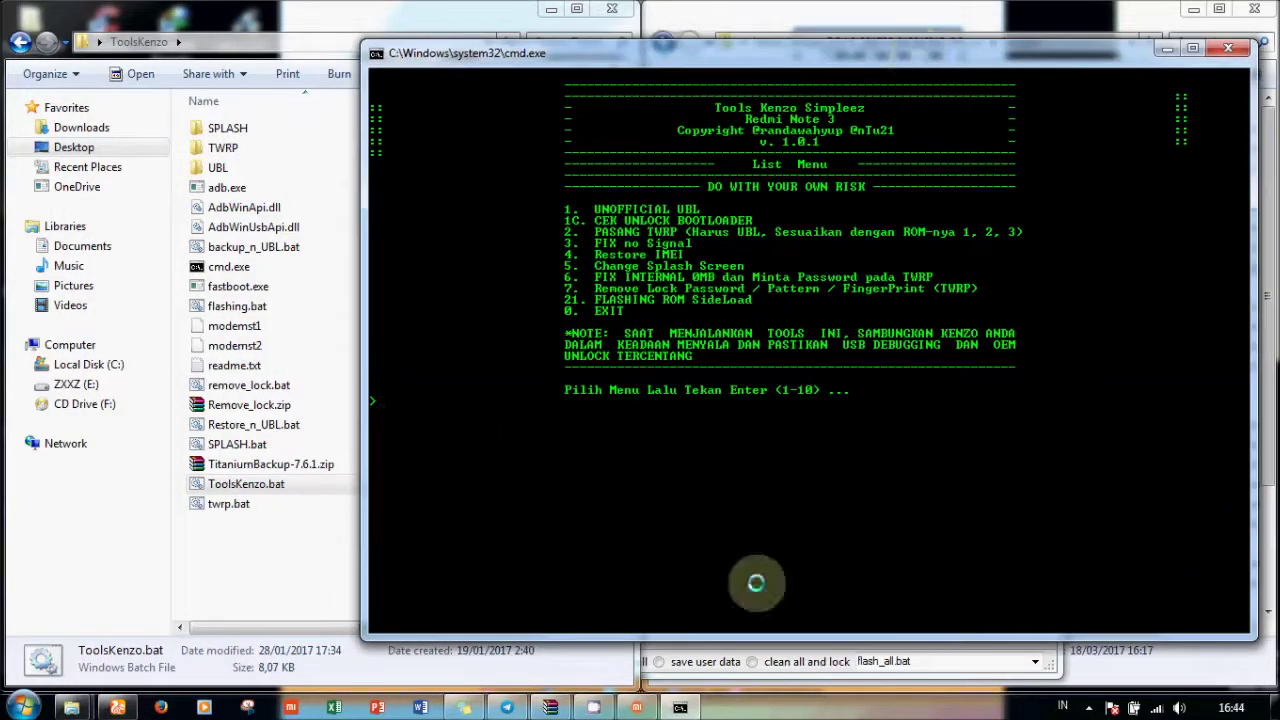
# Bring MiFlash to the front to check the flashing progress, and open Calculator below the device row.
pyautogui.click(637, 707)
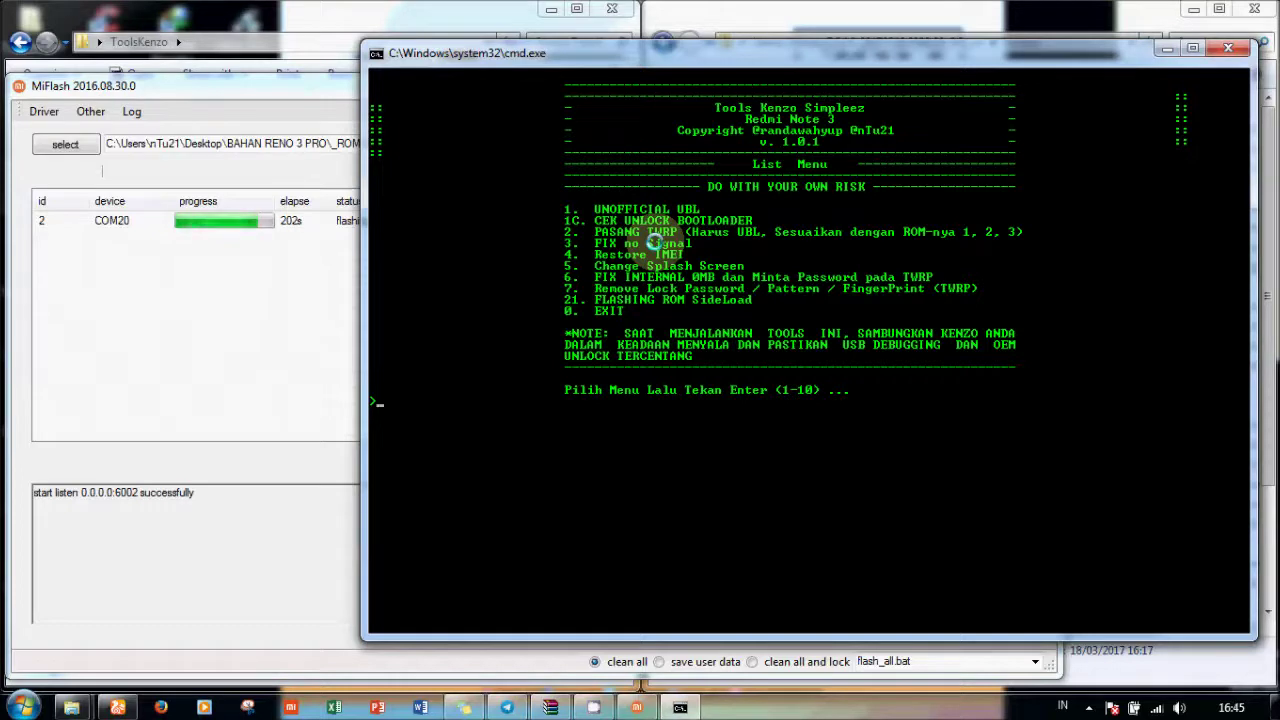
pyautogui.click(300, 108)
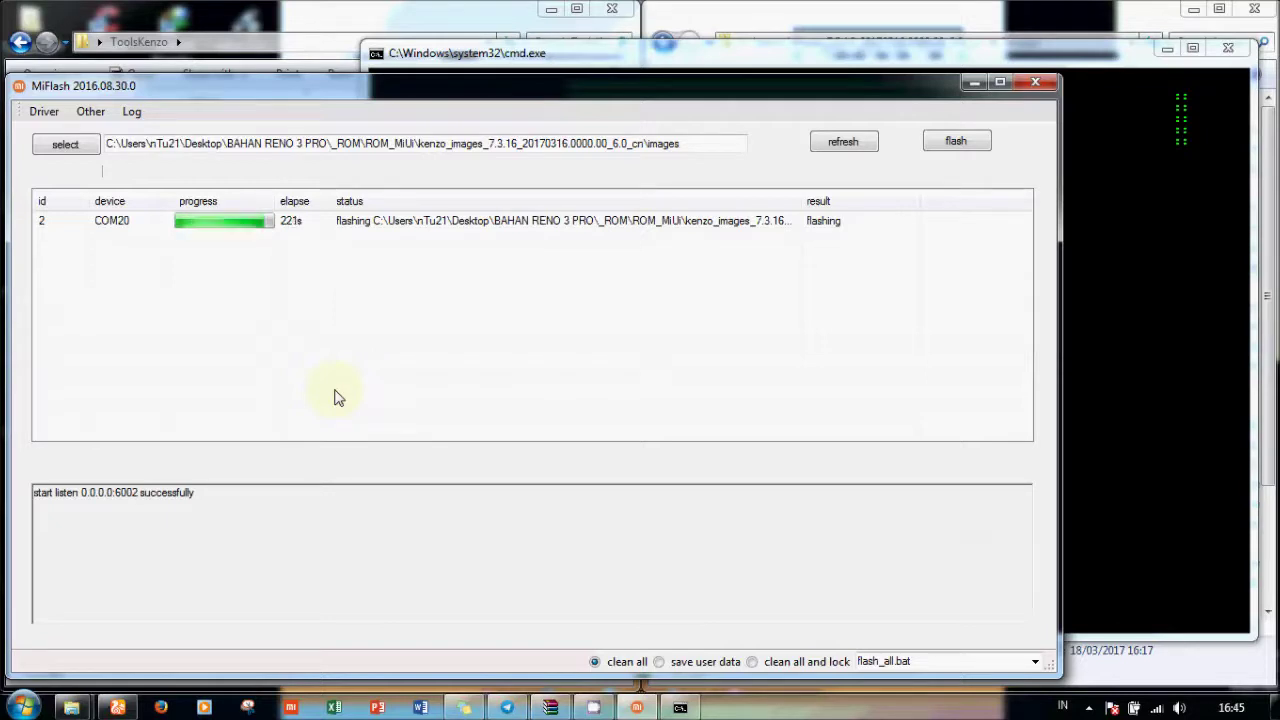
pyautogui.press('super')
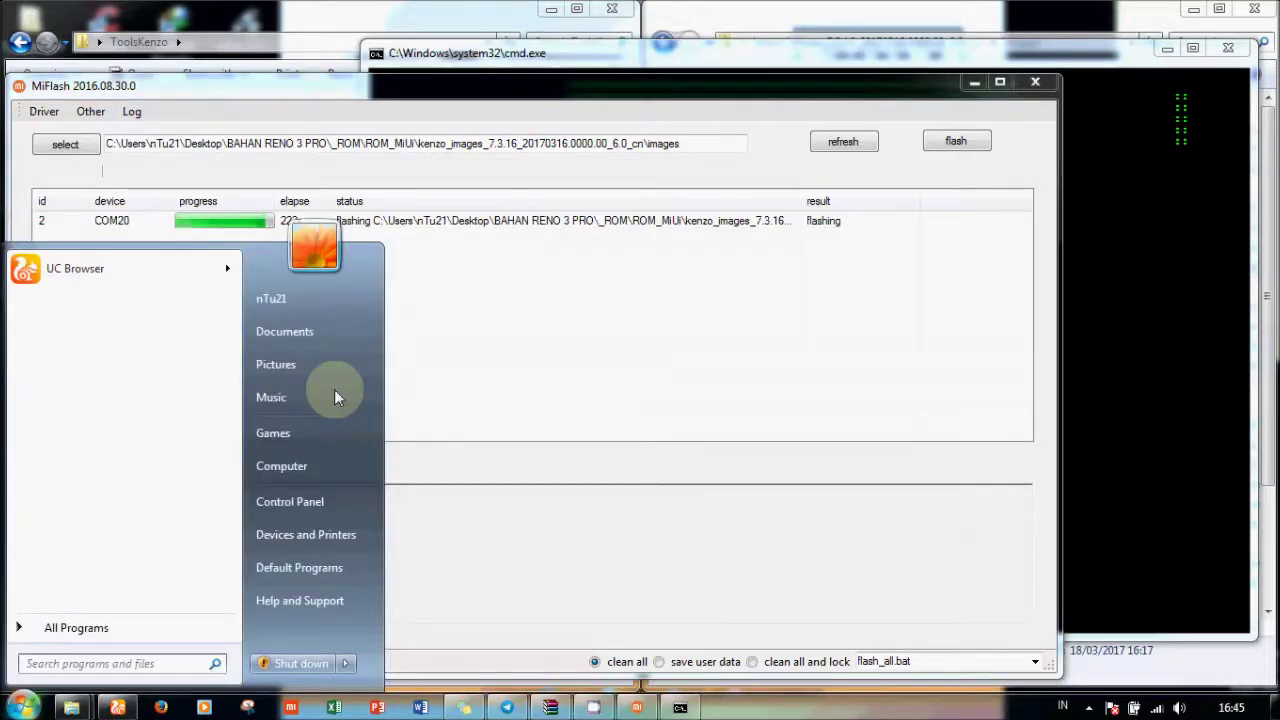
pyautogui.write('cal')
pyautogui.press('Return')
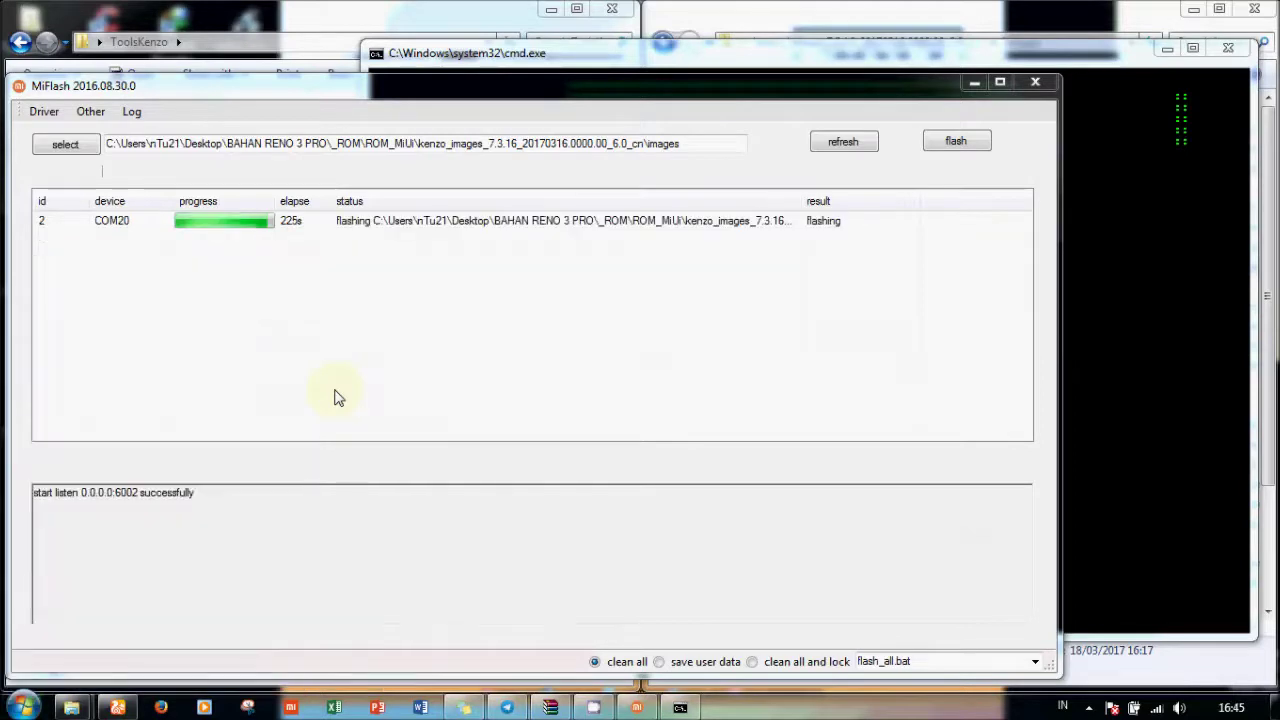
pyautogui.moveTo(545, 210); pyautogui.dragTo(633, 187)
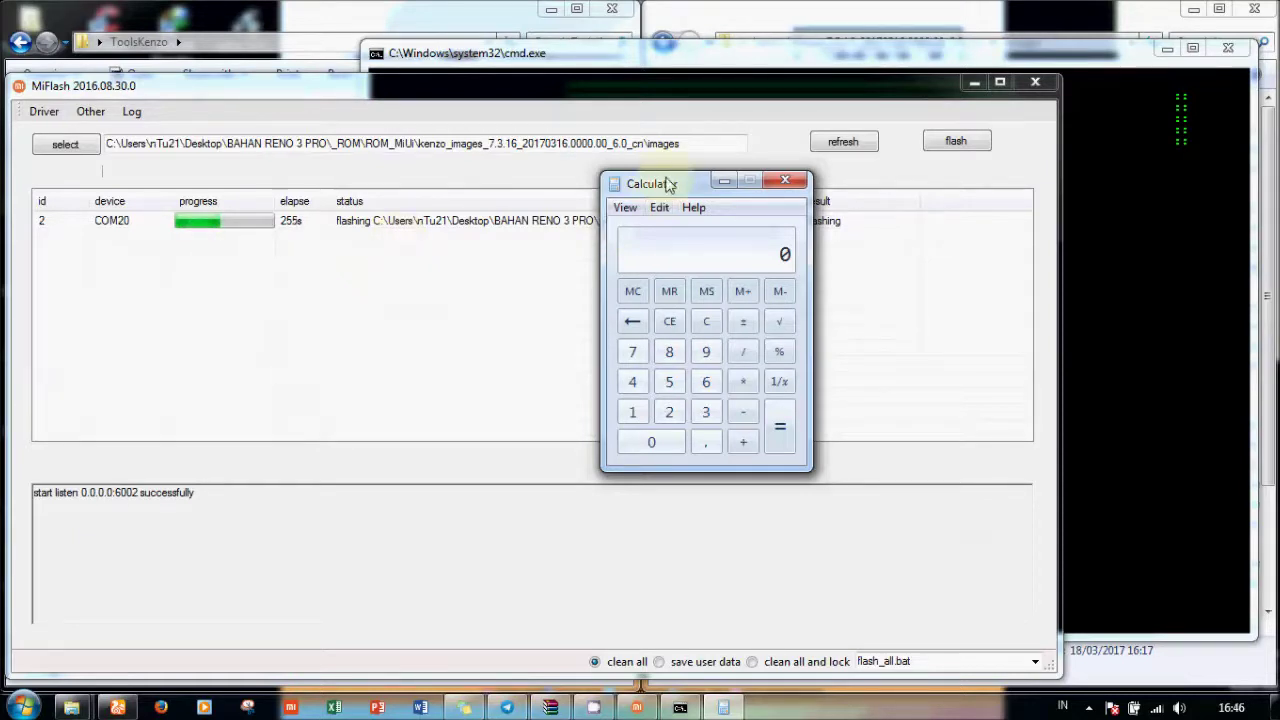
pyautogui.moveTo(650, 186); pyautogui.dragTo(514, 294)
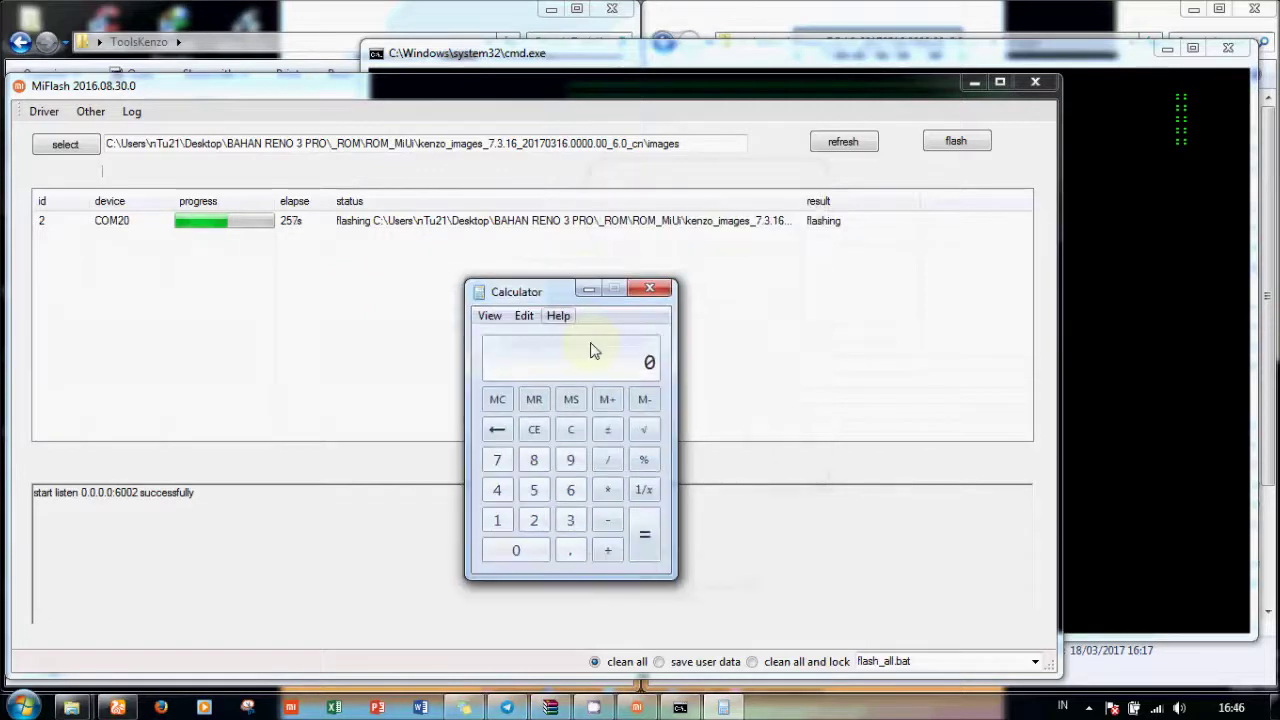
# Calculate 272 / 60 to convert the flashing time to minutes, and close Calculator.
pyautogui.click(534, 520)
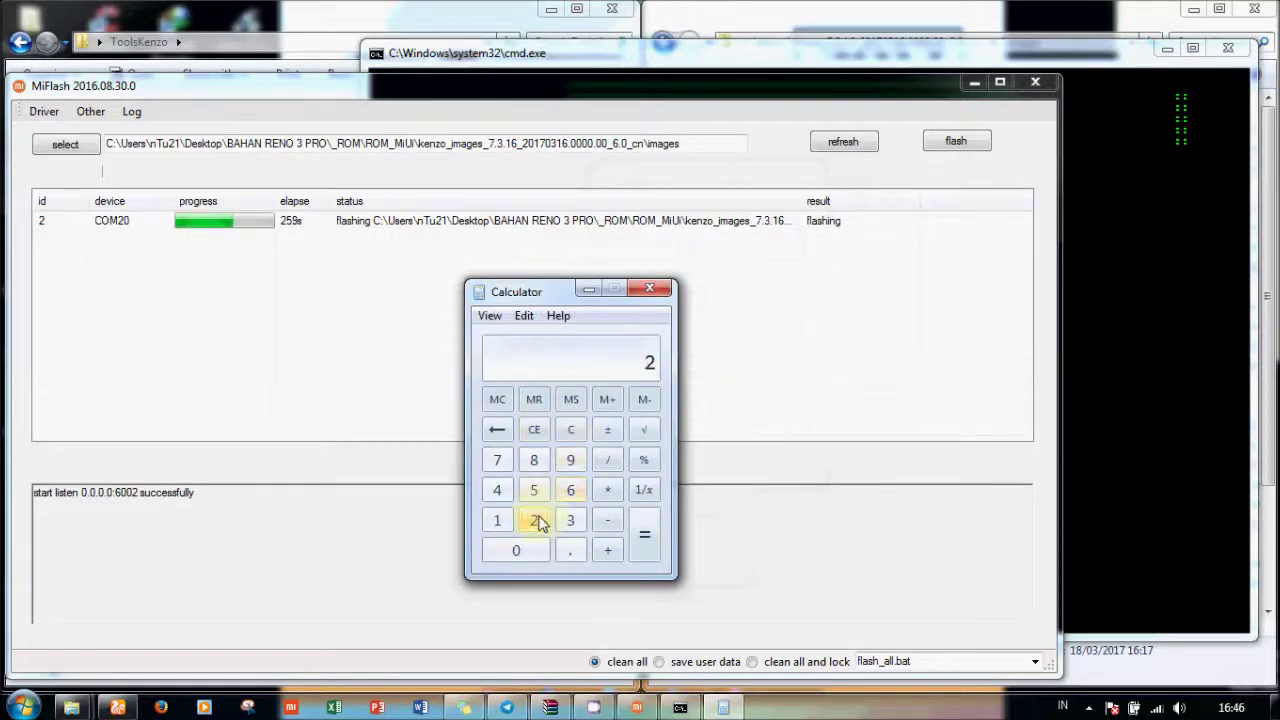
pyautogui.click(605, 493)
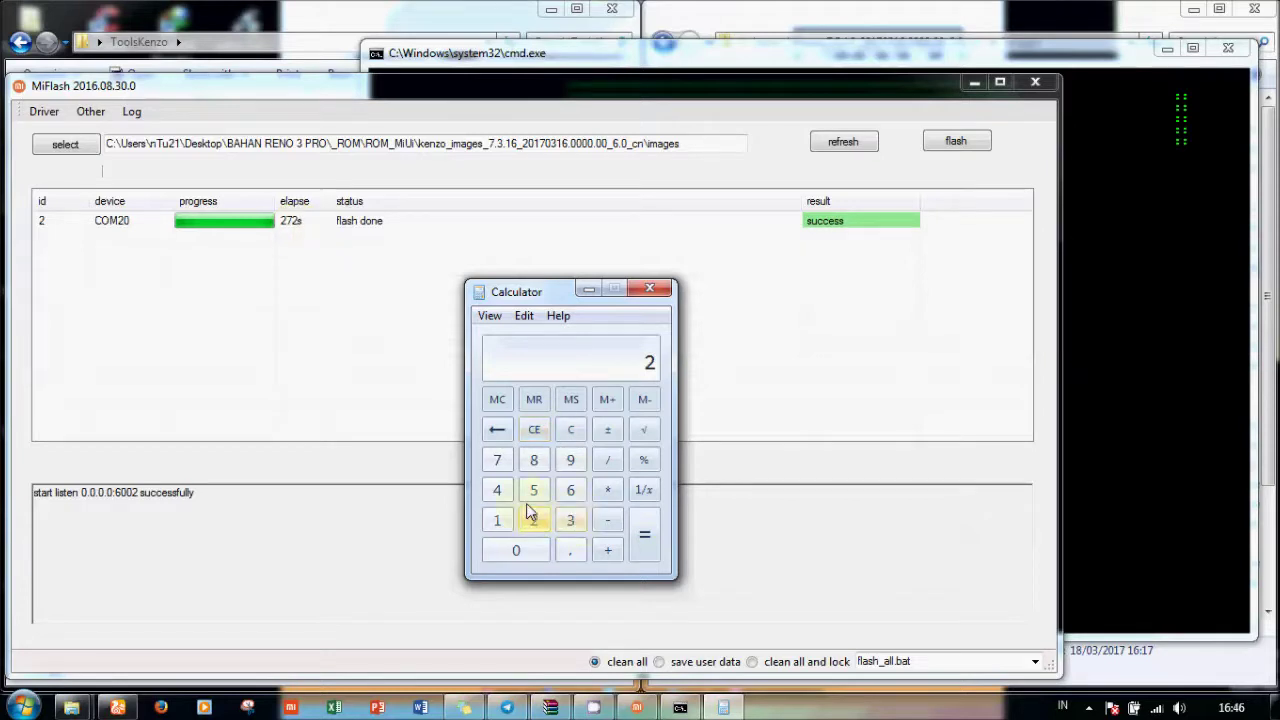
pyautogui.click(501, 465)
pyautogui.click(536, 520)
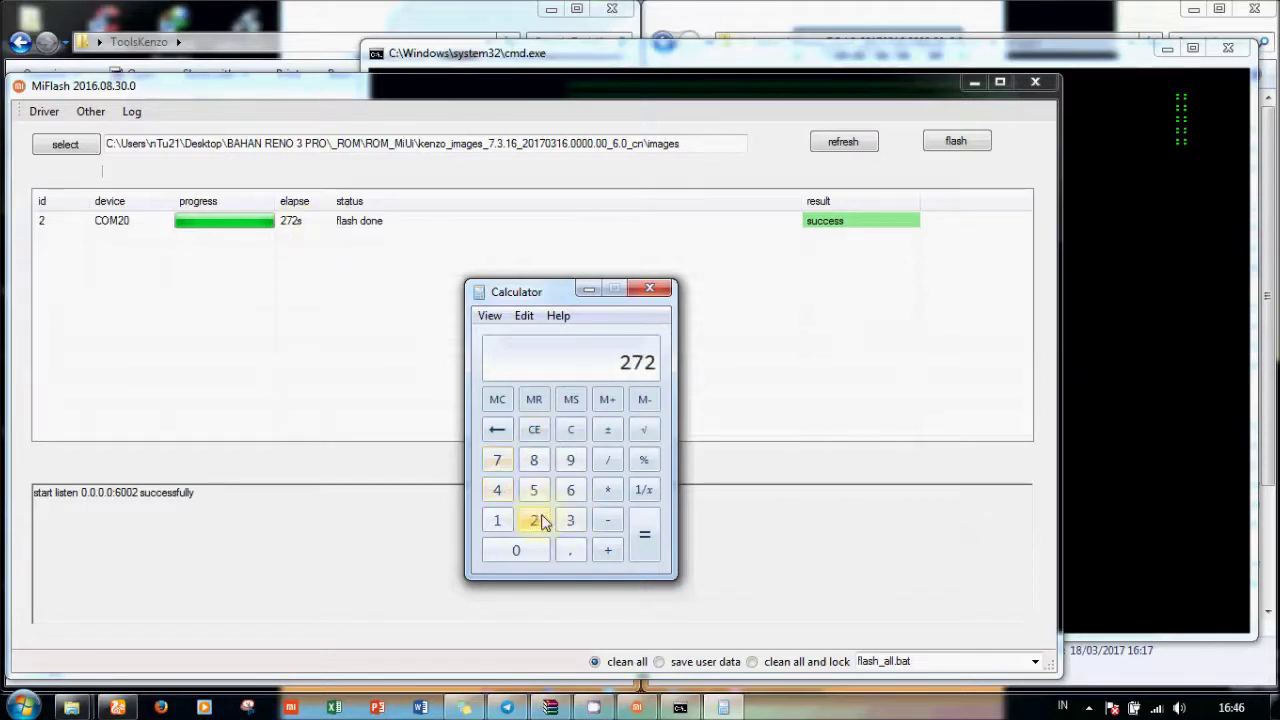
pyautogui.click(607, 460)
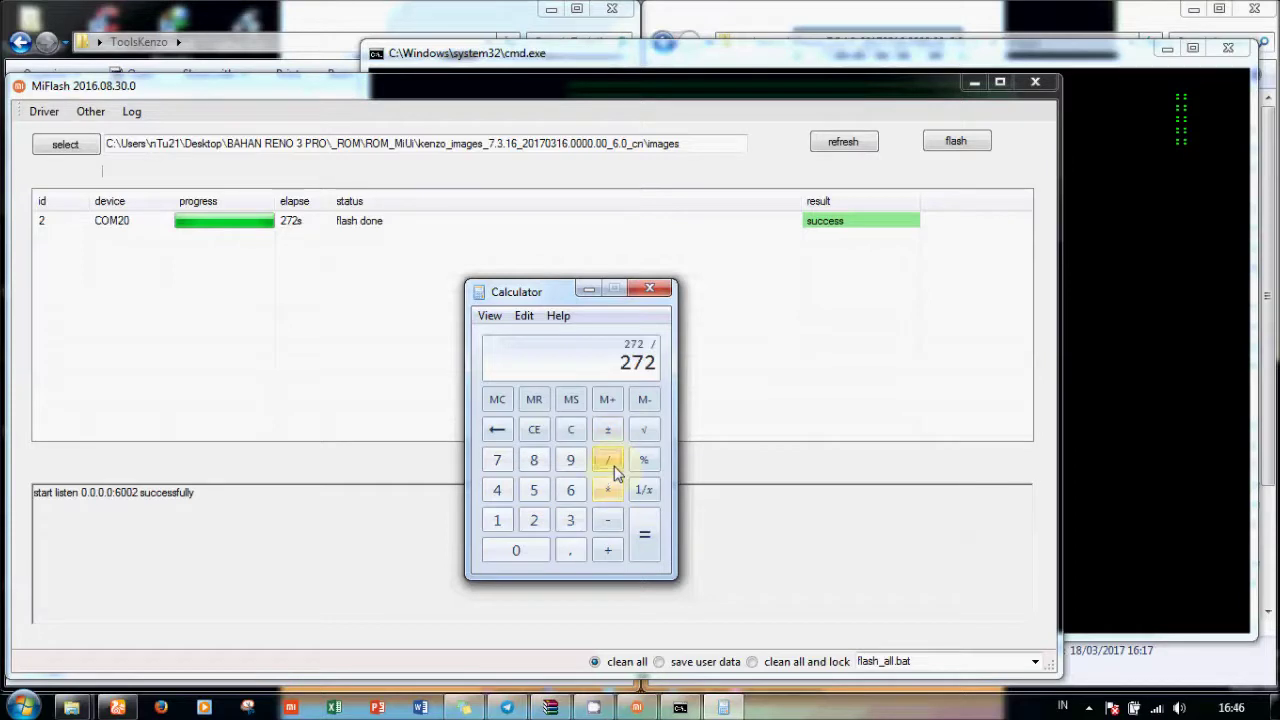
pyautogui.click(570, 490)
pyautogui.click(516, 550)
pyautogui.click(645, 535)
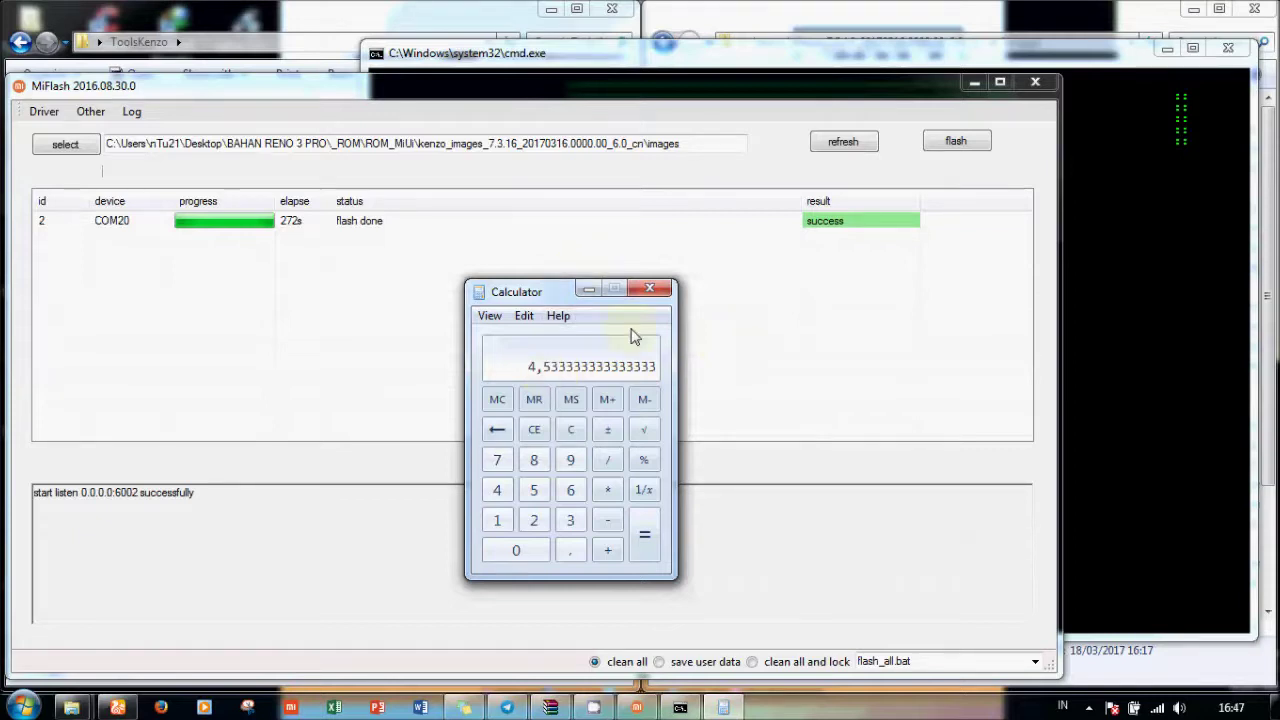
pyautogui.click(665, 291)
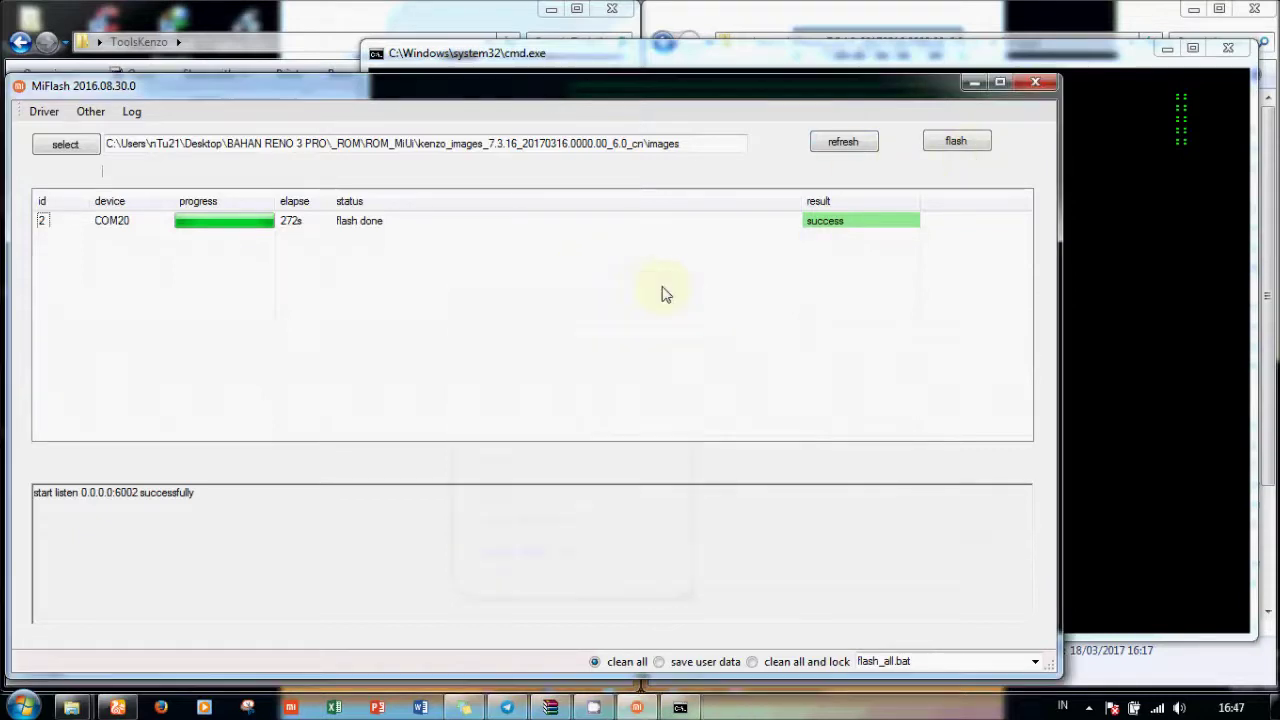
# Close MiFlash and run option 1C (CEK UNLOCK BOOTLOADER) in the Tools Kenzo console.
pyautogui.click(1025, 84)
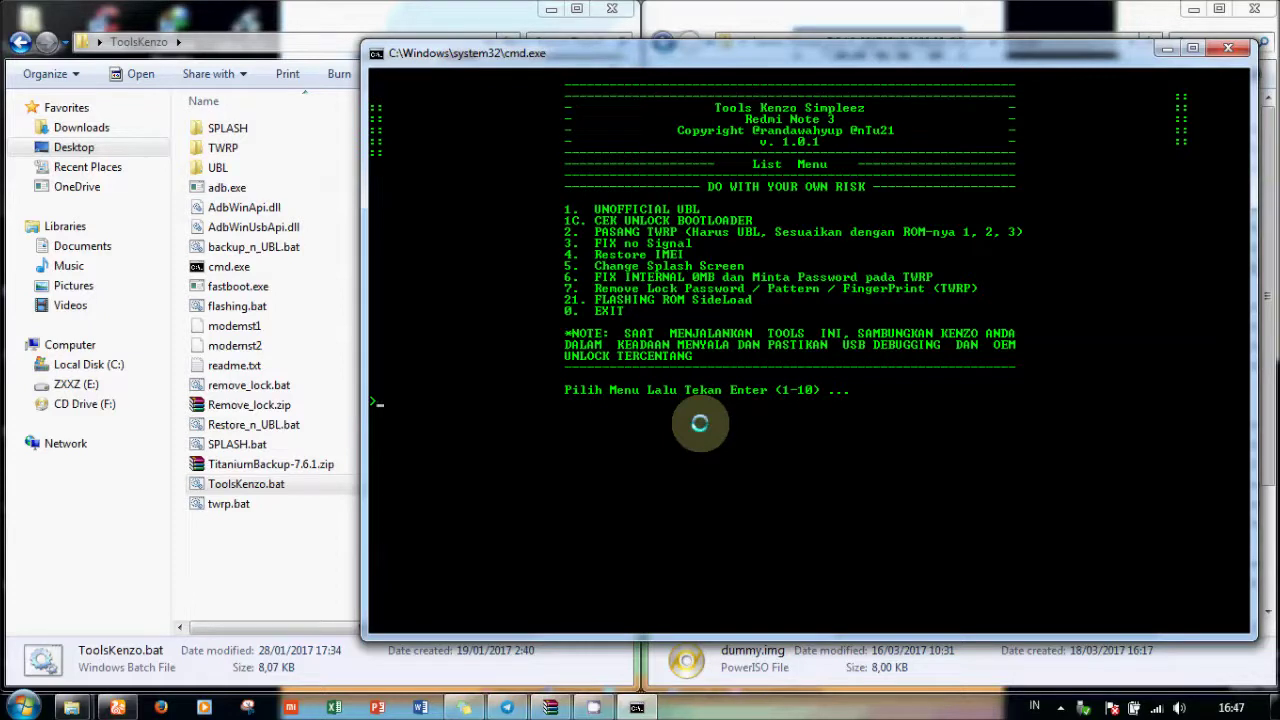
pyautogui.write('1C')
pyautogui.press('Return')
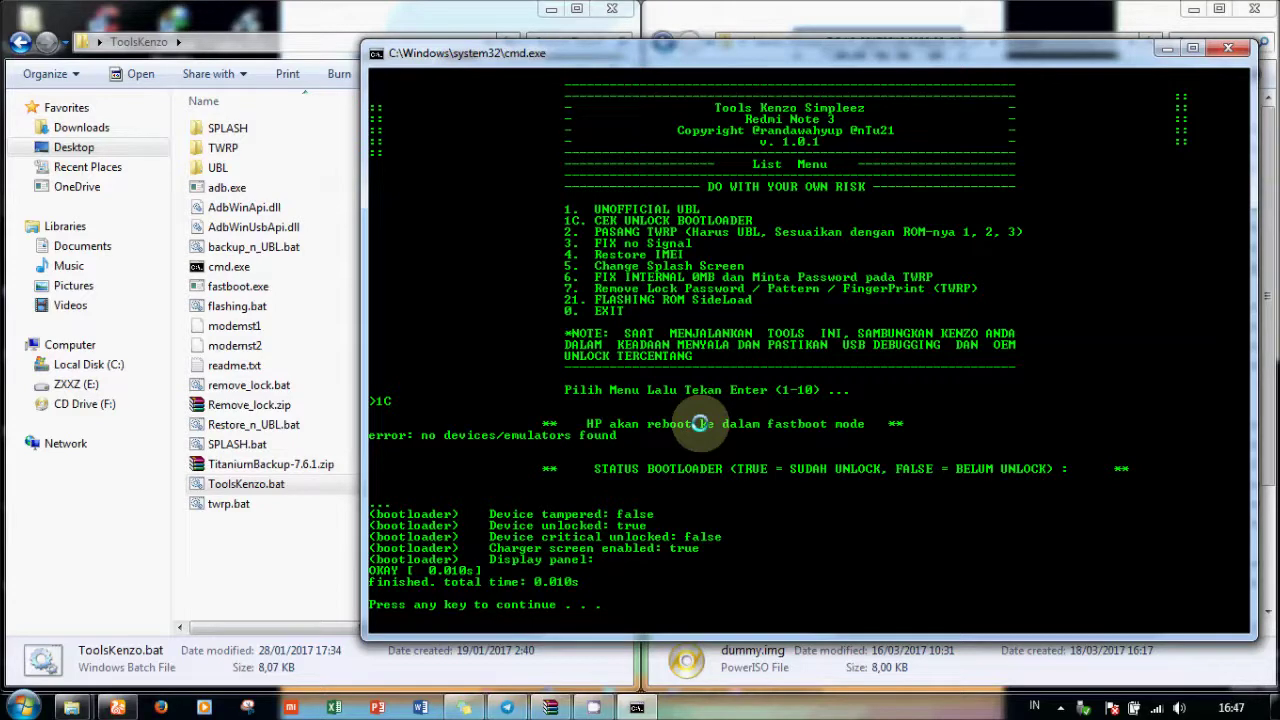
# Return to the Tools Kenzo main menu, close the reopened readme.txt changelog, and minimize the console window.
pyautogui.press('Return')
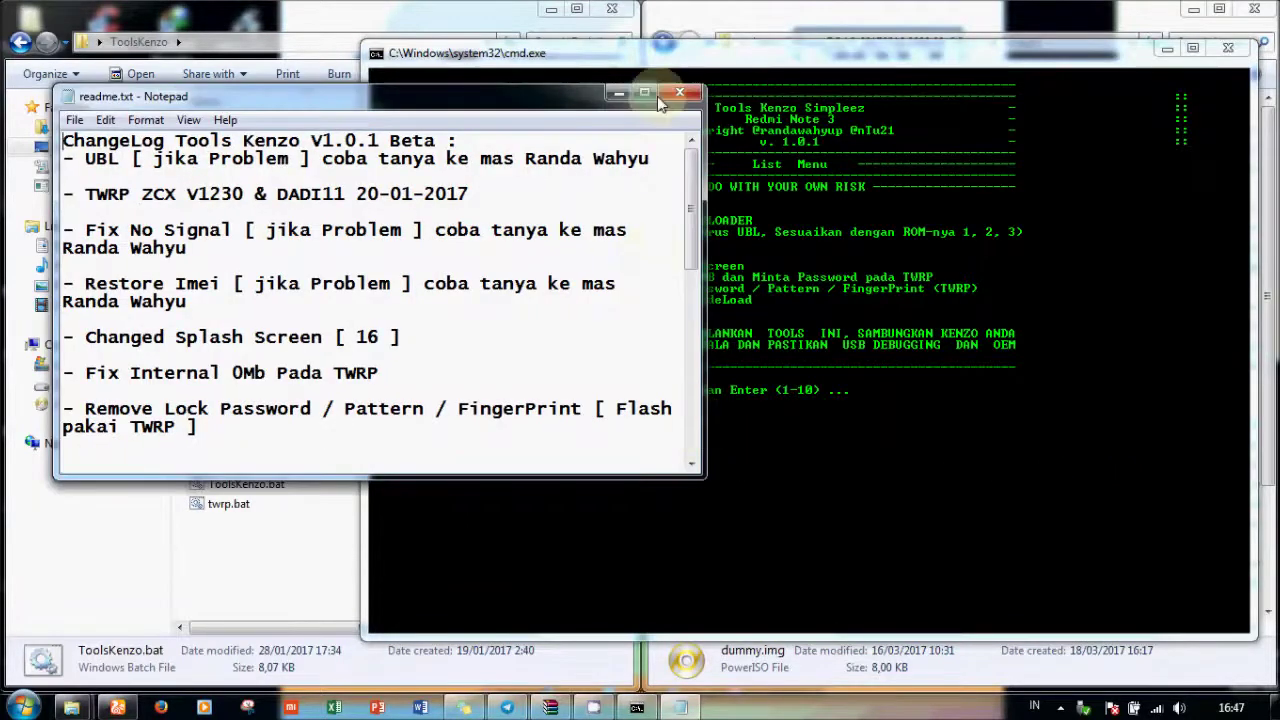
pyautogui.click(680, 94)
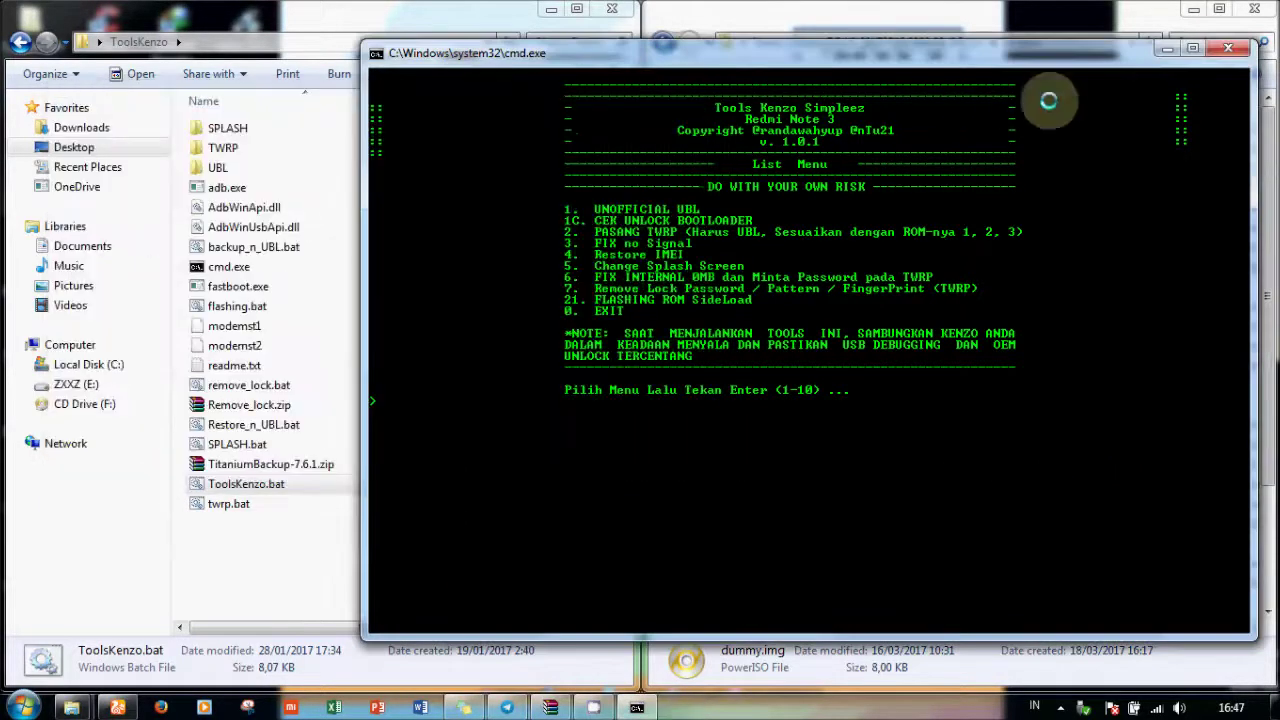
pyautogui.click(1166, 50)
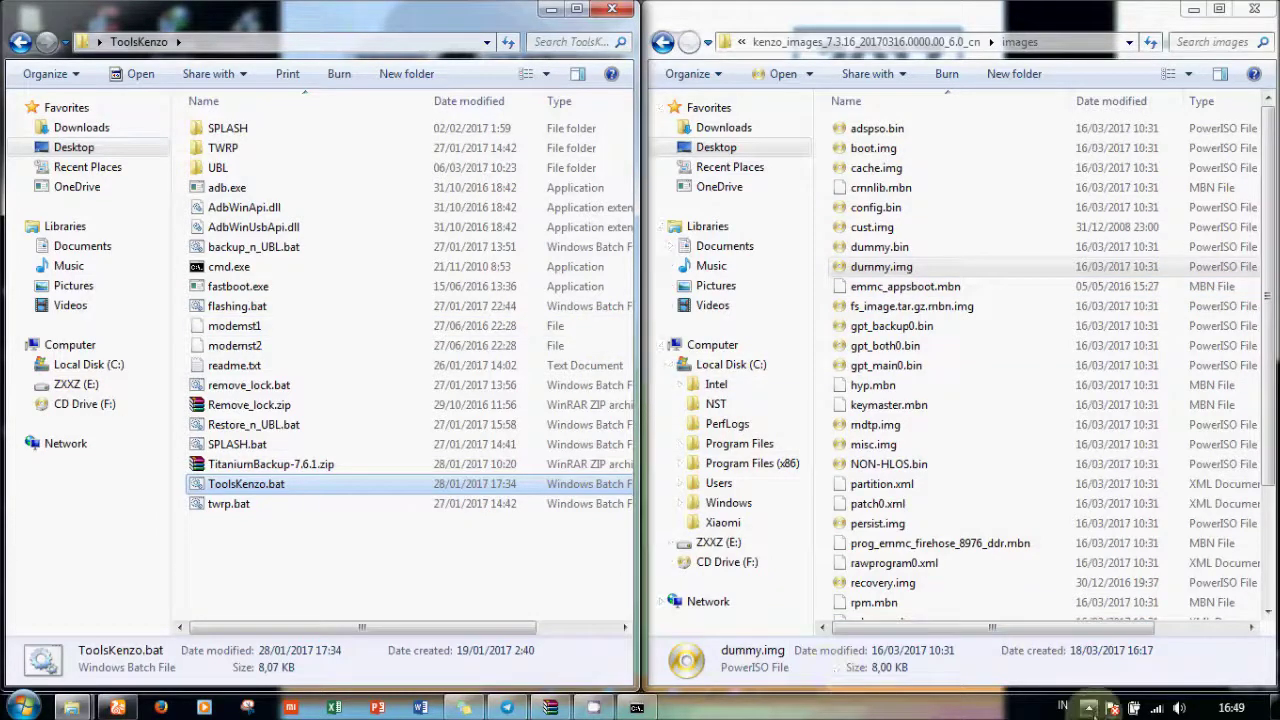
# Stop the running CamStudio screen recording from its notification area icon.
pyautogui.click(1089, 707)
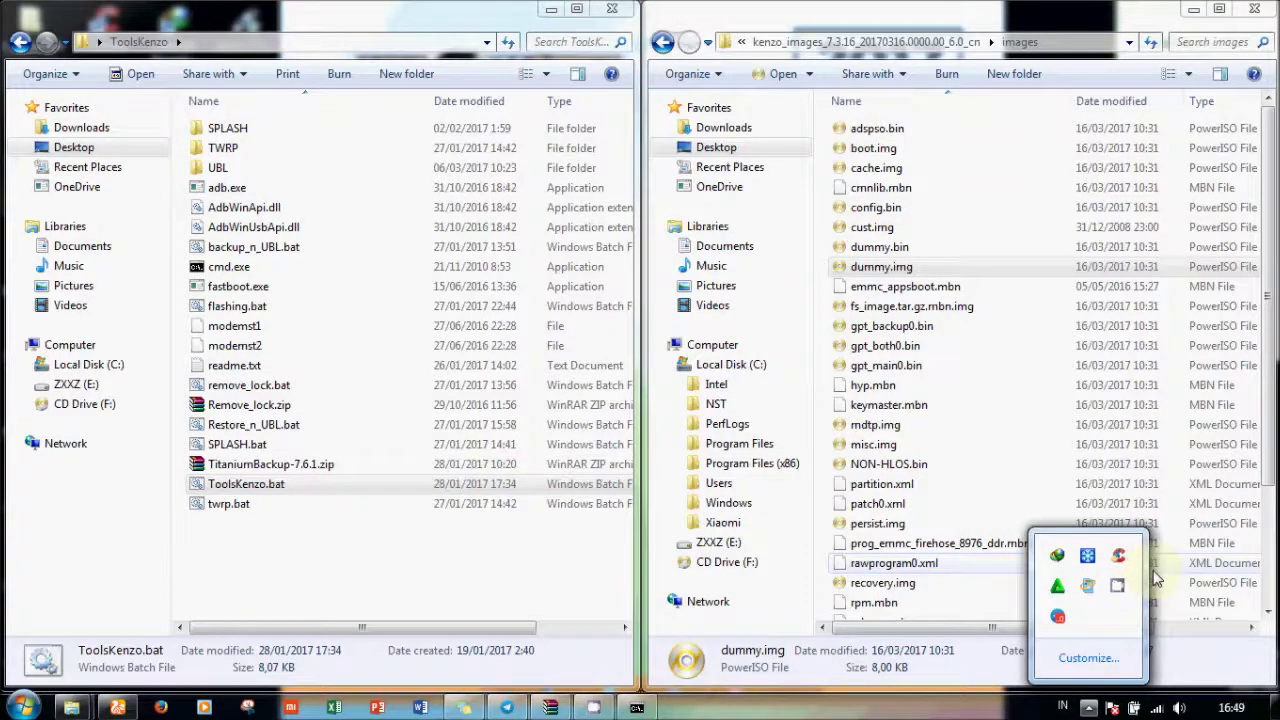
pyautogui.rightClick(1119, 588)
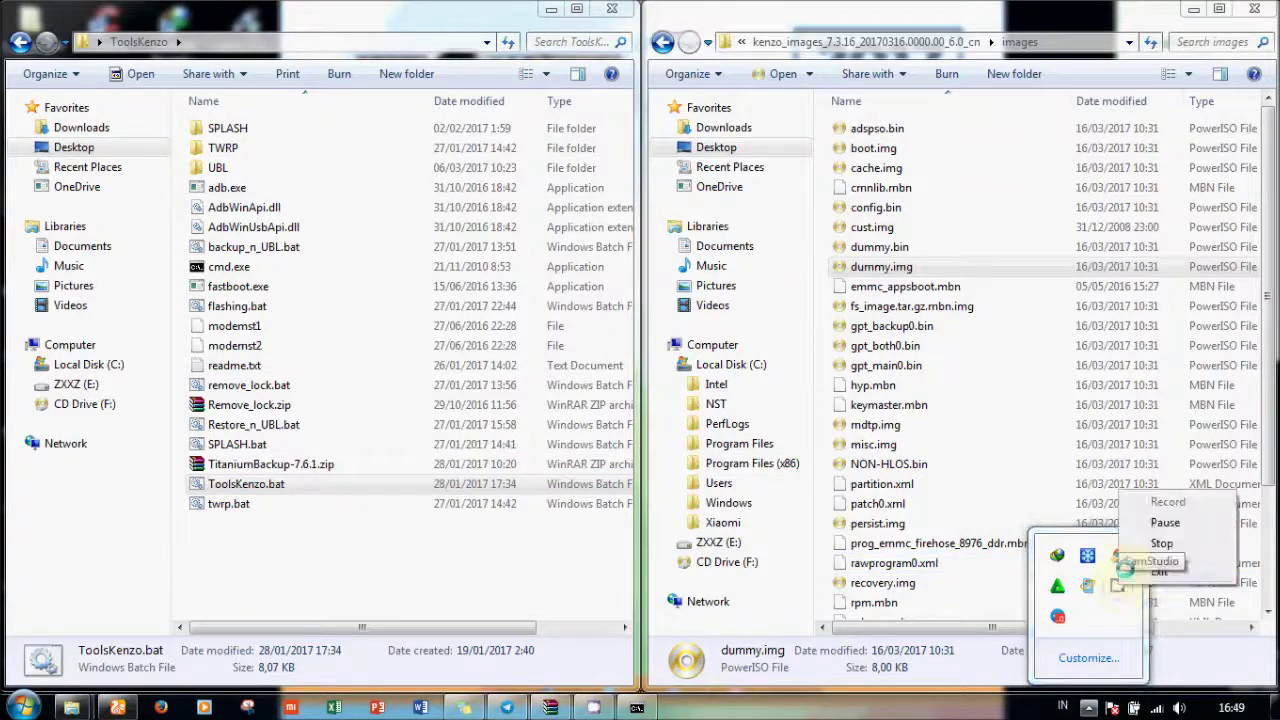
pyautogui.click(1136, 544)
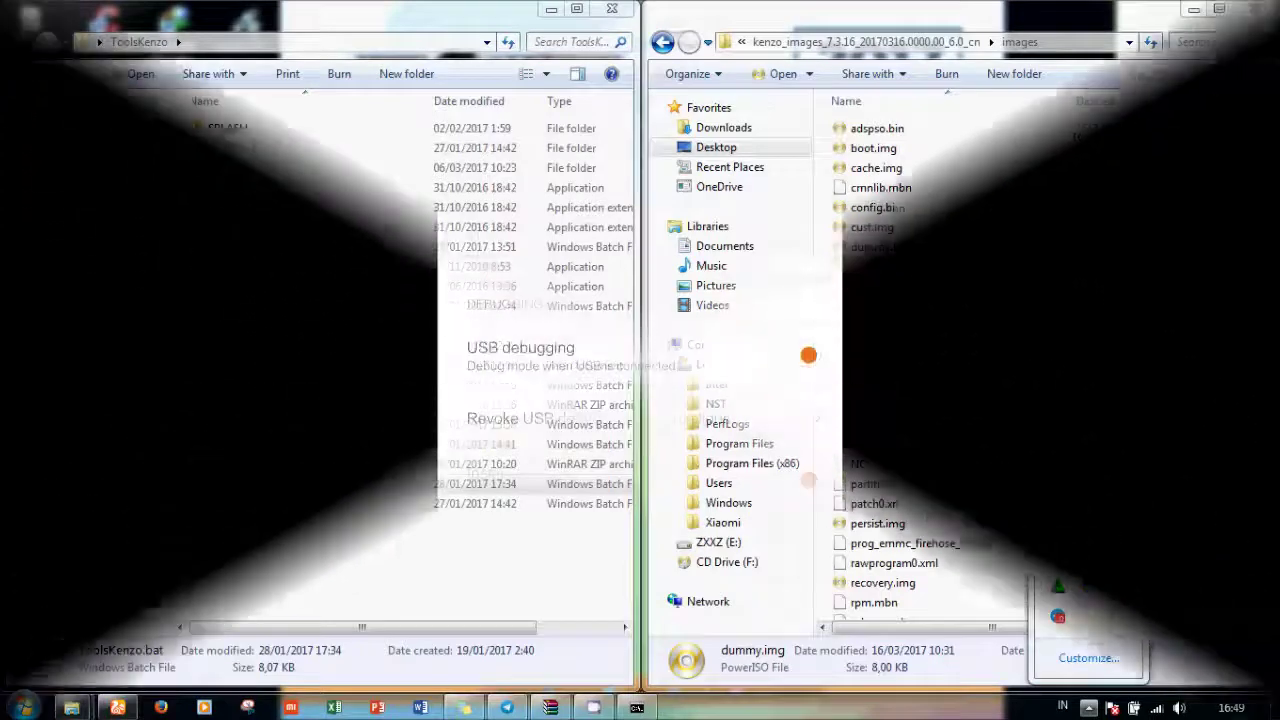